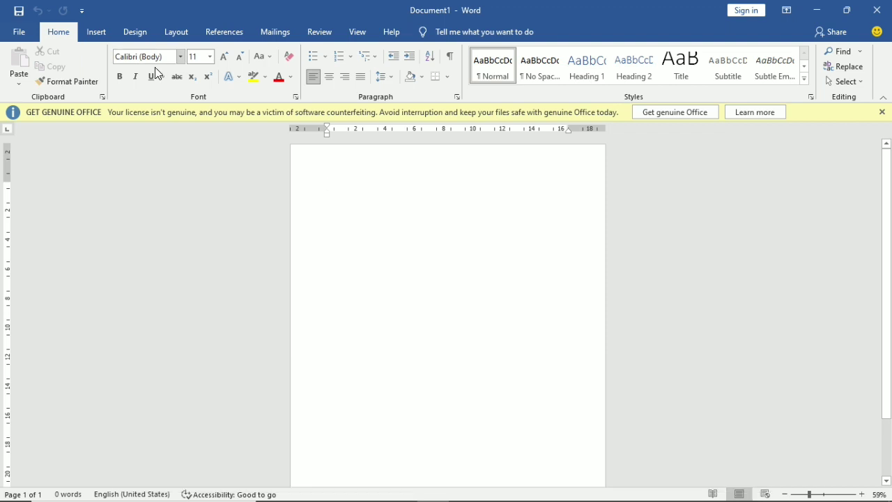
# - Insert a Simple Text Box near the top of the page
pyautogui.click(97, 45)
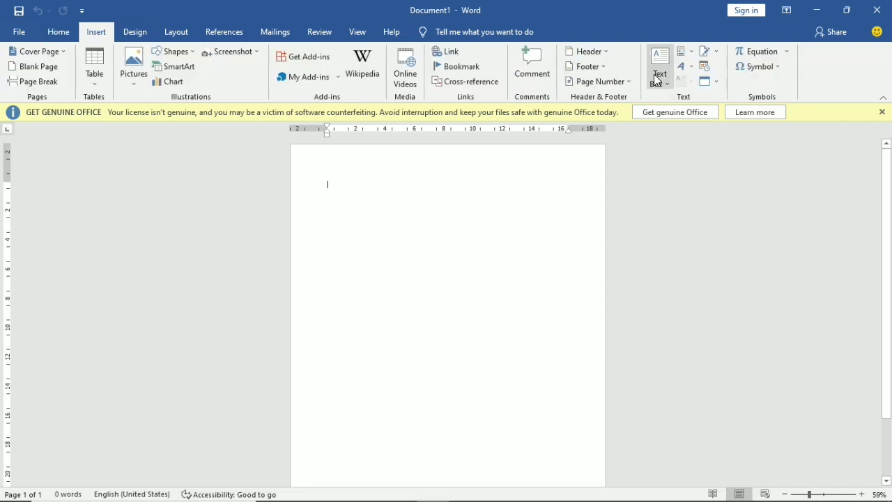
pyautogui.click(657, 76)
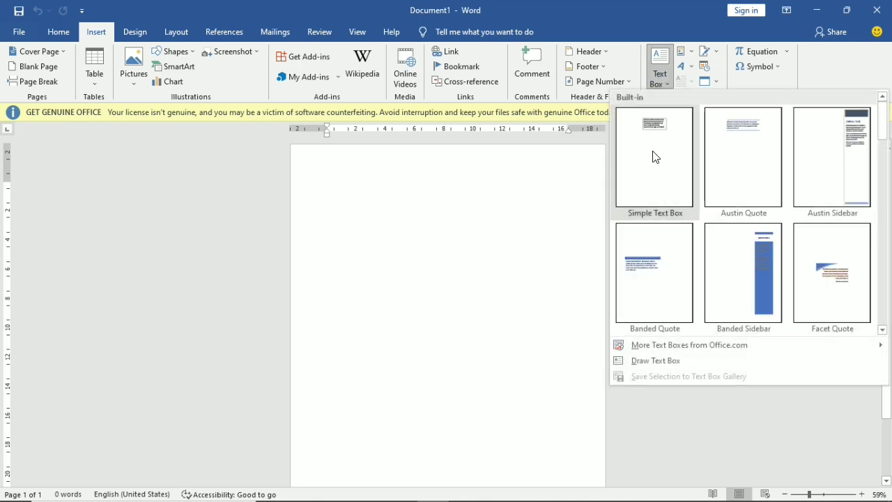
pyautogui.click(655, 156)
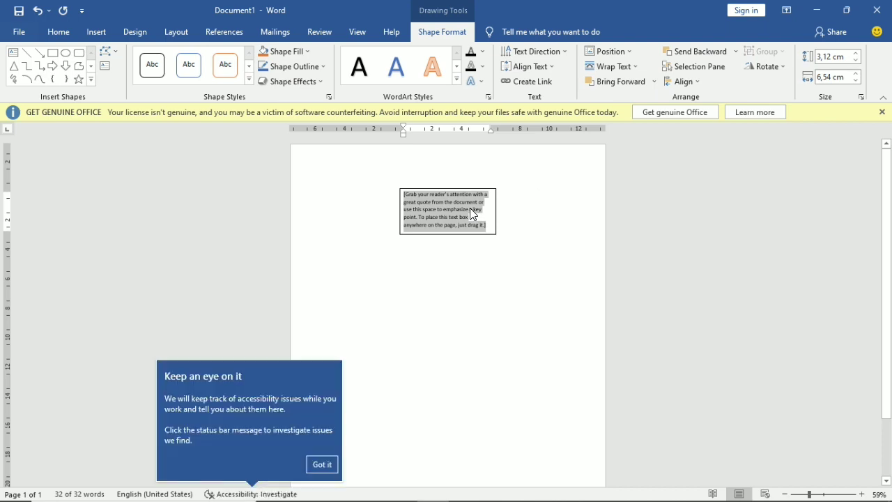
# - Type STRUKTUR and ORGANISASI on two lines and centre the text in the box
pyautogui.write('st')
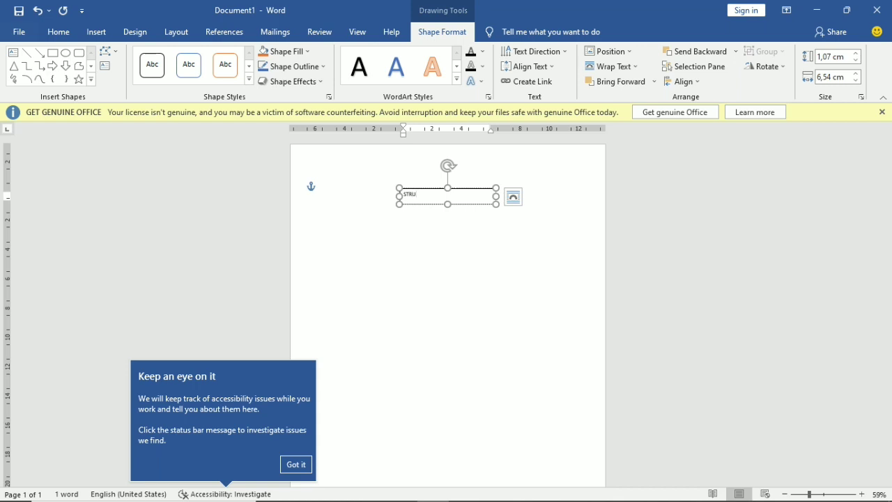
pyautogui.write('RUKTUR O')
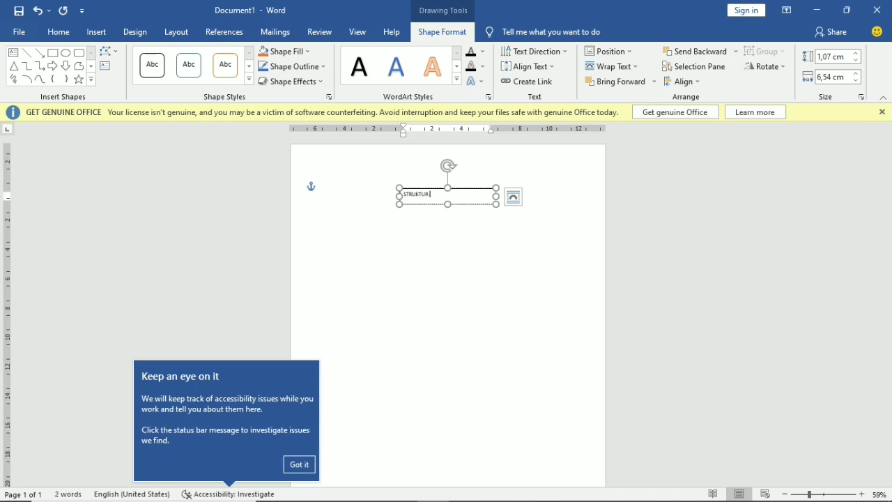
pyautogui.press('BackSpace')
pyautogui.press('Return')
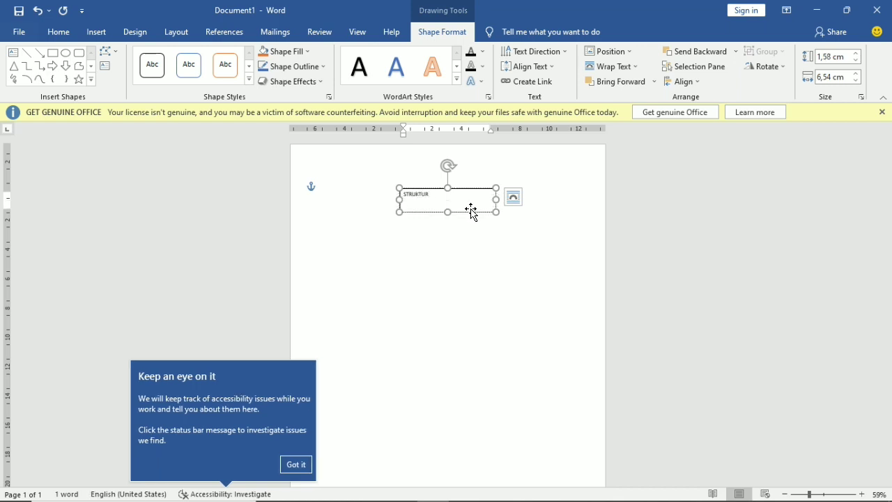
pyautogui.write('ORGANISASI')
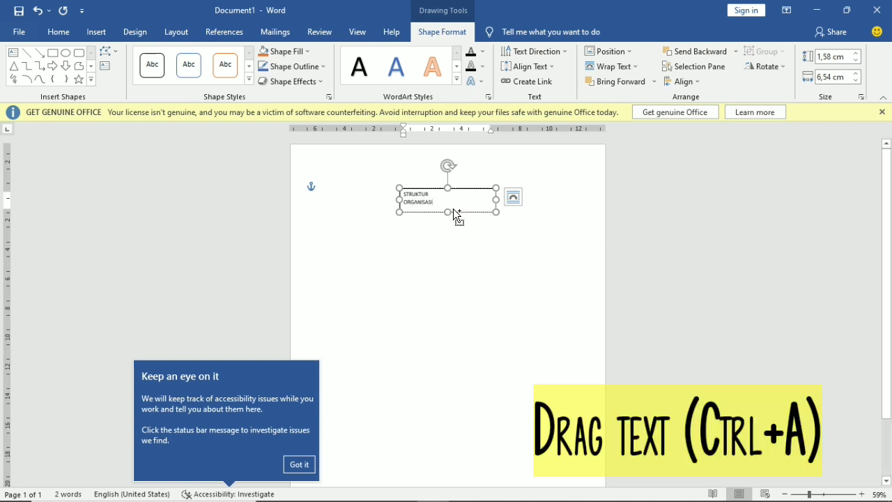
pyautogui.hotkey('ctrl', 'a')
pyautogui.hotkey('ctrl', 'e')
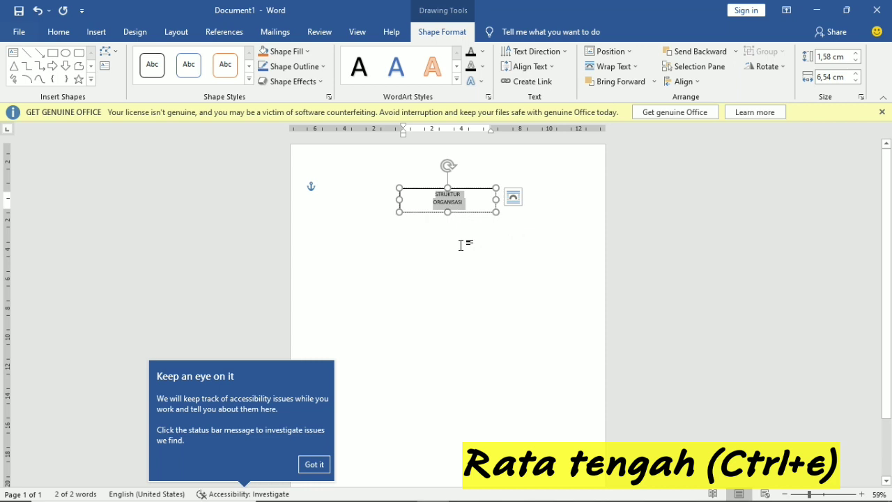
# - Remove the text box outline and enlarge the box to about 2 × 7.53 cm
pyautogui.click(484, 51)
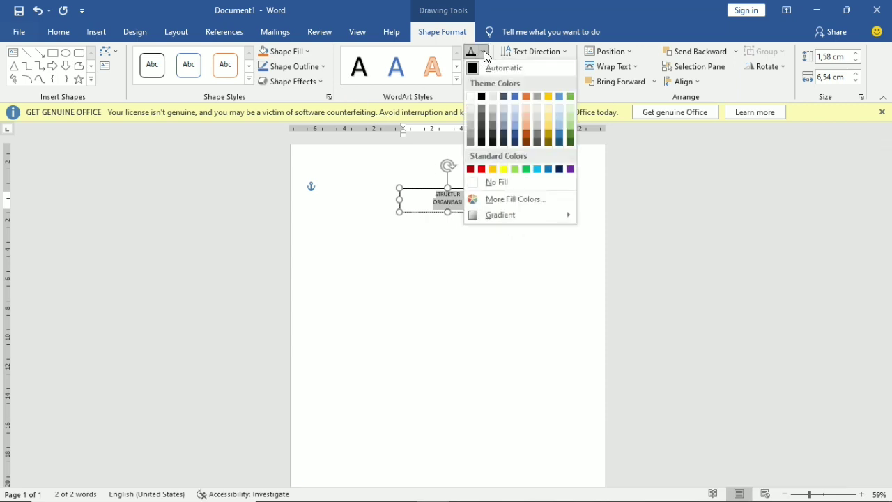
pyautogui.click(324, 66)
pyautogui.click(320, 65)
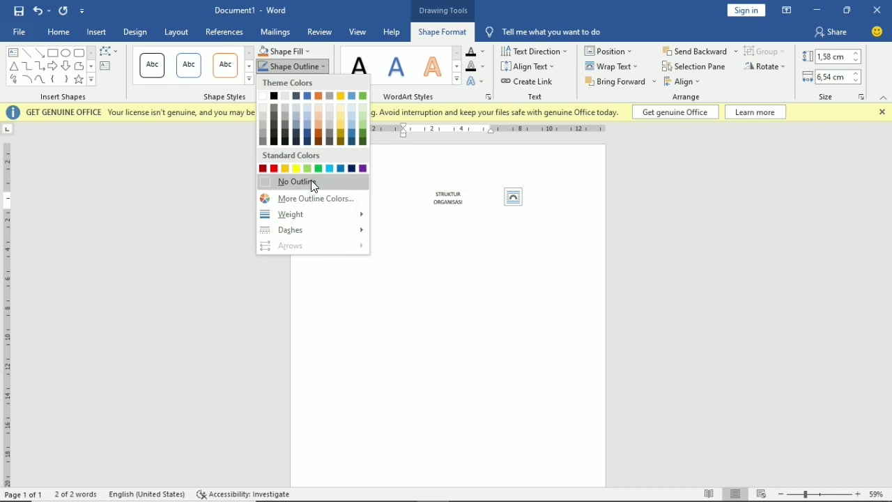
pyautogui.click(311, 182)
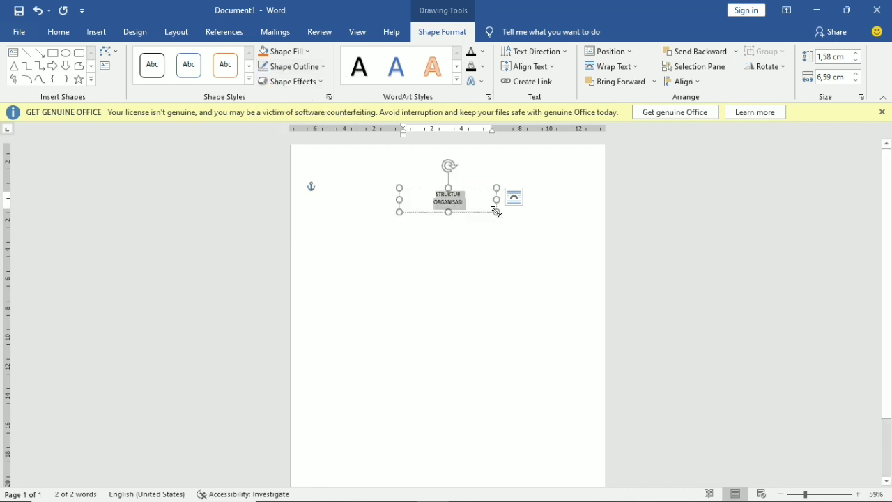
pyautogui.moveTo(496, 212); pyautogui.dragTo(511, 218)
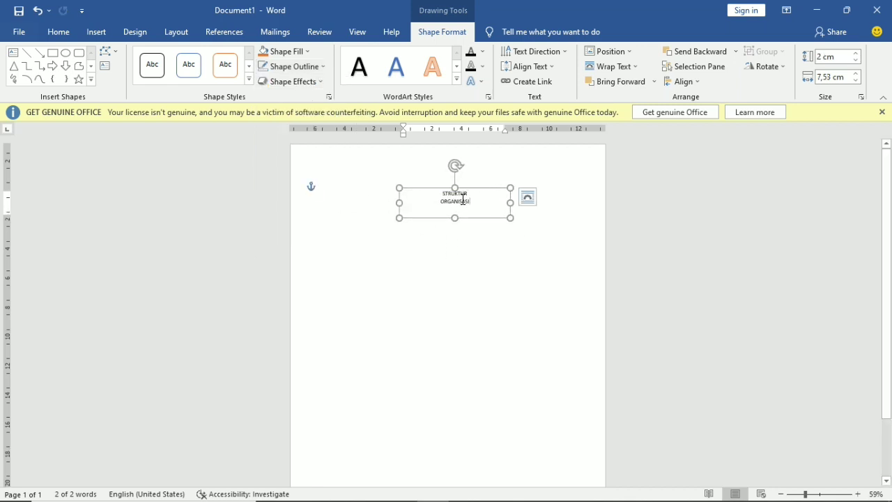
# - Set the title text to Arial Black and enlarge the box to fit it
pyautogui.moveTo(464, 200); pyautogui.dragTo(432, 194)
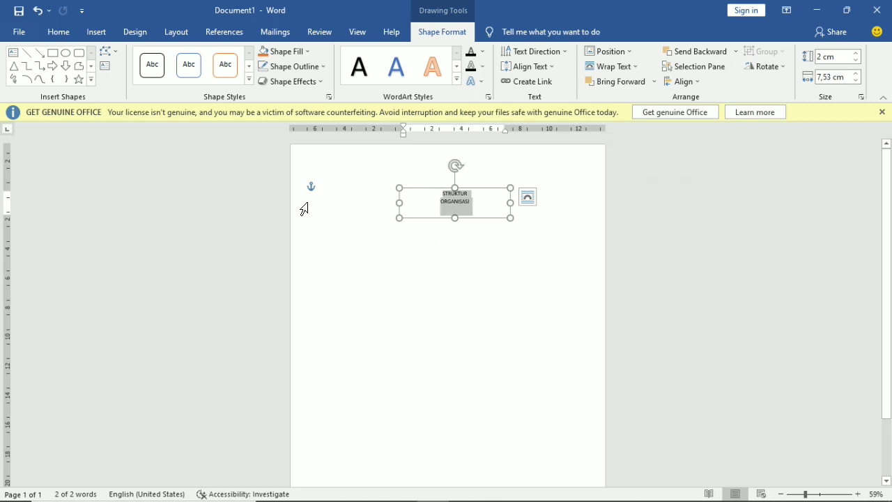
pyautogui.click(60, 33)
pyautogui.click(179, 59)
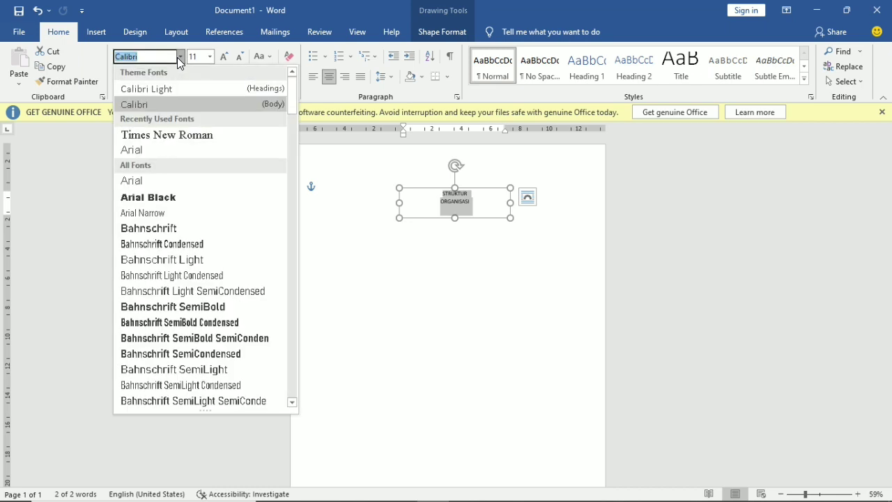
pyautogui.click(175, 197)
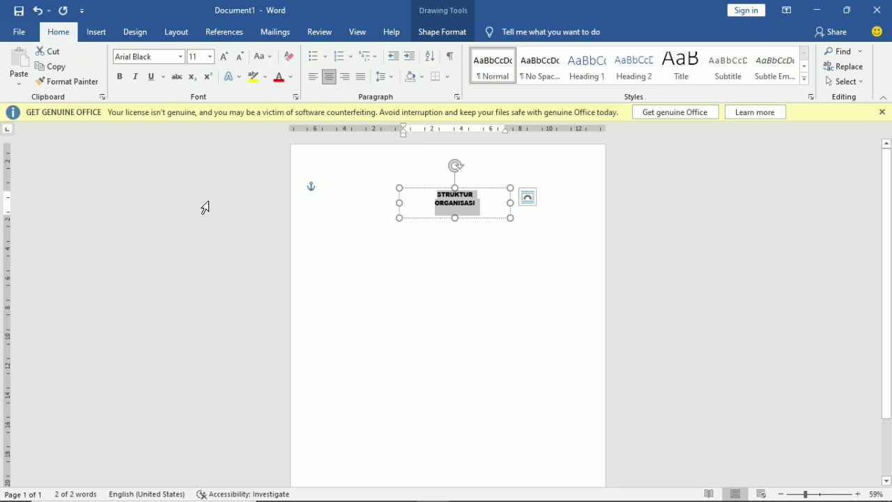
pyautogui.moveTo(511, 218); pyautogui.dragTo(552, 233)
pyautogui.moveTo(509, 209); pyautogui.dragTo(436, 202)
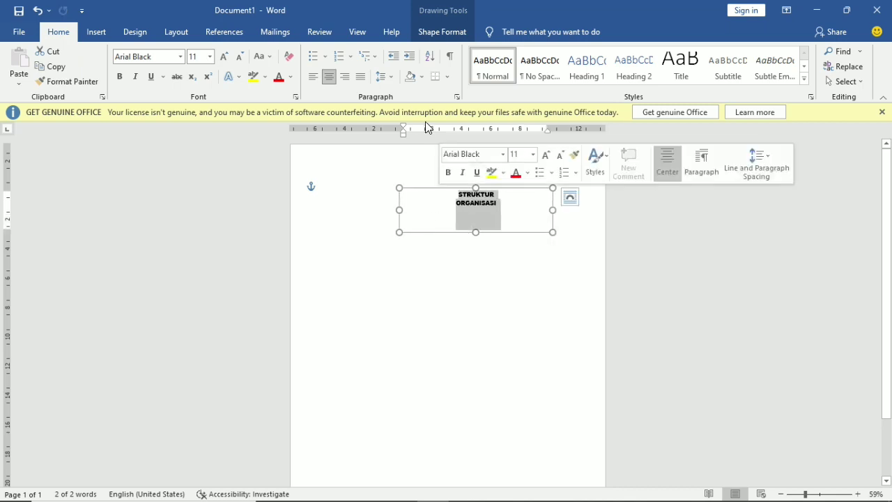
# - Apply the Deflate text transform to the title and nudge it slightly left and down
pyautogui.click(445, 39)
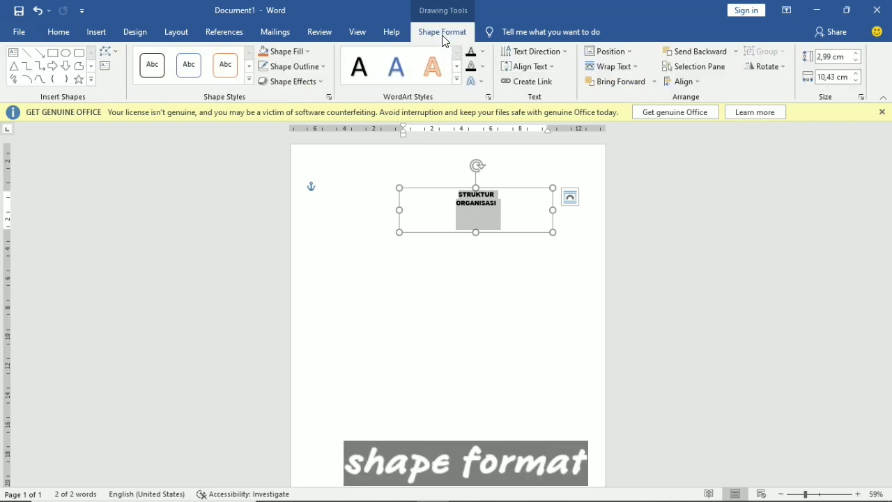
pyautogui.click(479, 83)
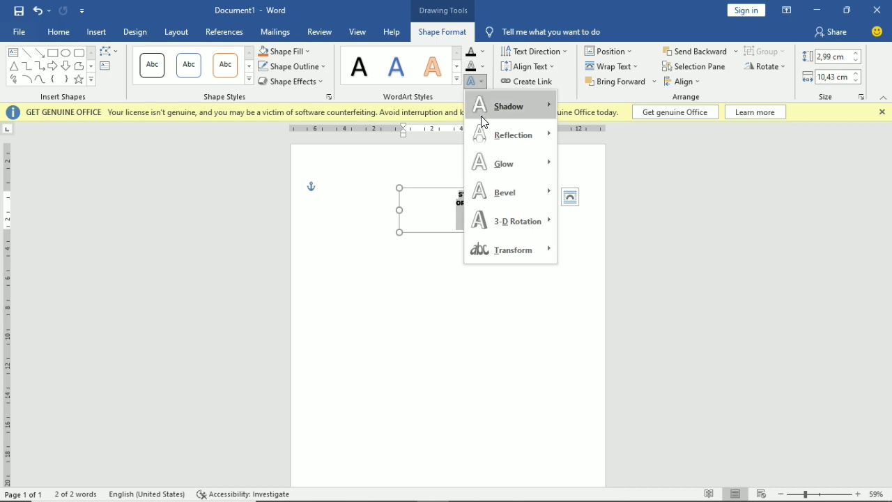
pyautogui.moveTo(492, 249)
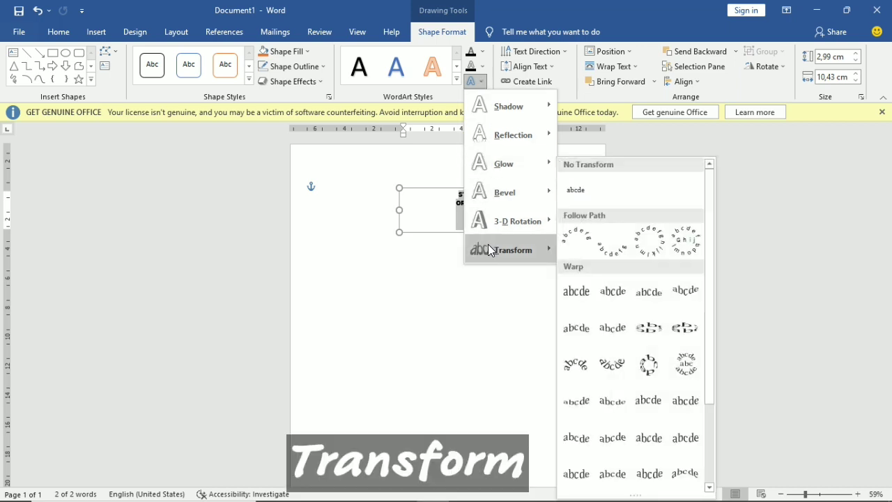
pyautogui.click(613, 485)
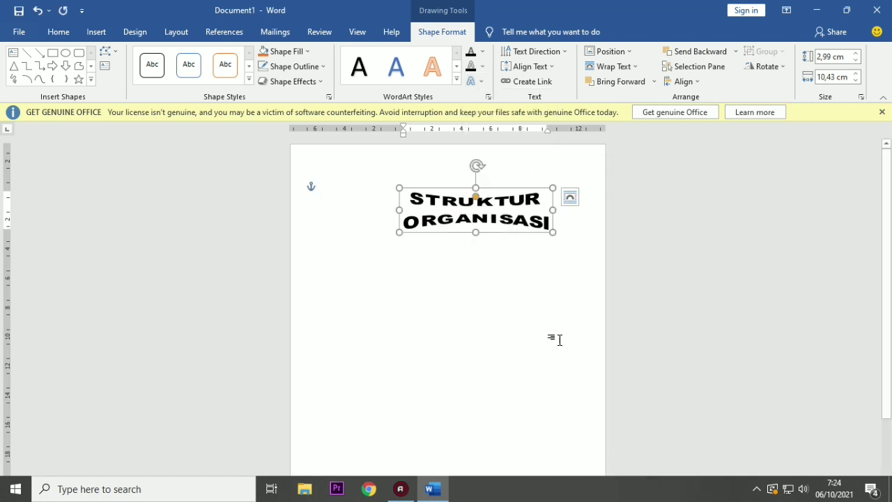
pyautogui.moveTo(493, 191); pyautogui.dragTo(467, 181)
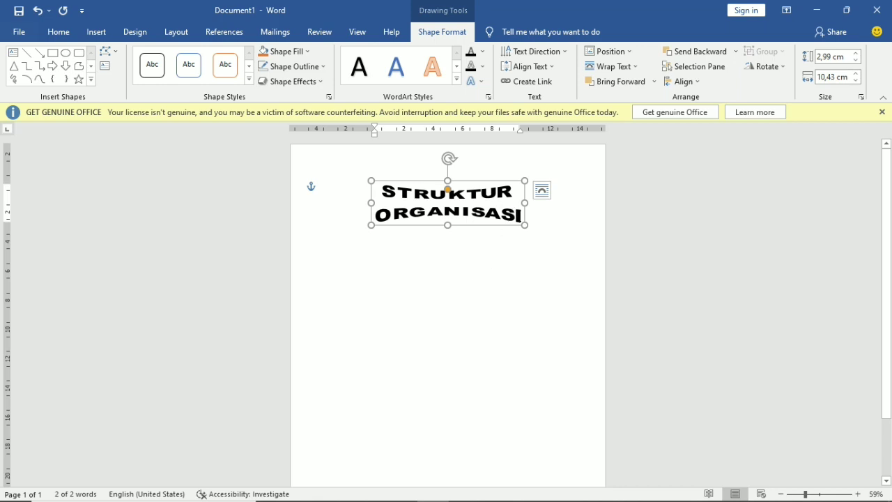
# - Select all the title text and open its gradient Text Fill settings in the Format Shape pane
pyautogui.click(519, 216)
pyautogui.hotkey('ctrl', 'a')
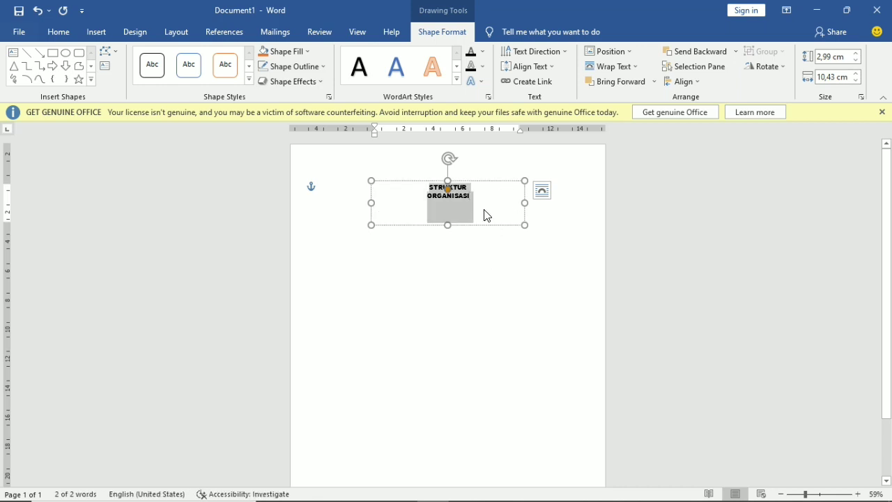
pyautogui.click(484, 52)
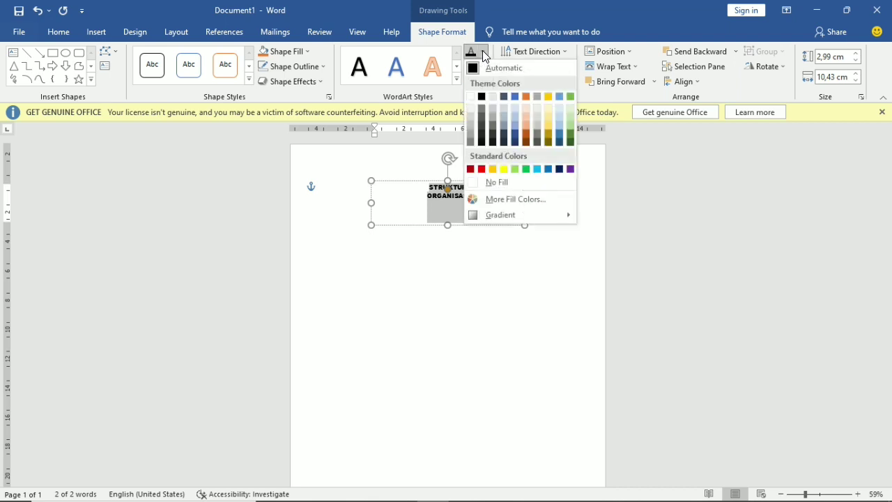
pyautogui.click(483, 53)
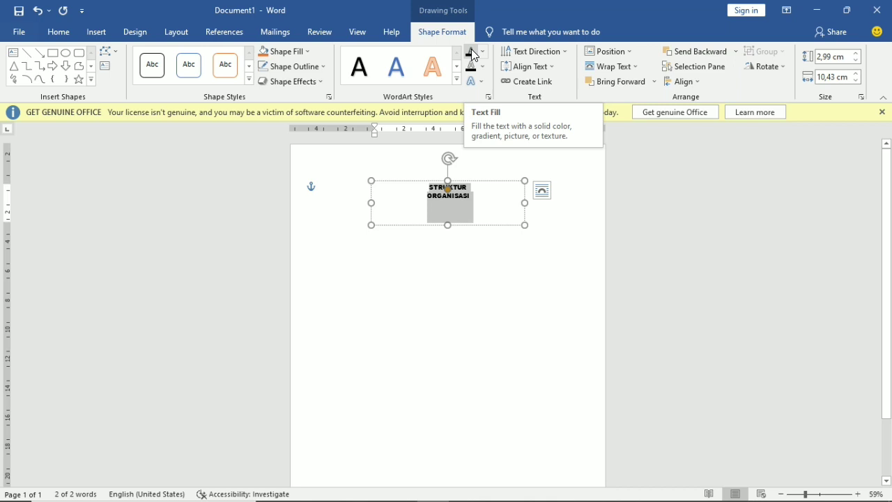
pyautogui.click(481, 53)
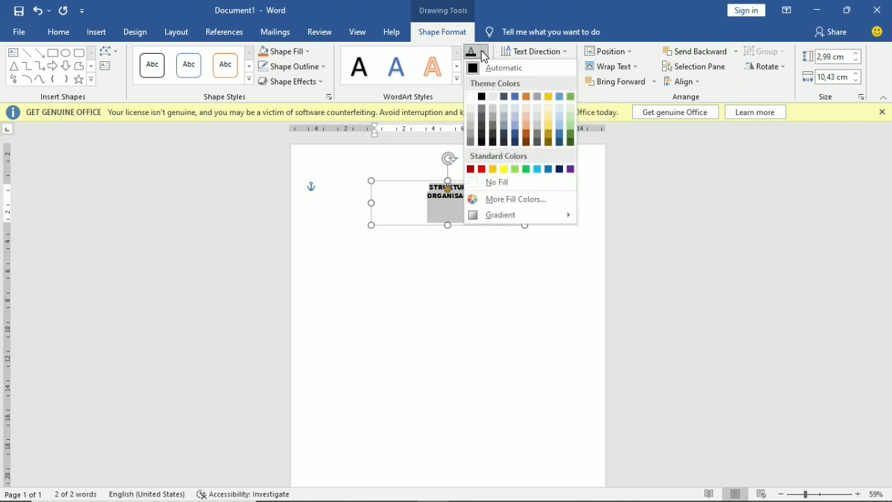
pyautogui.moveTo(506, 215)
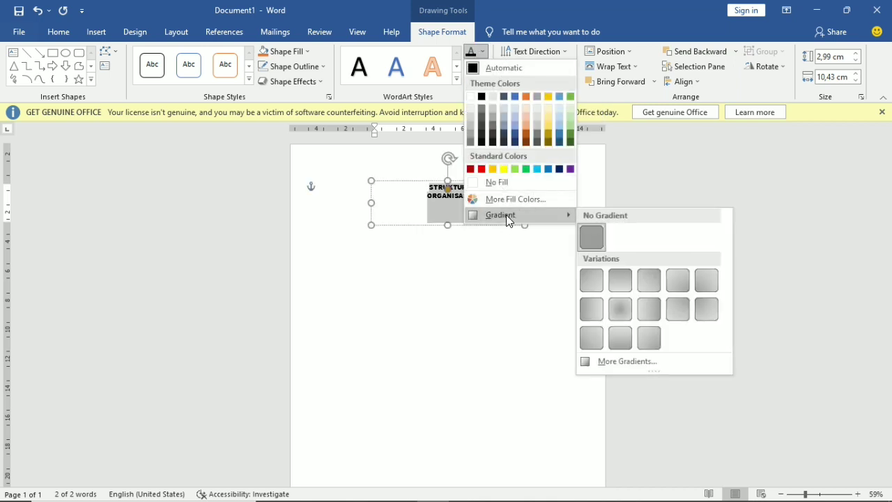
pyautogui.click(625, 364)
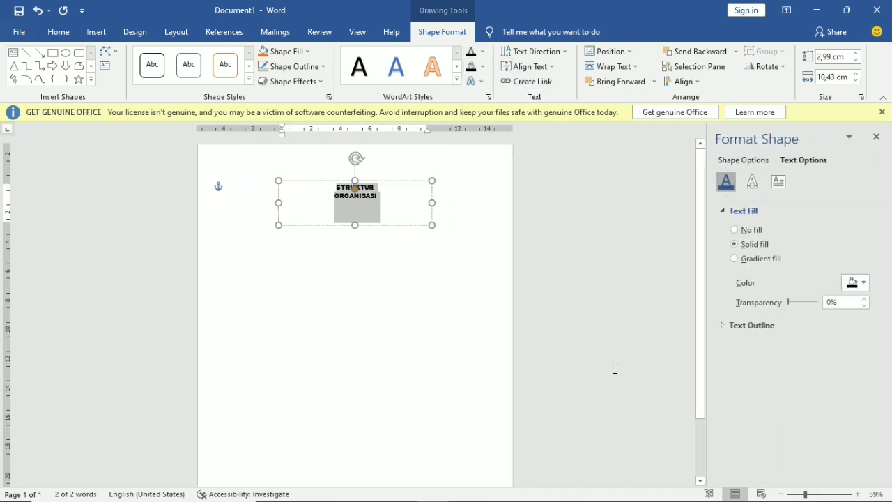
# - Switch to gradient fill, make the first stop orange at about 15%, and rework the stops
pyautogui.click(735, 259)
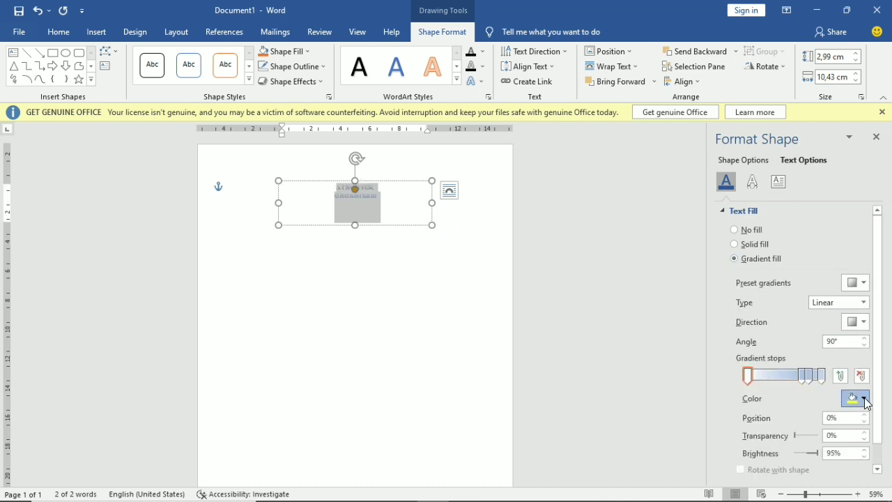
pyautogui.click(857, 398)
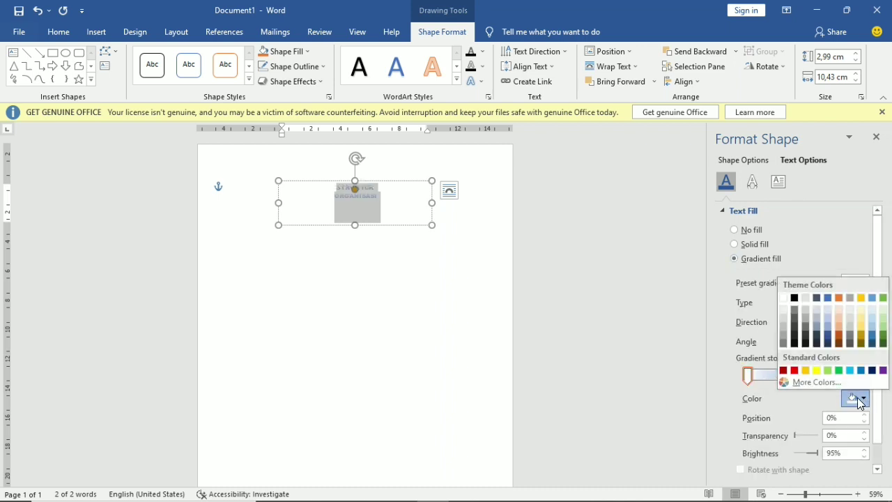
pyautogui.click(807, 370)
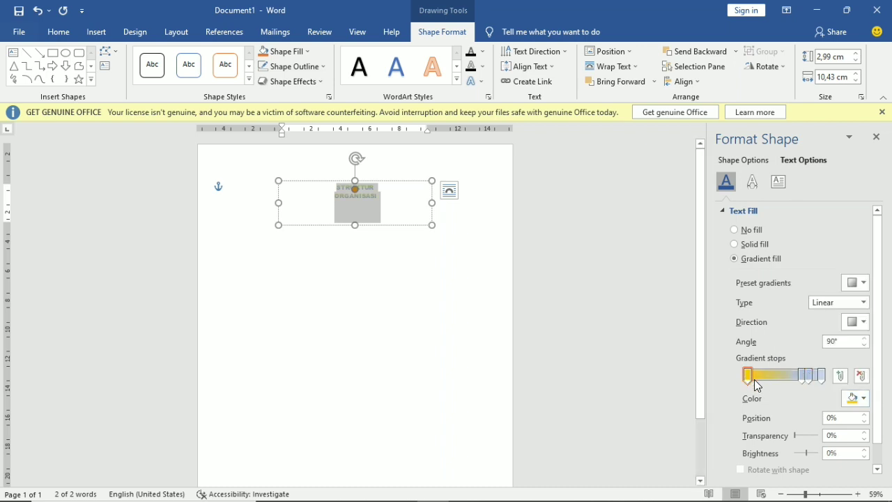
pyautogui.moveTo(748, 375); pyautogui.dragTo(792, 375)
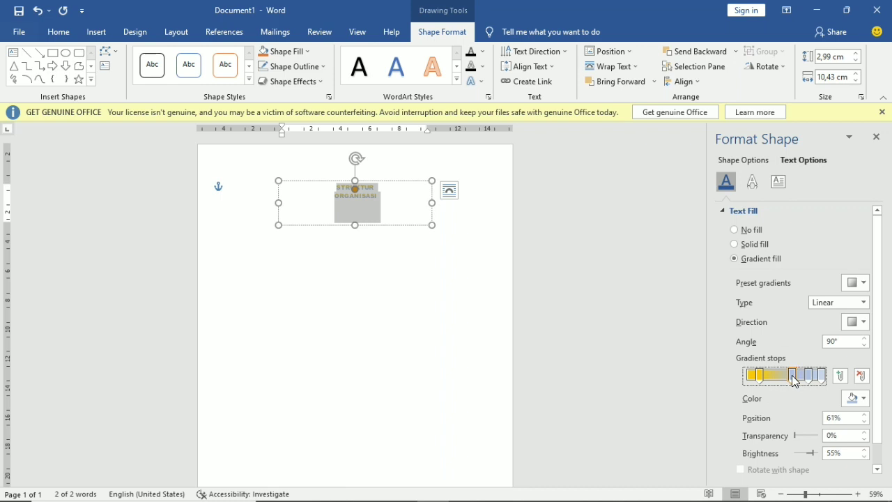
pyautogui.click(863, 377)
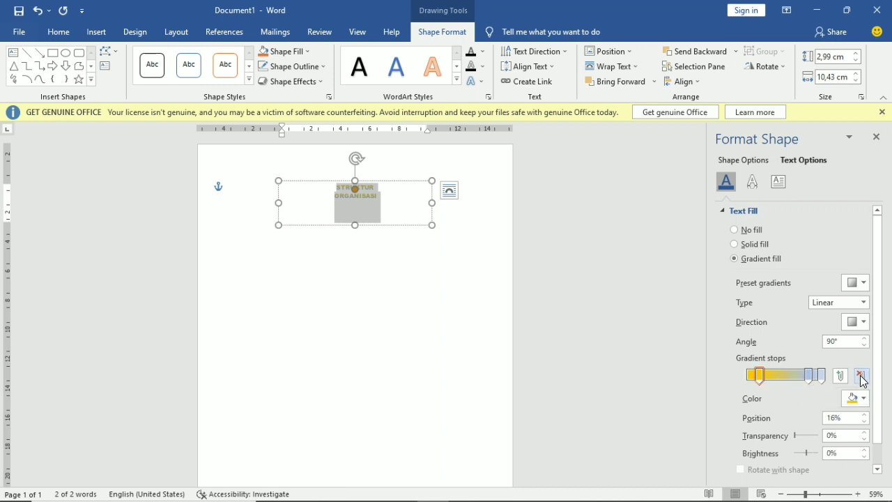
pyautogui.click(842, 377)
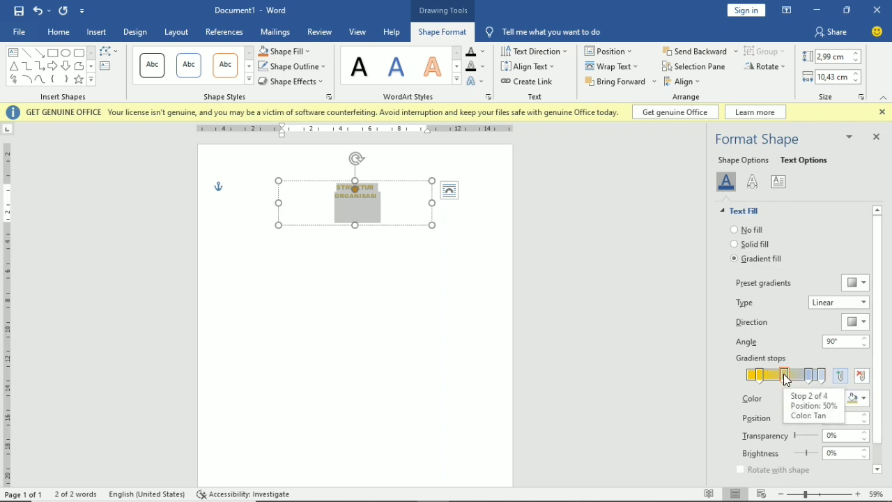
# - Remove the second stop, move the remaining stop to about 62% and make it yellow
pyautogui.click(785, 378)
pyautogui.click(867, 380)
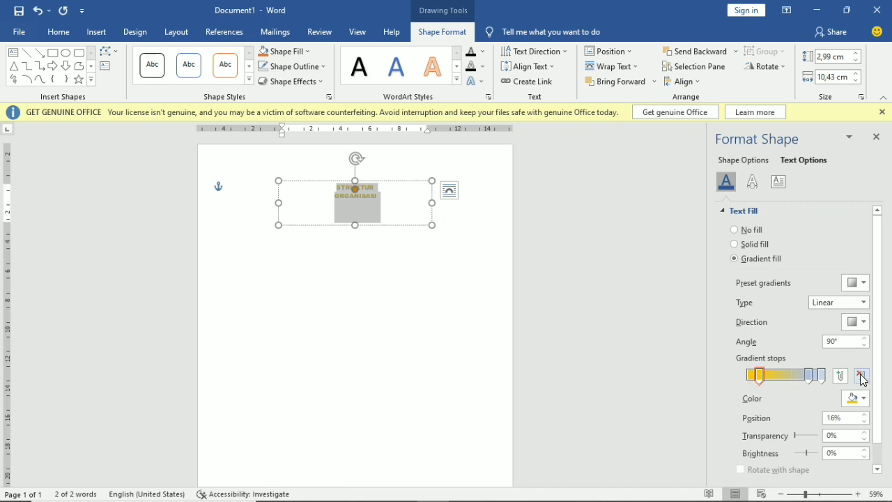
pyautogui.moveTo(815, 380); pyautogui.dragTo(793, 381)
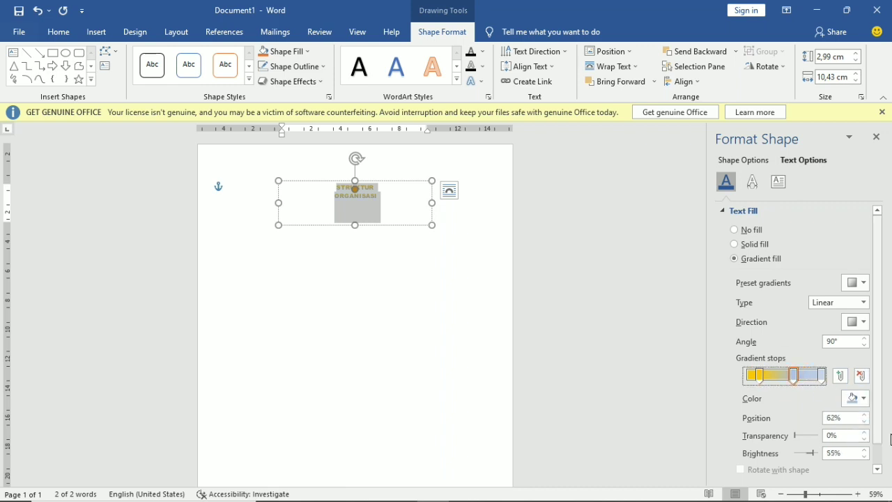
pyautogui.click(864, 400)
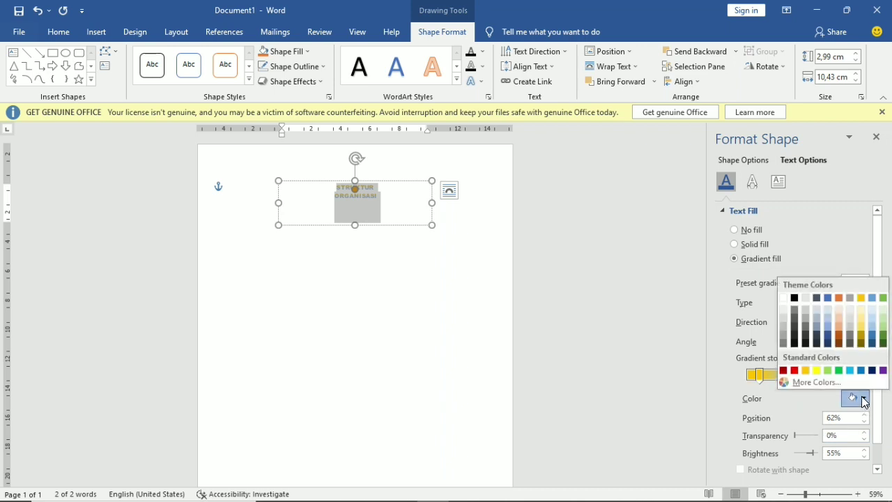
pyautogui.click(817, 371)
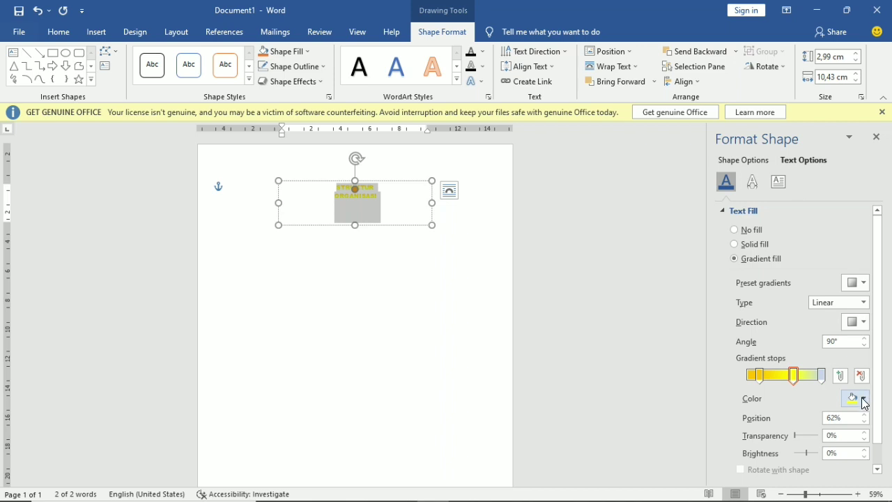
pyautogui.moveTo(792, 374); pyautogui.dragTo(811, 383)
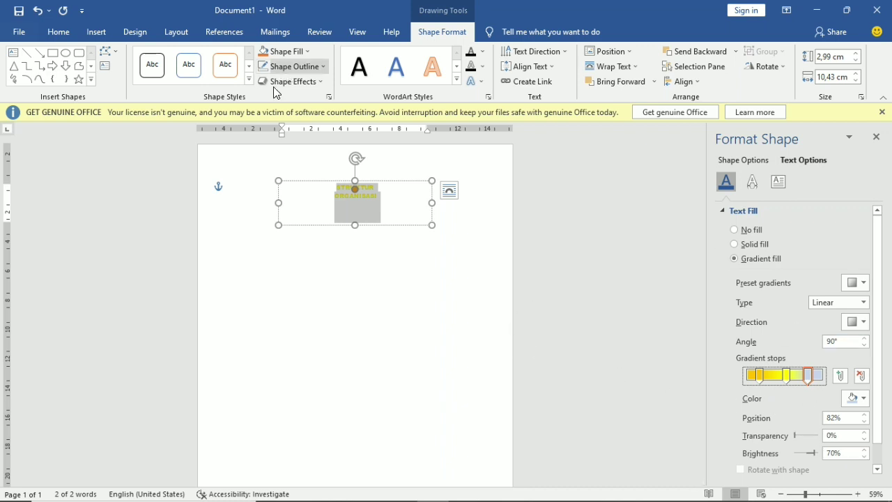
# - Give the title lettering a black 2¼ pt text outline
pyautogui.click(484, 68)
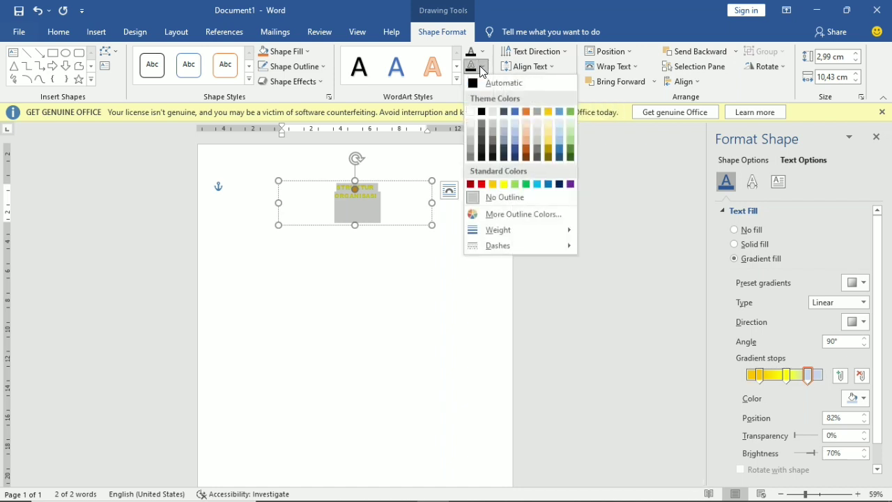
pyautogui.click(482, 111)
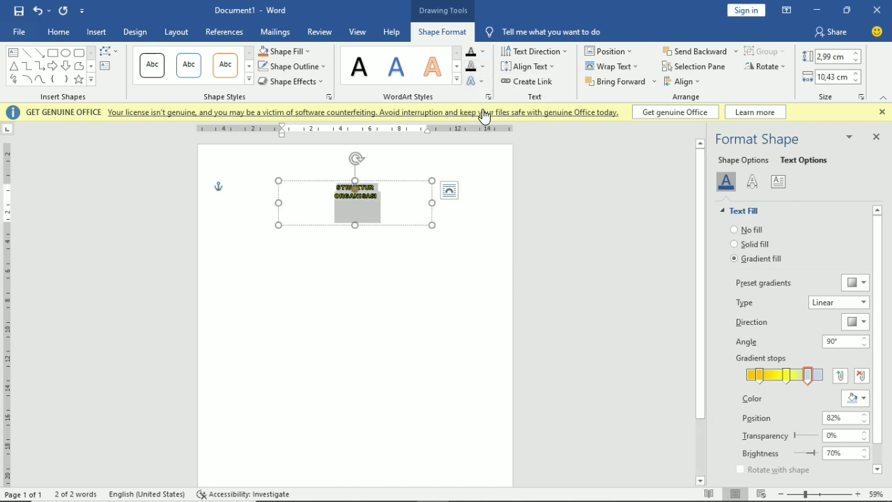
pyautogui.click(483, 67)
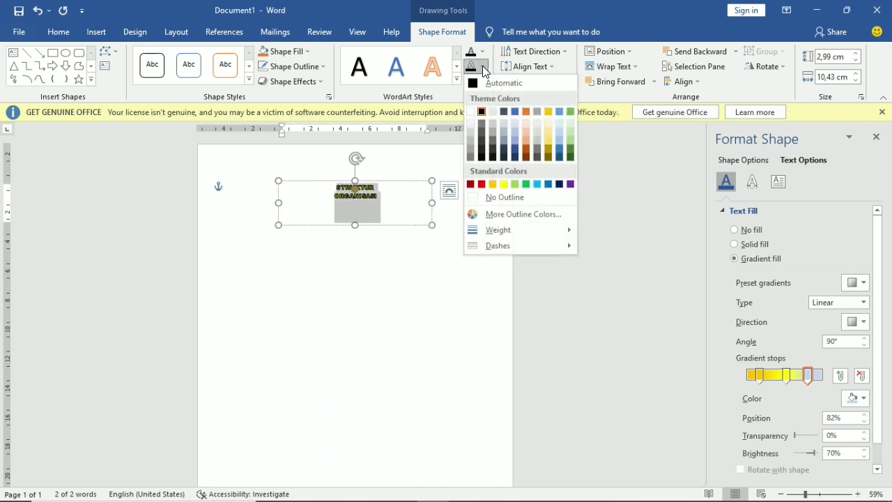
pyautogui.moveTo(501, 232)
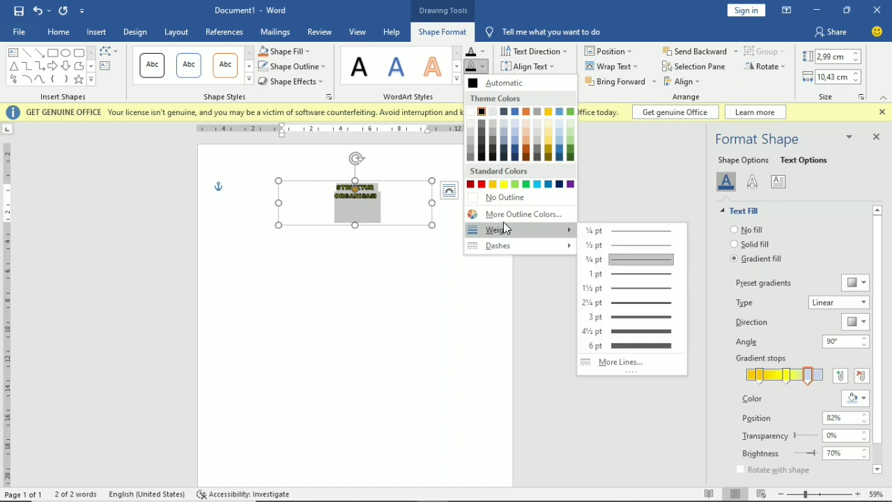
pyautogui.click(641, 299)
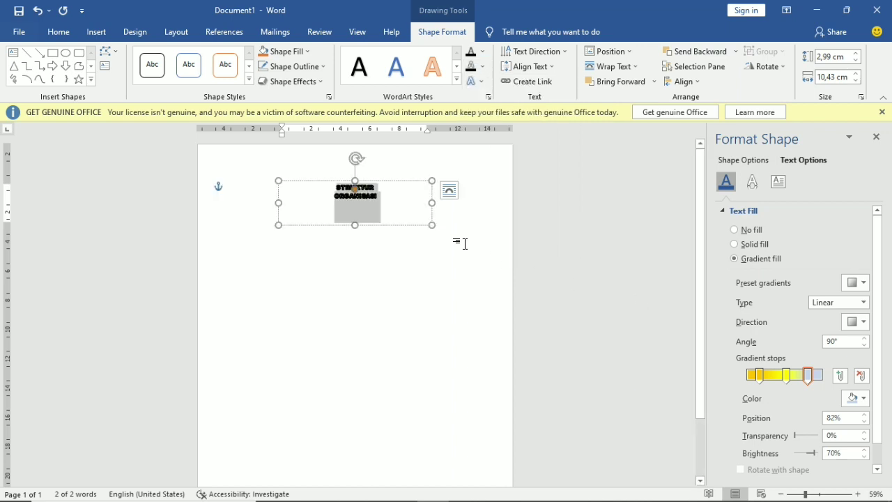
# - Enlarge the title and move it left to centre it near the page top
pyautogui.moveTo(434, 225); pyautogui.dragTo(460, 239)
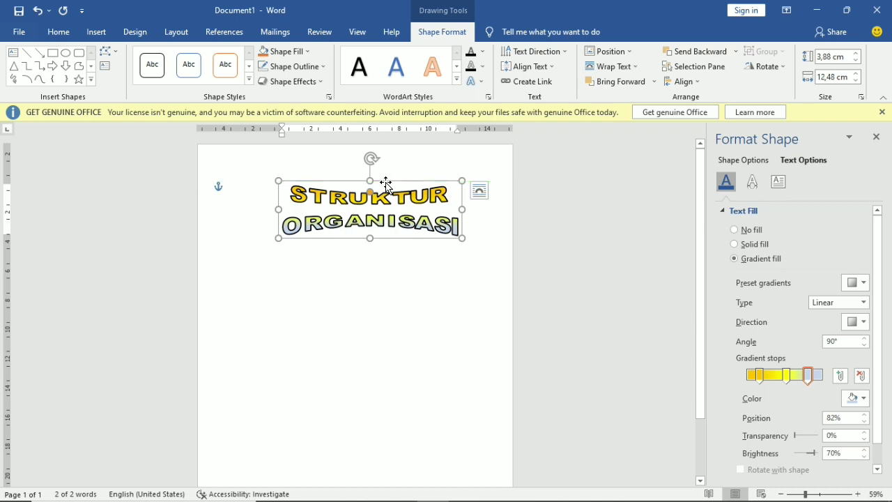
pyautogui.moveTo(387, 183); pyautogui.dragTo(369, 181)
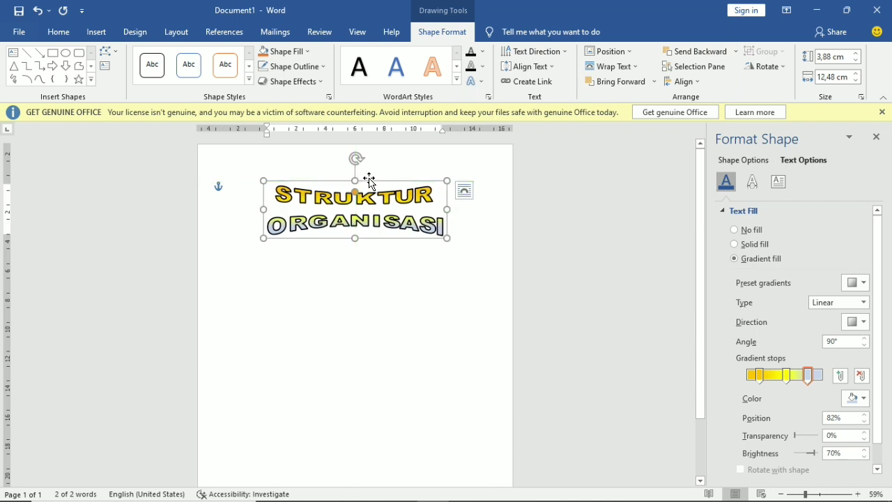
pyautogui.click(460, 230)
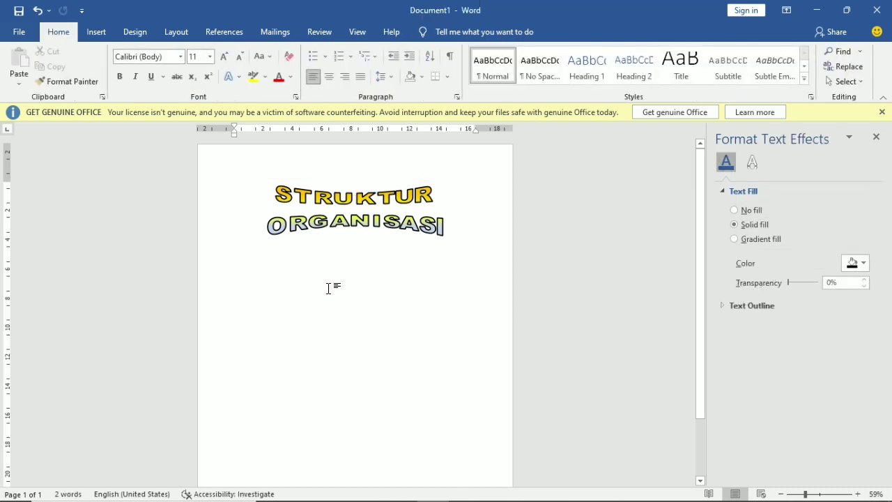
# - Draw a blue rectangle below the title
pyautogui.click(99, 39)
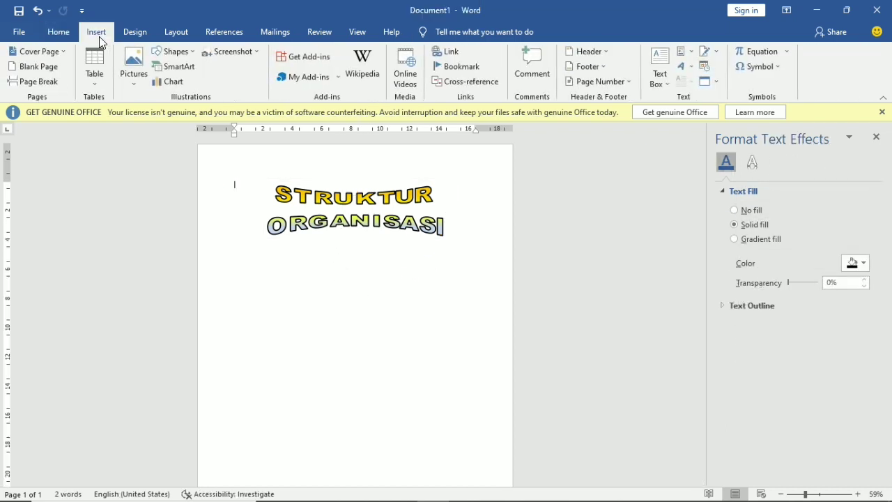
pyautogui.click(189, 53)
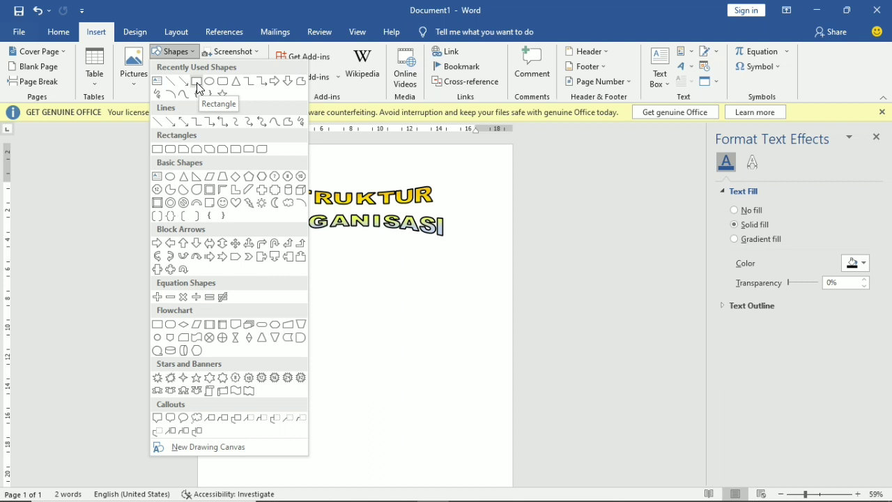
pyautogui.click(197, 83)
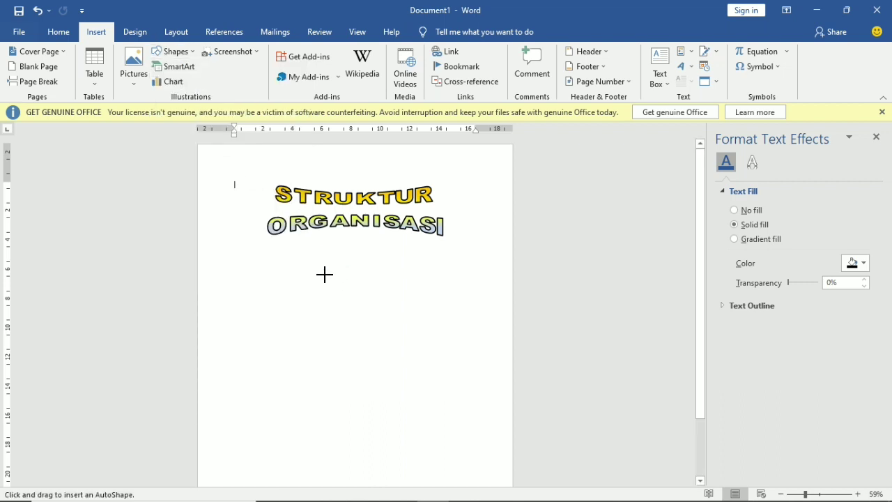
pyautogui.moveTo(304, 255); pyautogui.dragTo(396, 273)
pyautogui.moveTo(396, 272); pyautogui.dragTo(399, 278)
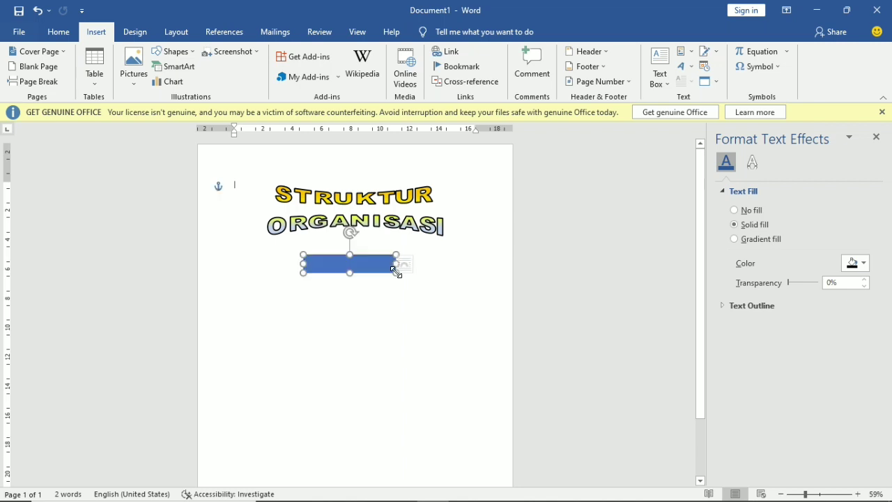
pyautogui.click(428, 276)
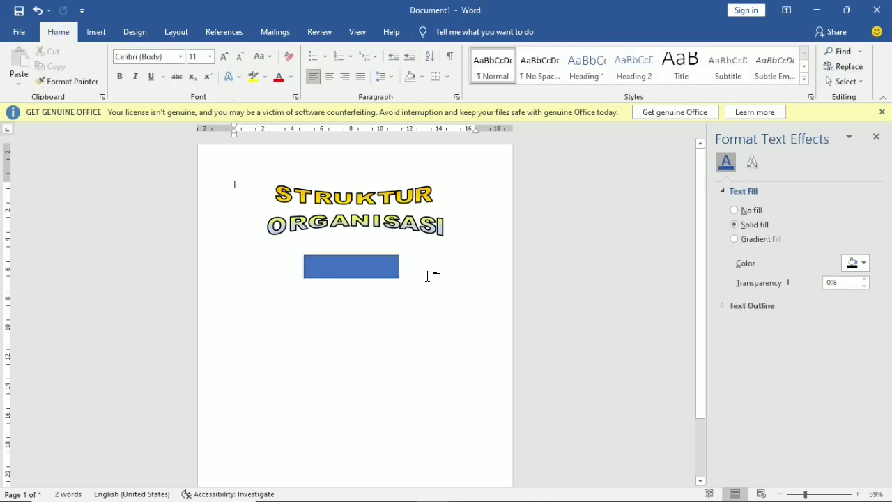
pyautogui.click(384, 269)
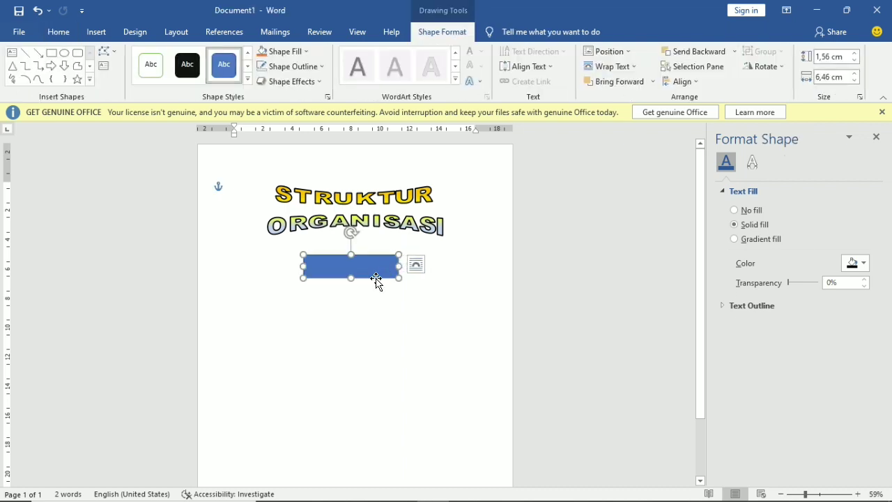
# - Give the rectangle a black outline and resize it to 6,86 cm wide
pyautogui.click(322, 67)
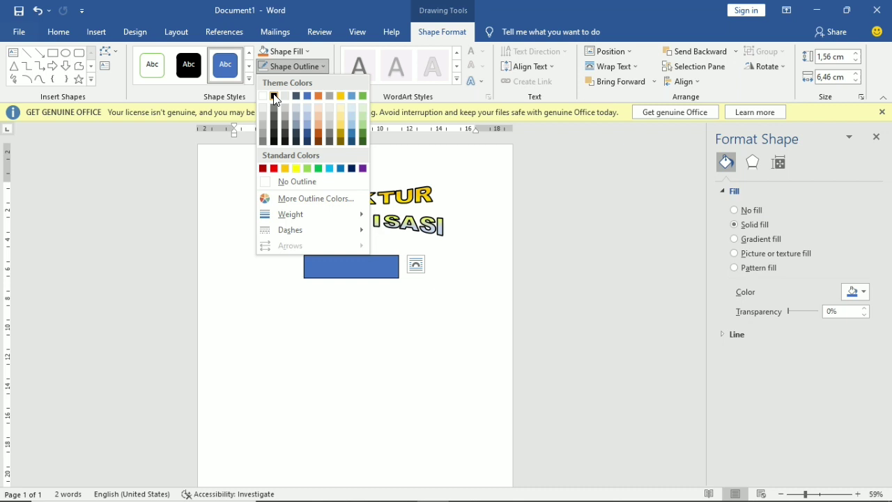
pyautogui.click(274, 97)
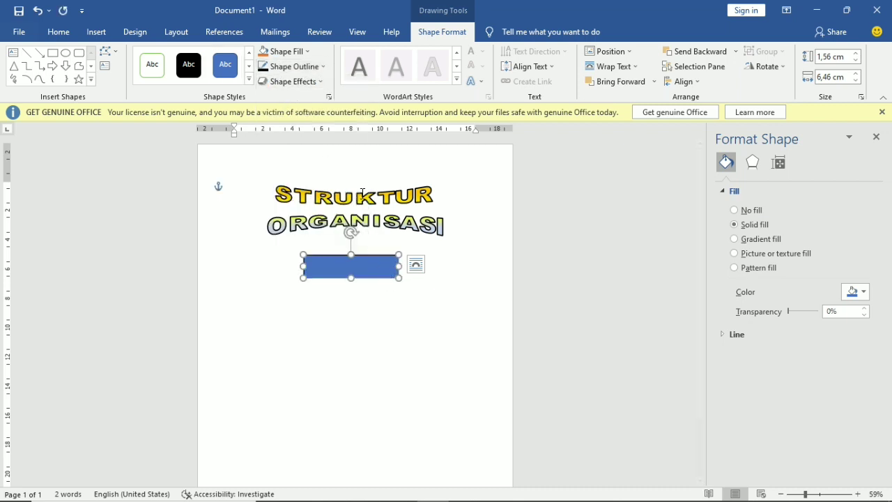
pyautogui.click(396, 338)
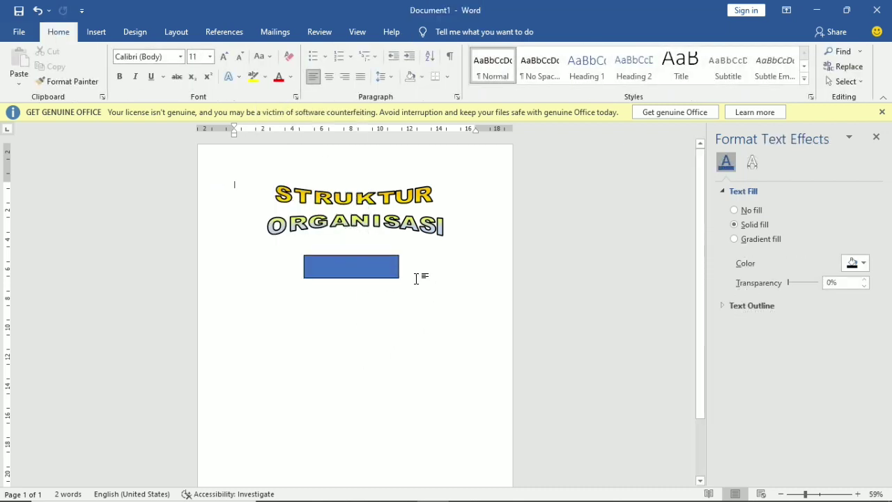
pyautogui.click(350, 269)
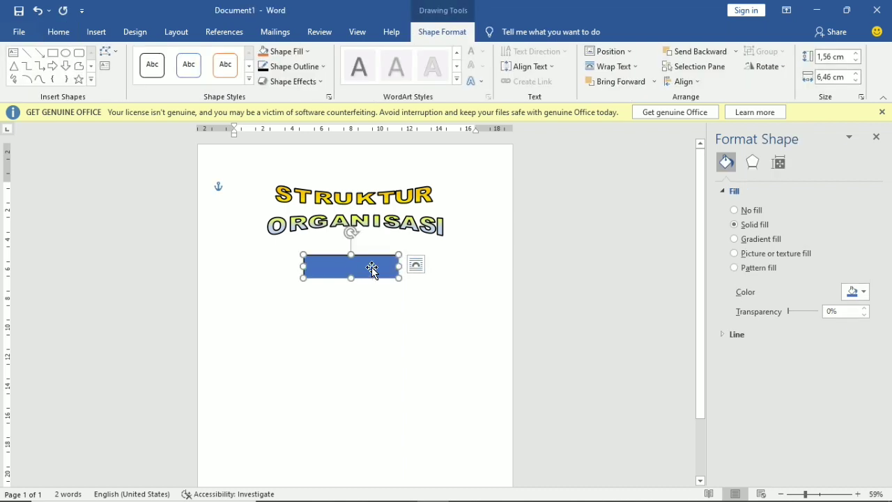
pyautogui.moveTo(398, 266); pyautogui.dragTo(362, 266)
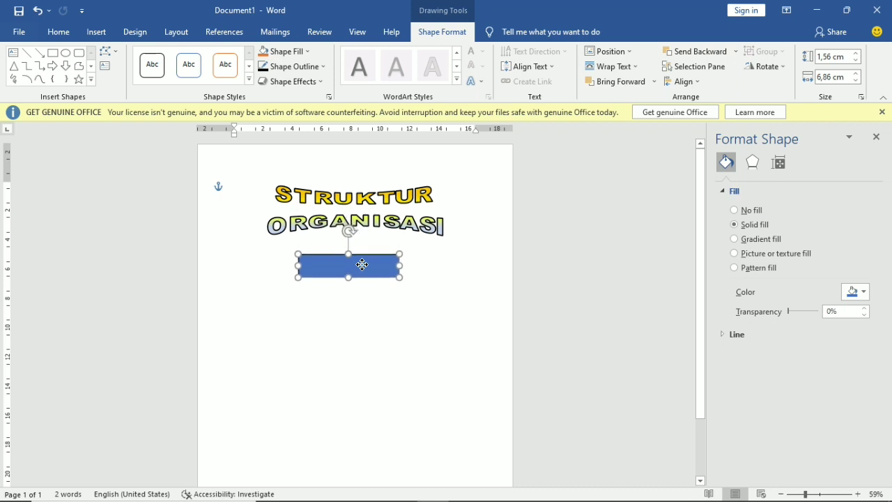
pyautogui.click(445, 314)
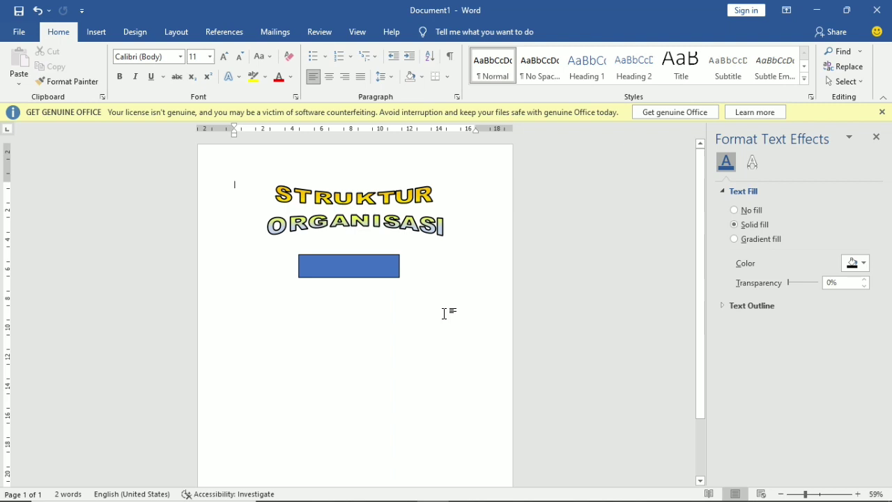
# - Add the label PELINDUNG DAN PEMBINA inside the blue rectangle via Add Text
pyautogui.rightClick(355, 264)
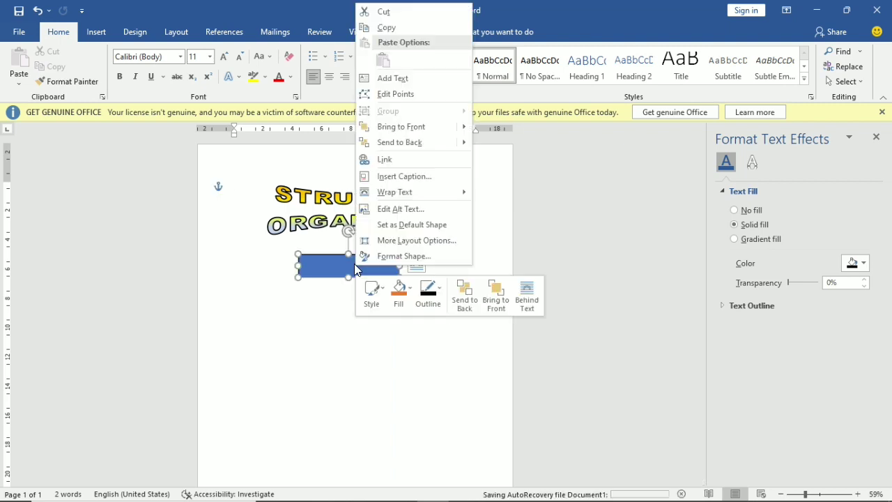
pyautogui.click(412, 78)
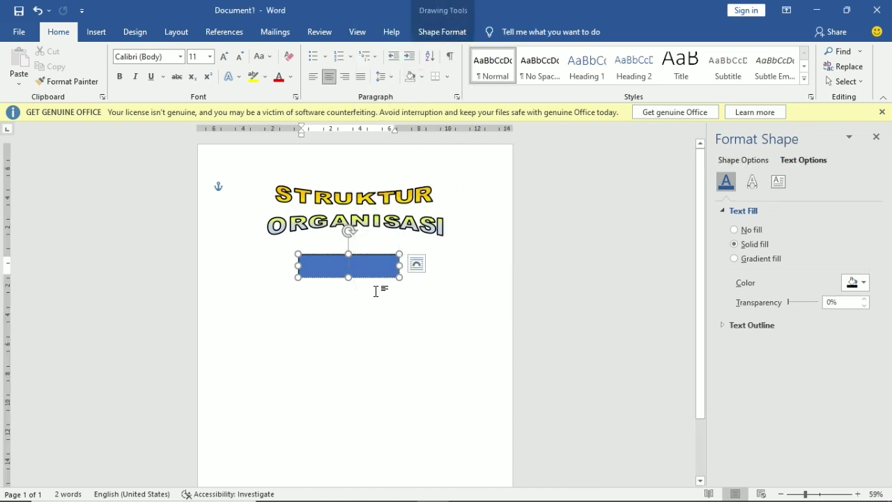
pyautogui.write('PELINDUN')
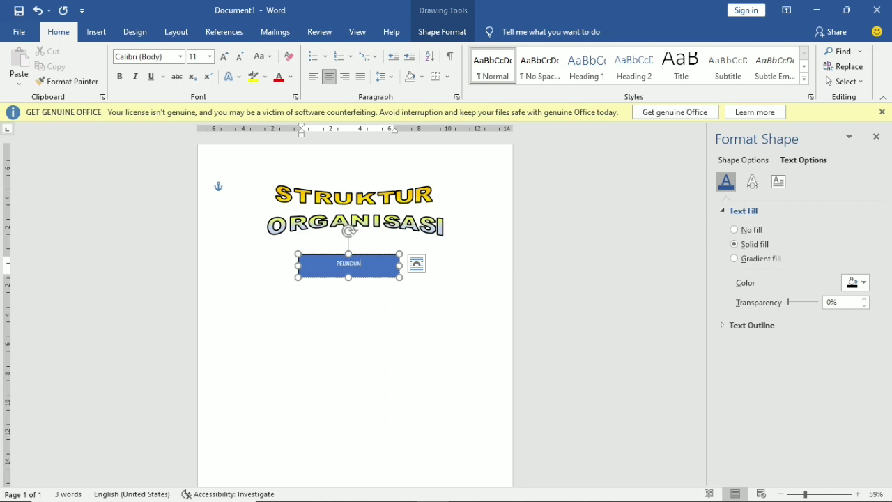
pyautogui.write('G DAN PEMBINA')
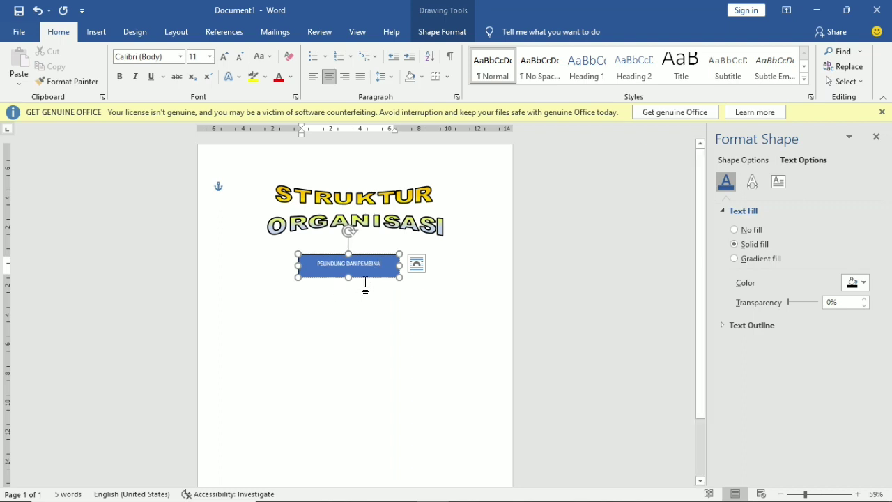
pyautogui.hotkey('shift', 'Left')
pyautogui.hotkey('shift', 'Left')
pyautogui.hotkey('shift', 'Left')
pyautogui.hotkey('shift', 'Left')
pyautogui.hotkey('shift', 'Left')
pyautogui.hotkey('shift', 'Left')
pyautogui.hotkey('shift', 'Left')
pyautogui.hotkey('shift', 'Left')
pyautogui.hotkey('shift', 'Left')
pyautogui.hotkey('shift', 'Left')
pyautogui.hotkey('shift', 'Left')
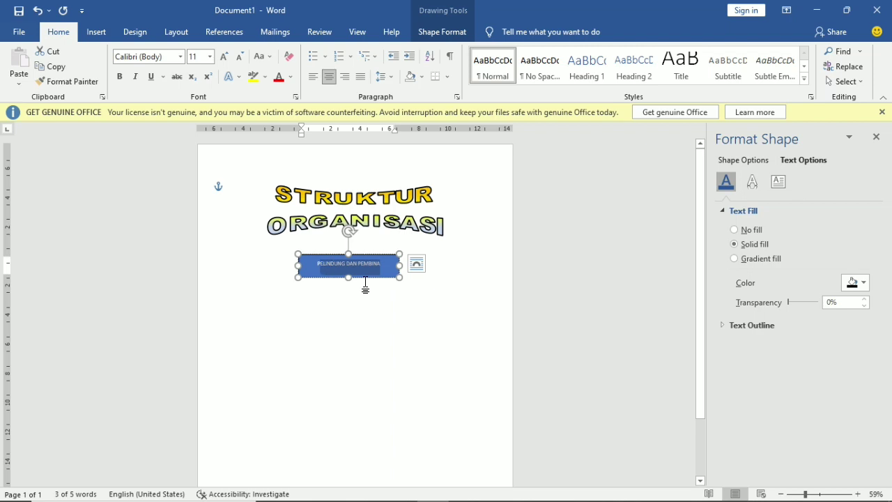
# - Set the label to 14 pt, align it middle vertically, and shorten the box slightly
pyautogui.click(210, 58)
pyautogui.click(210, 57)
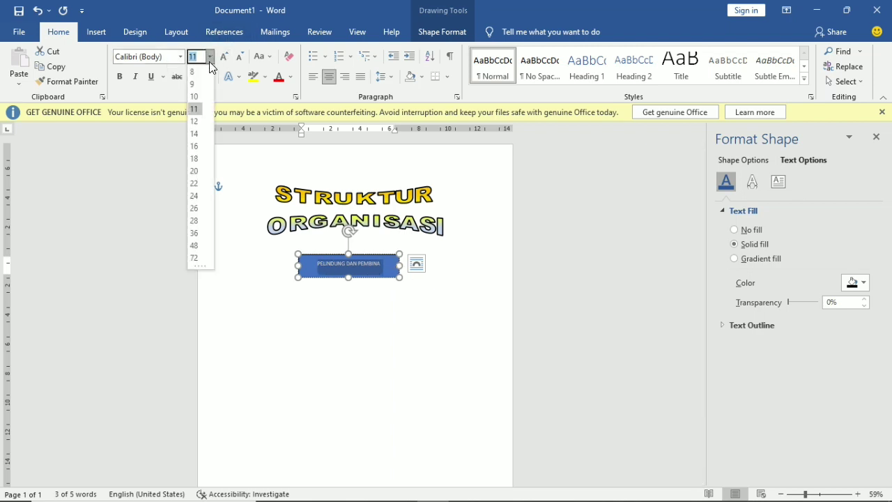
pyautogui.click(195, 133)
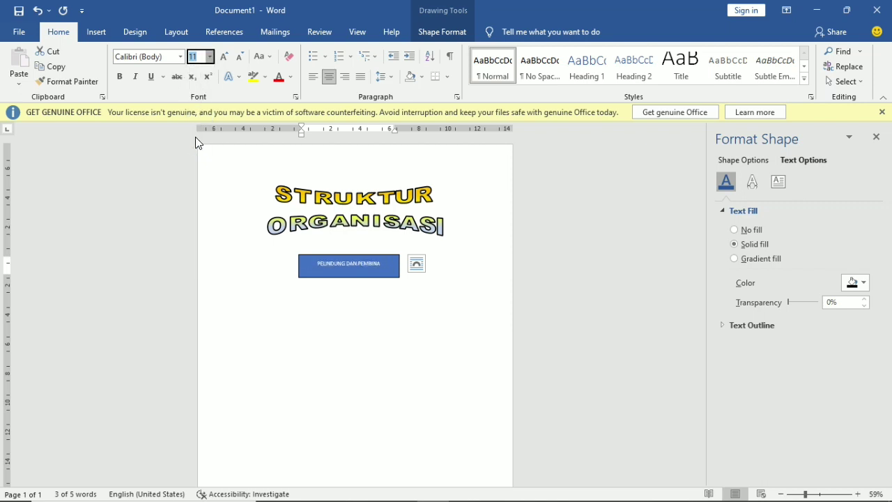
pyautogui.click(449, 35)
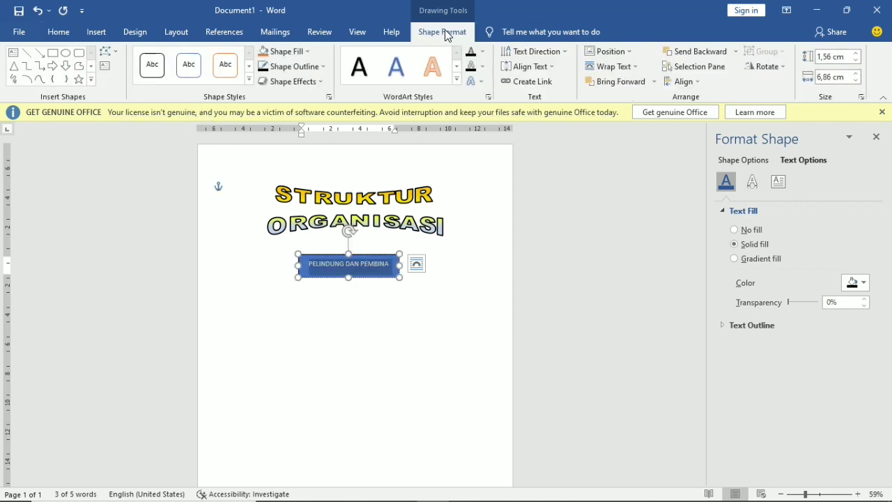
pyautogui.click(551, 65)
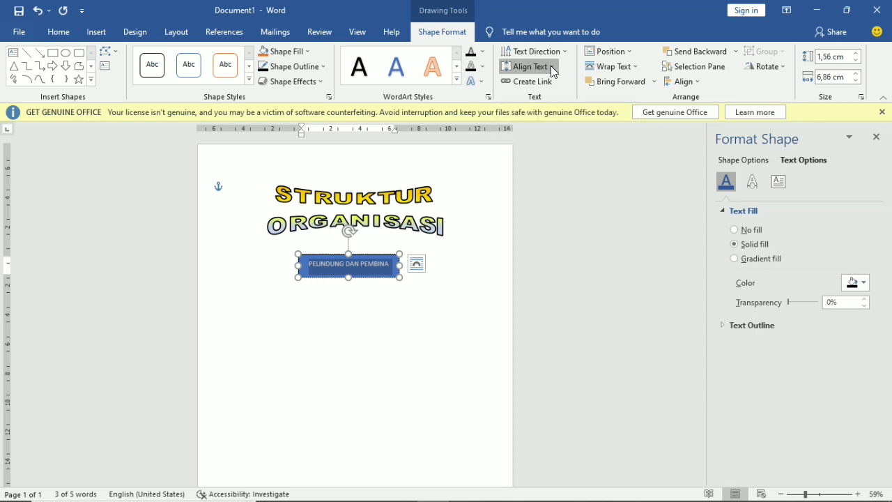
pyautogui.click(533, 143)
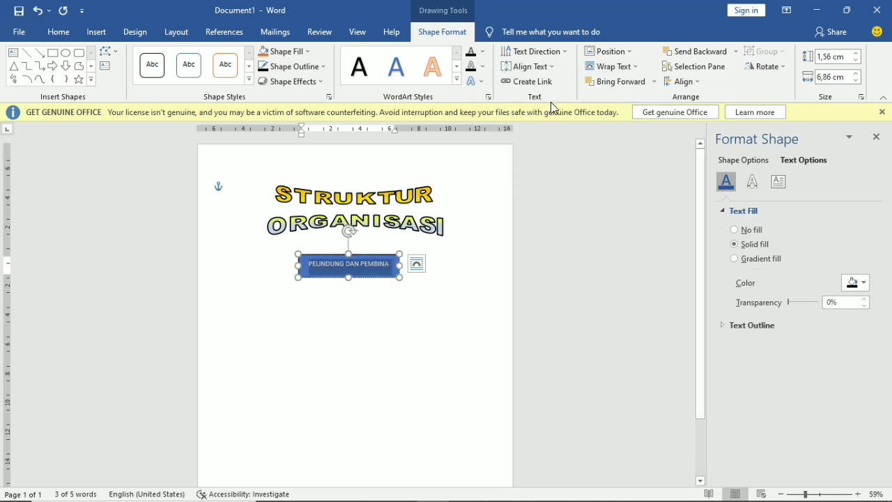
pyautogui.click(563, 52)
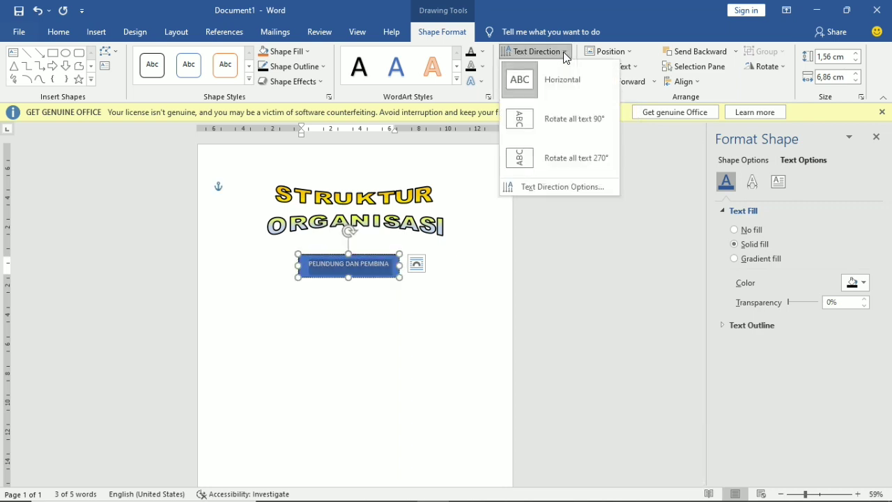
pyautogui.click(563, 52)
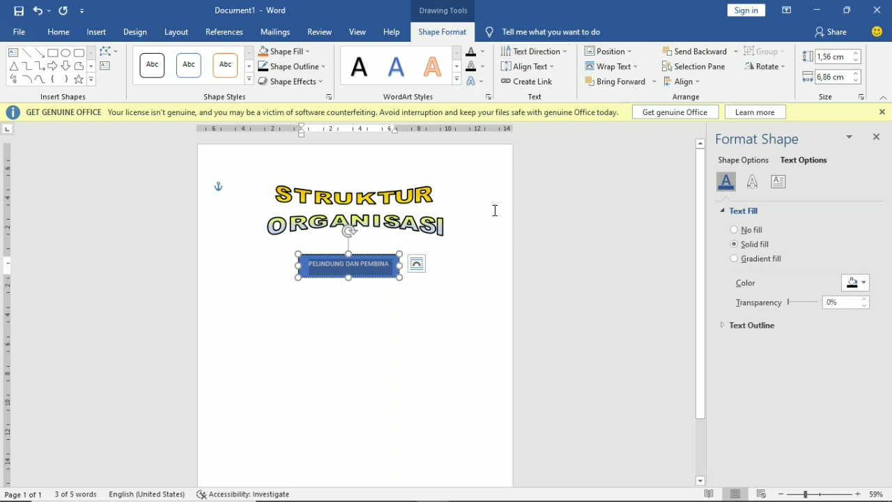
pyautogui.moveTo(349, 273); pyautogui.dragTo(350, 272)
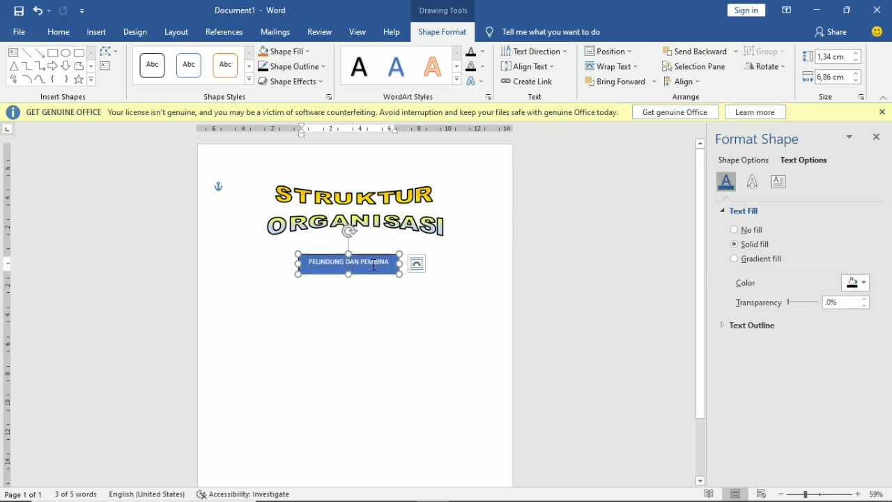
# - Remove the space after the label's paragraph, colour it black, and zoom to 100%
pyautogui.click(377, 268)
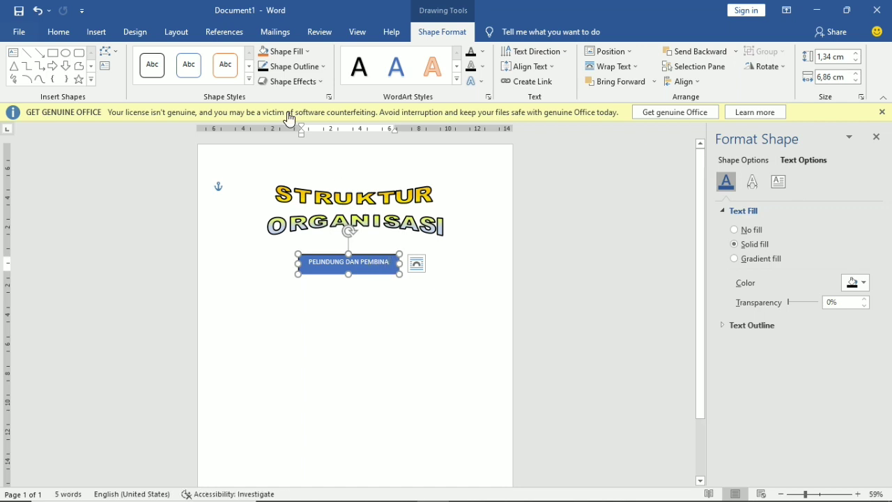
pyautogui.click(45, 32)
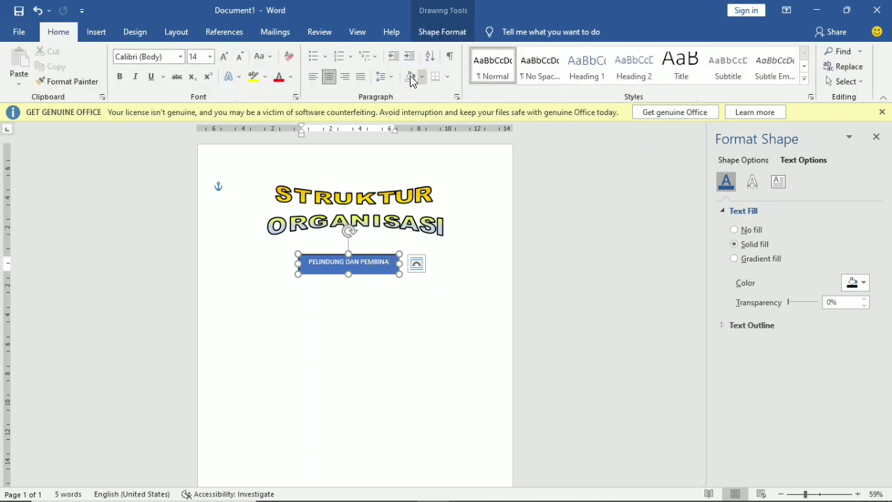
pyautogui.click(385, 77)
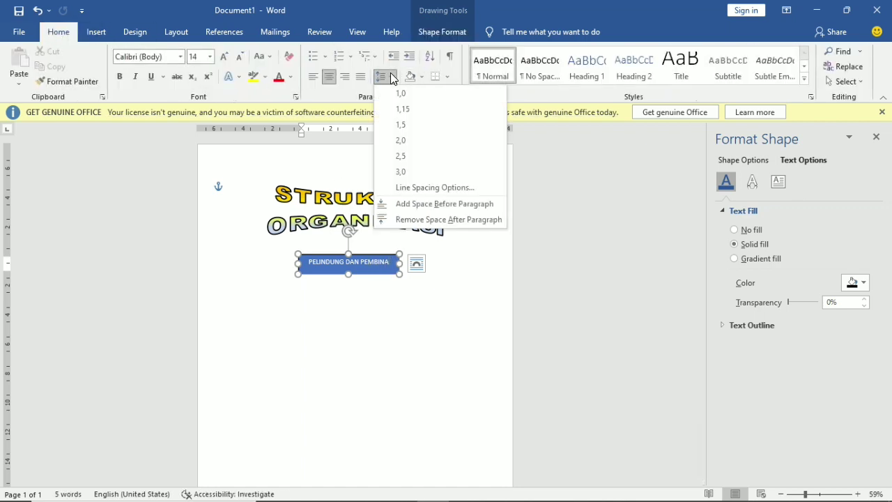
pyautogui.click(421, 220)
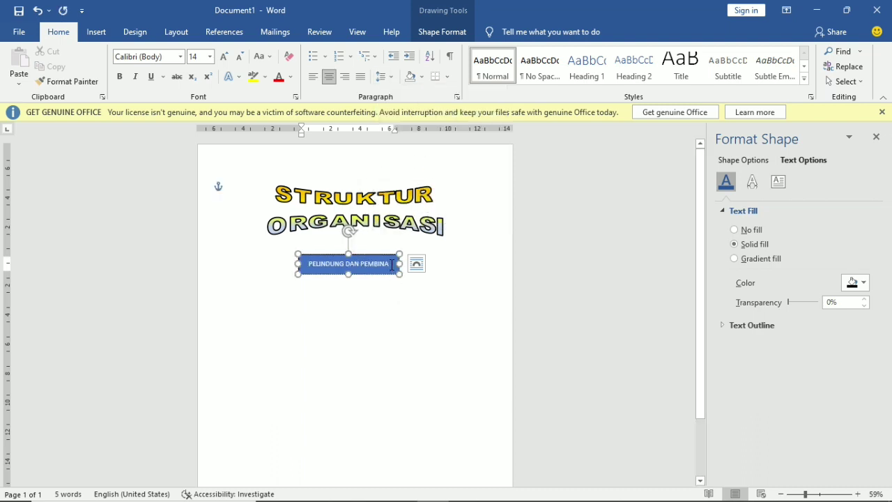
pyautogui.moveTo(392, 265); pyautogui.dragTo(307, 265)
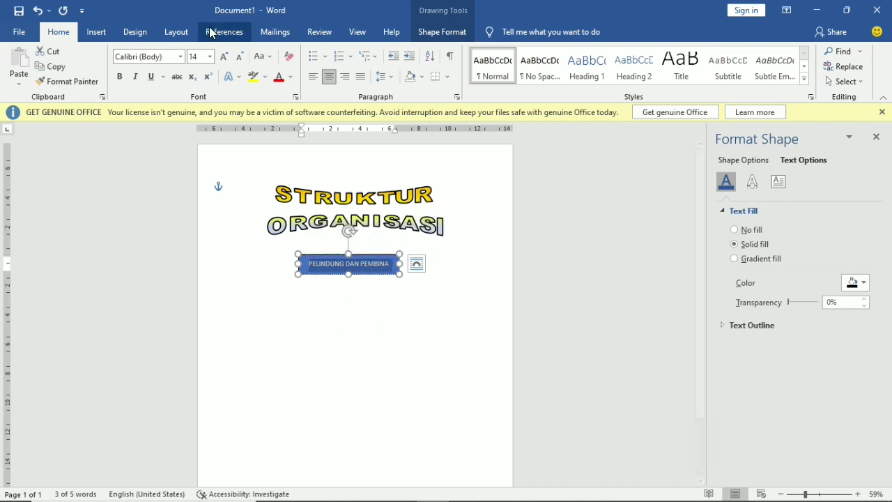
pyautogui.click(290, 77)
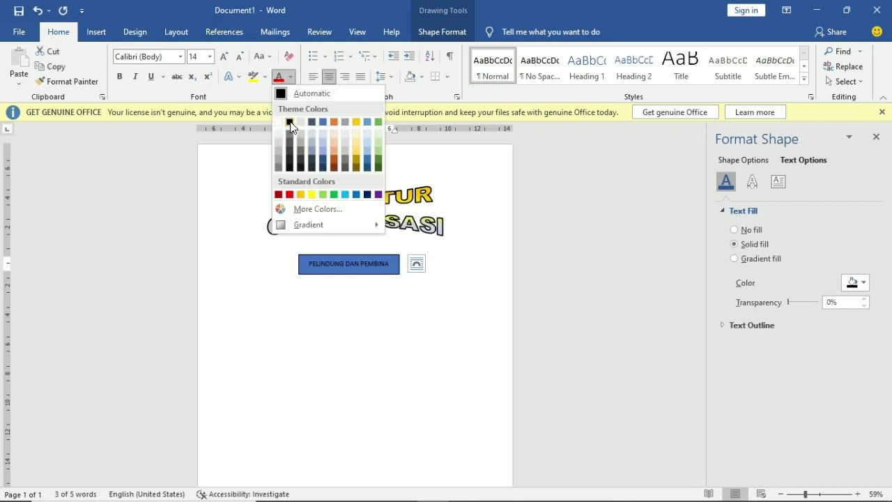
pyautogui.click(290, 123)
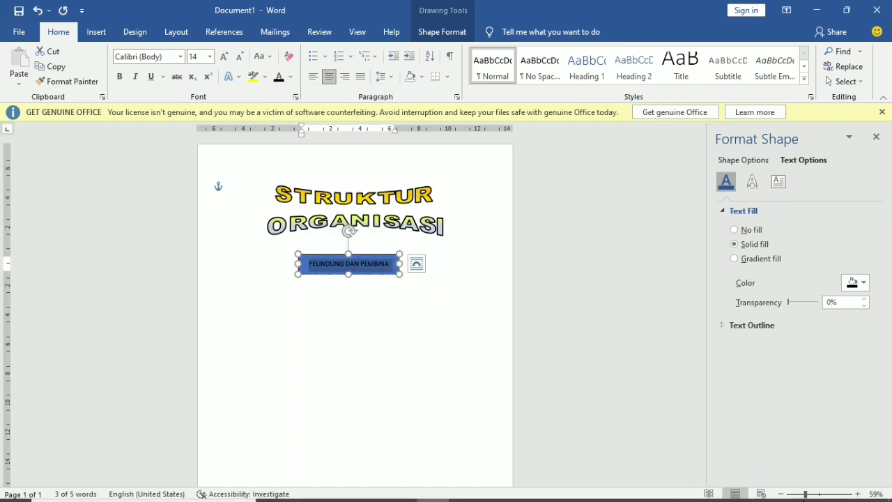
pyautogui.click(820, 494)
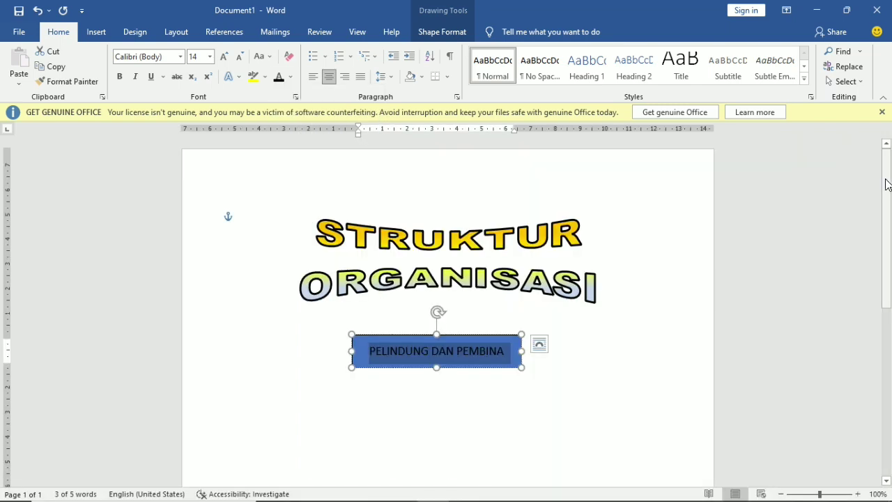
# - Duplicate the PELINDUNG DAN PEMBINA box with Ctrl+D and nudge the copy directly beneath the original
pyautogui.scroll(-5, 886, 189)
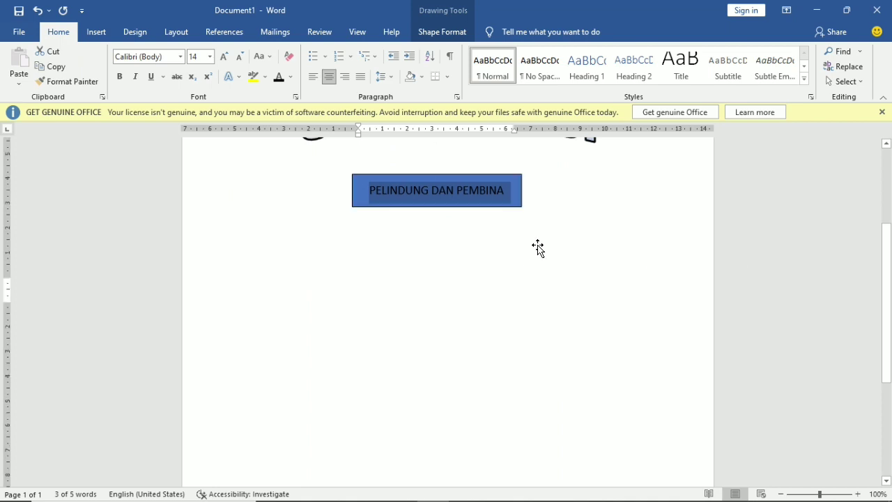
pyautogui.click(539, 247)
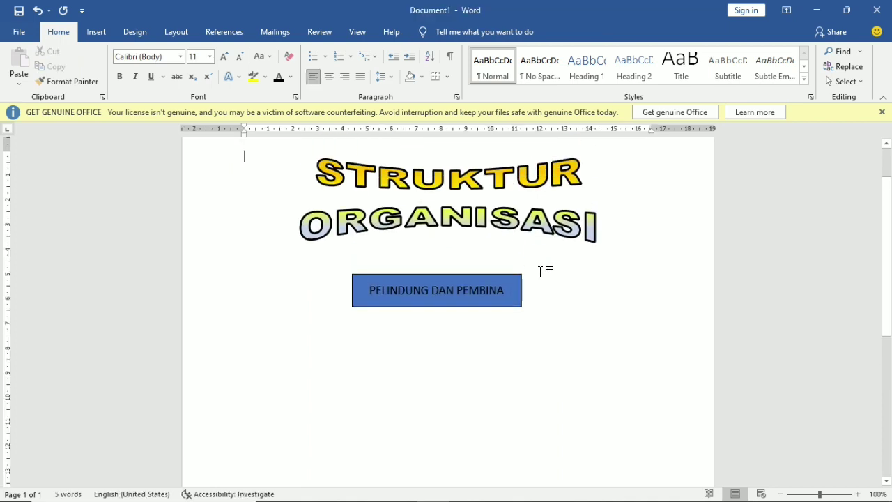
pyautogui.click(502, 308)
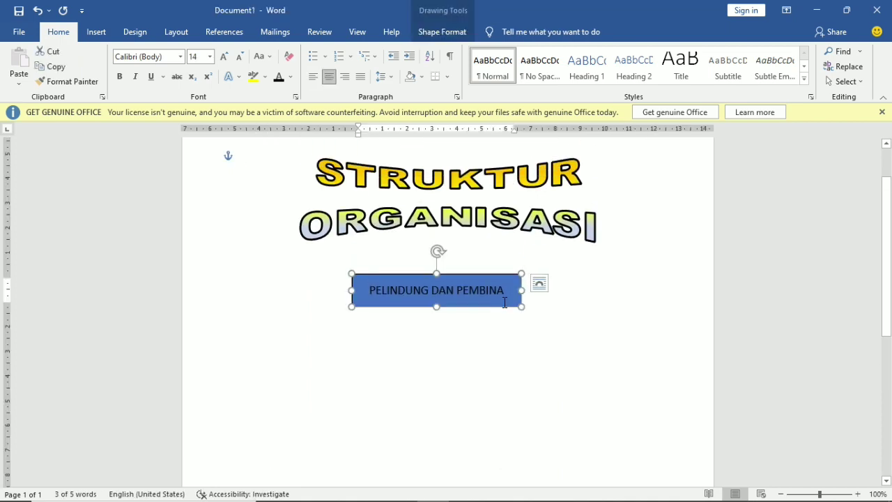
pyautogui.hotkey('ctrl', 'd')
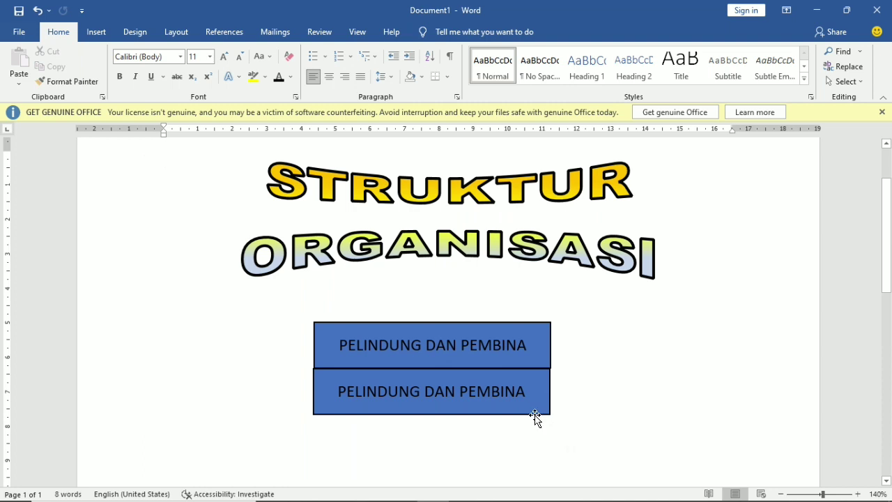
pyautogui.click(534, 414)
pyautogui.hotkey('ctrl', 'Right')
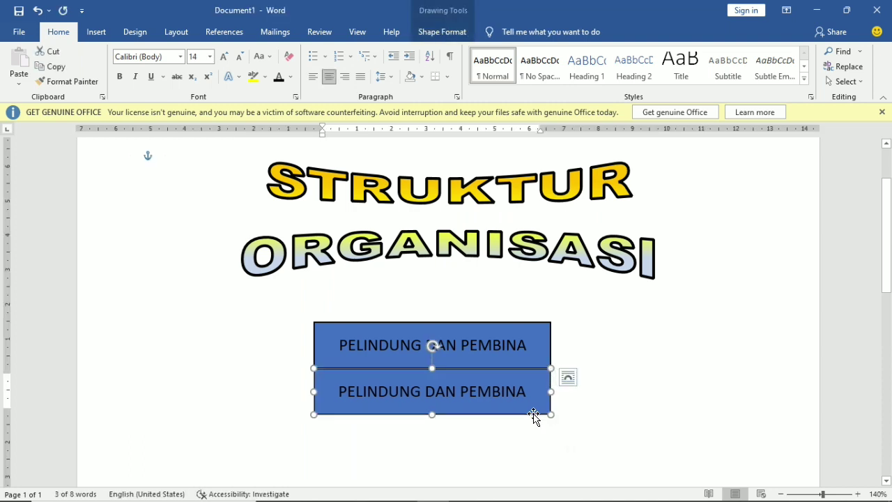
pyautogui.hotkey('ctrl', 'Up')
pyautogui.click(598, 442)
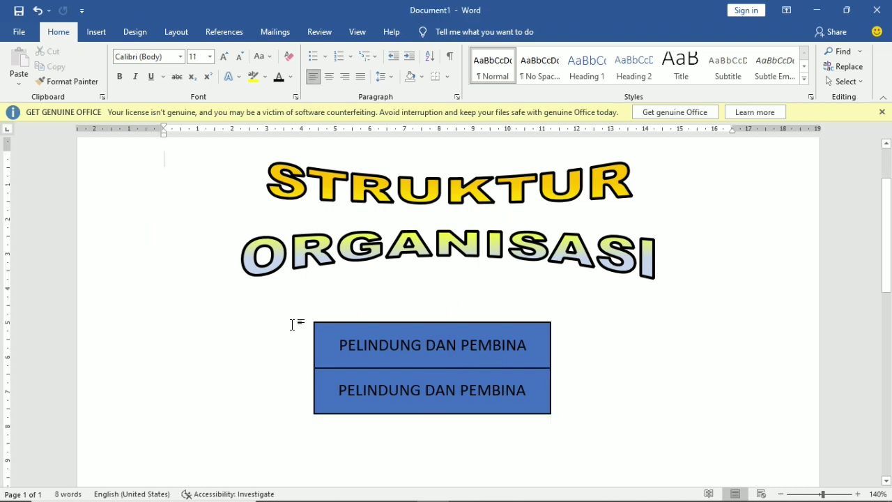
pyautogui.click(537, 391)
# - Replace the lower box's label with '~Dinas sosial ,tenaga kerja dan transmigrasi kota palopo'
pyautogui.moveTo(527, 390); pyautogui.dragTo(339, 389)
pyautogui.press('BackSpace')
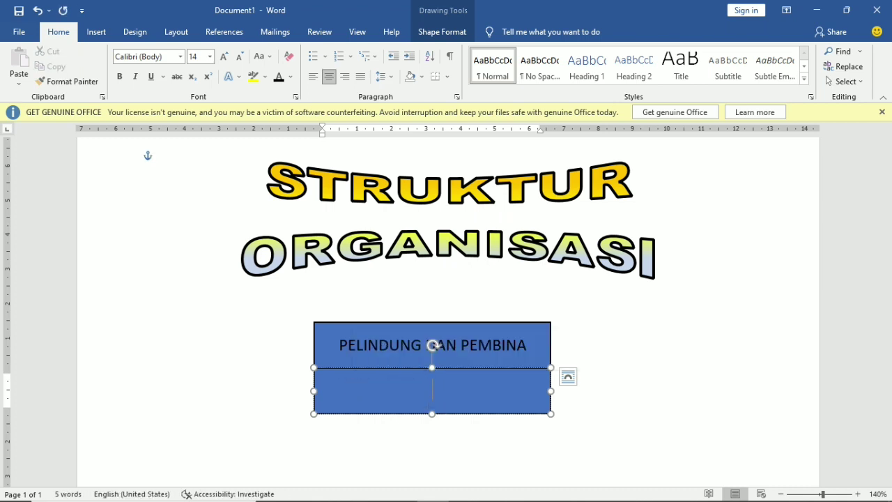
pyautogui.write('~DI')
pyautogui.press('BackSpace')
pyautogui.press('BackSpace')
pyautogui.write('Dinas sosial ,tenaga ')
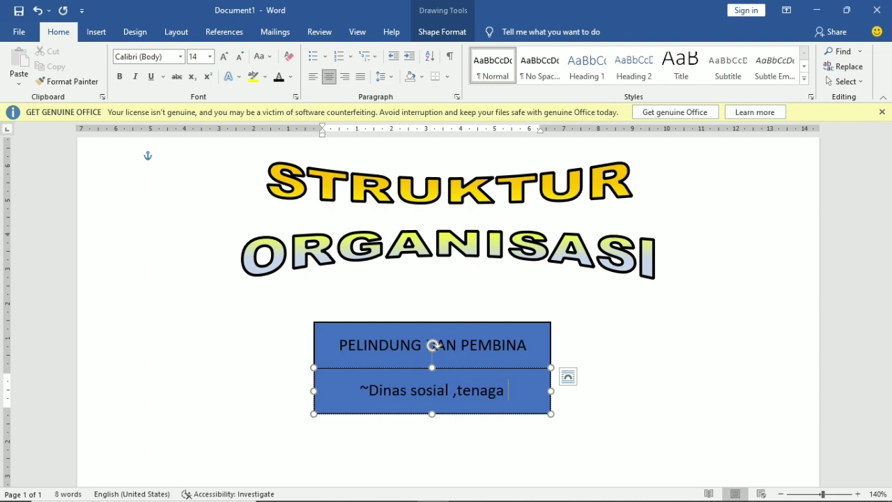
pyautogui.write('kerja dan')
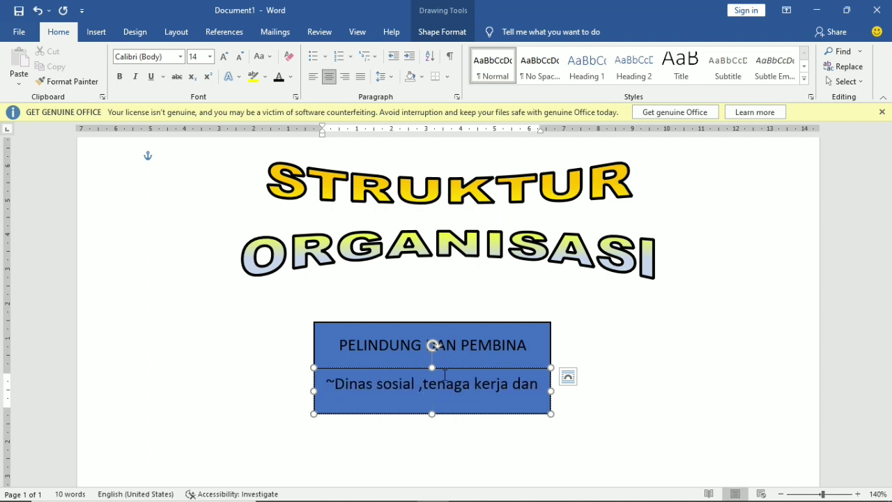
pyautogui.write(' transmigrasi kota palopo')
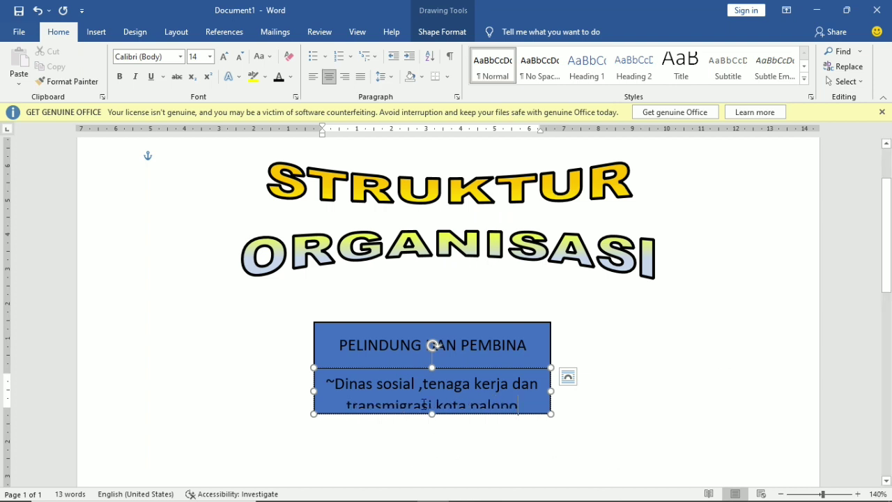
# - Make the lower box taller and add a second entry '~diinas pendidikan kota palopo'
pyautogui.moveTo(432, 414); pyautogui.dragTo(432, 452)
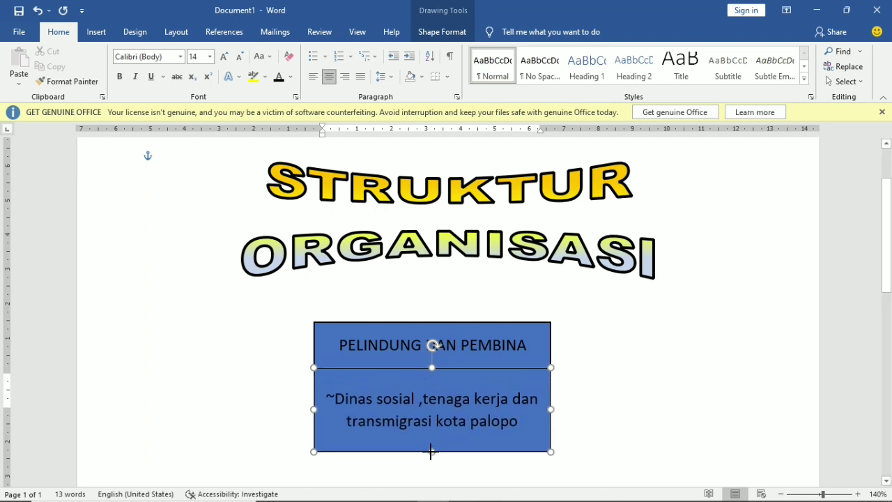
pyautogui.press('Return')
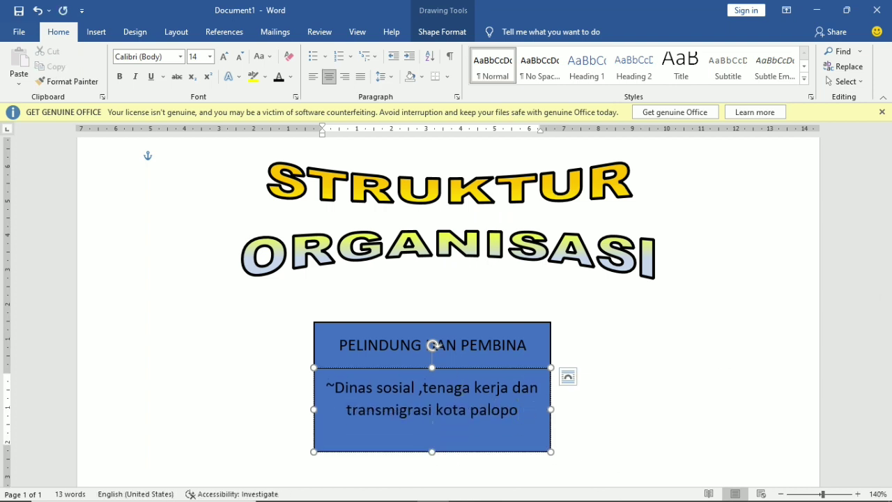
pyautogui.press('BackSpace')
pyautogui.write('~')
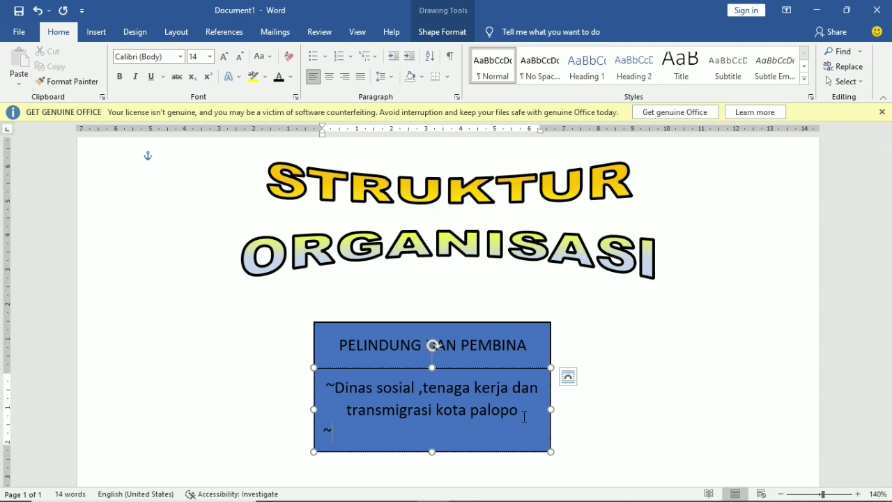
pyautogui.write('di')
pyautogui.write('inas pendidikan ')
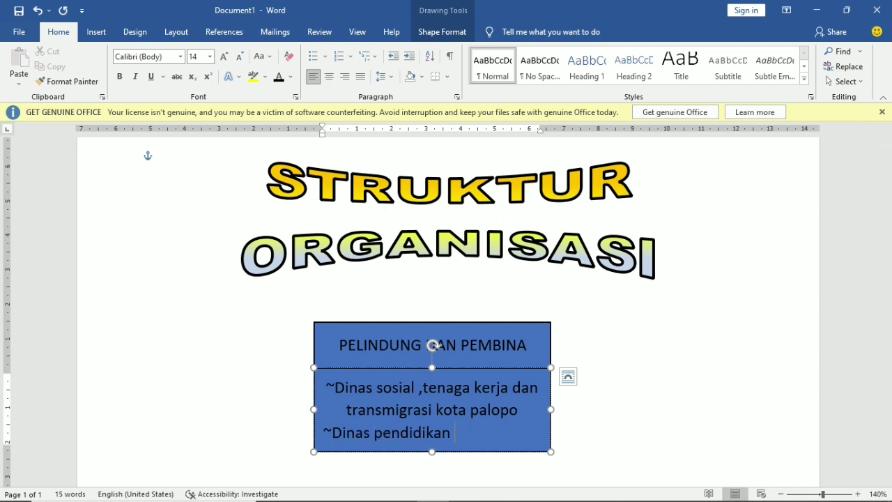
pyautogui.write('kota palopo')
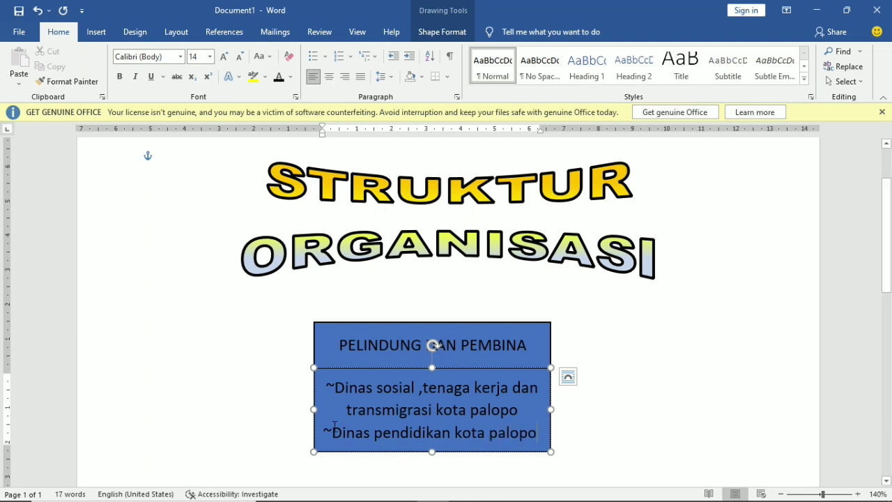
# - Set the lower box text and the PELINDUNG DAN PEMBINA text to Times New Roman
pyautogui.click(333, 432)
pyautogui.click(334, 388)
pyautogui.moveTo(542, 433); pyautogui.dragTo(299, 392)
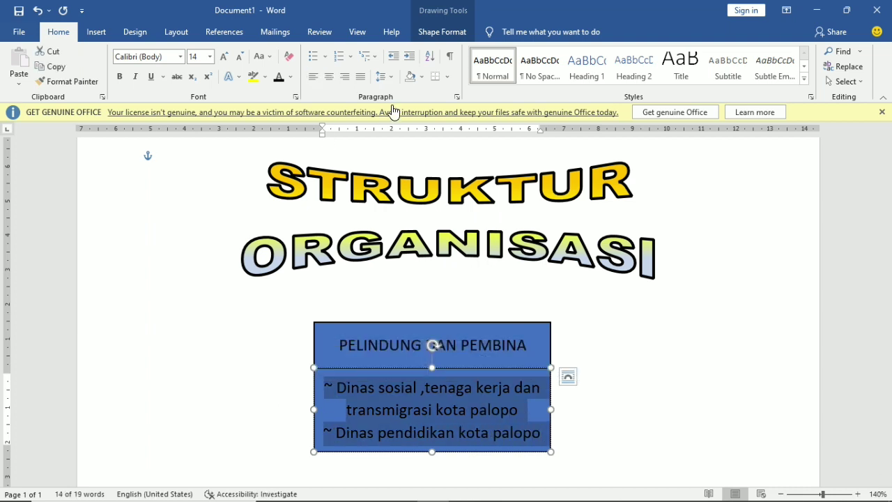
pyautogui.click(181, 57)
pyautogui.click(157, 149)
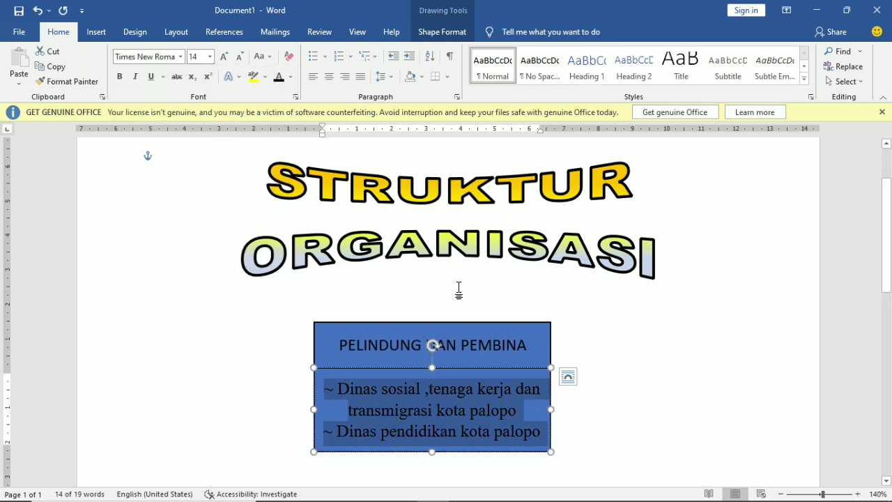
pyautogui.moveTo(529, 345); pyautogui.dragTo(337, 345)
pyautogui.click(181, 56)
pyautogui.click(197, 140)
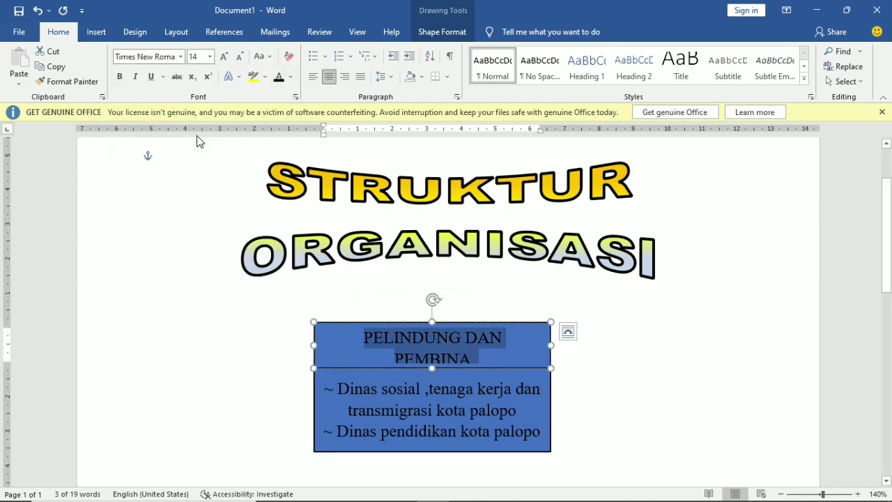
# - Reduce the PELINDUNG DAN PEMBINA font size so it fits on one line
pyautogui.click(463, 352)
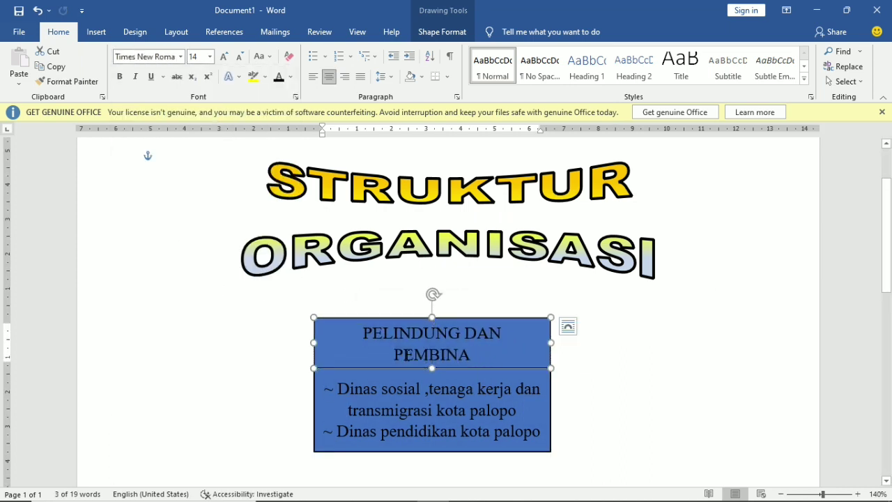
pyautogui.click(364, 325)
pyautogui.click(313, 76)
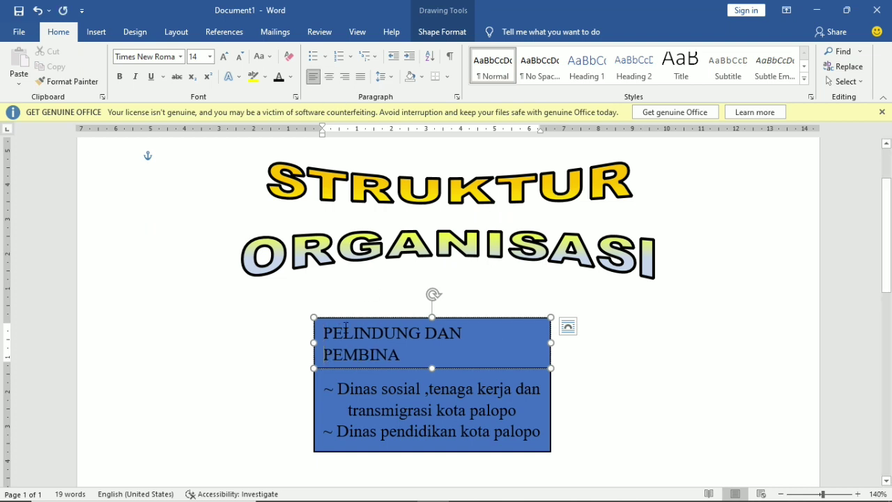
pyautogui.press('BackSpace')
pyautogui.hotkey('ctrl', 'z')
pyautogui.hotkey('ctrl', 'z')
pyautogui.hotkey('ctrl', 'z')
pyautogui.hotkey('ctrl', 'z')
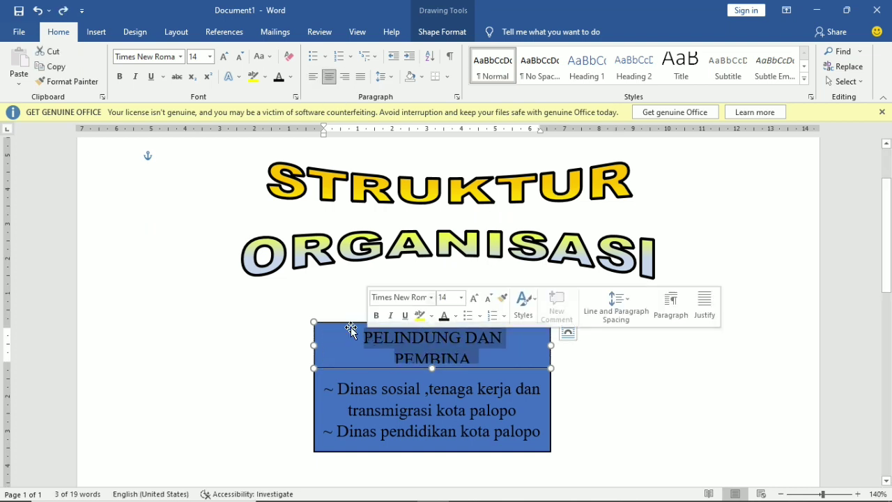
pyautogui.click(209, 57)
pyautogui.click(198, 136)
pyautogui.click(503, 429)
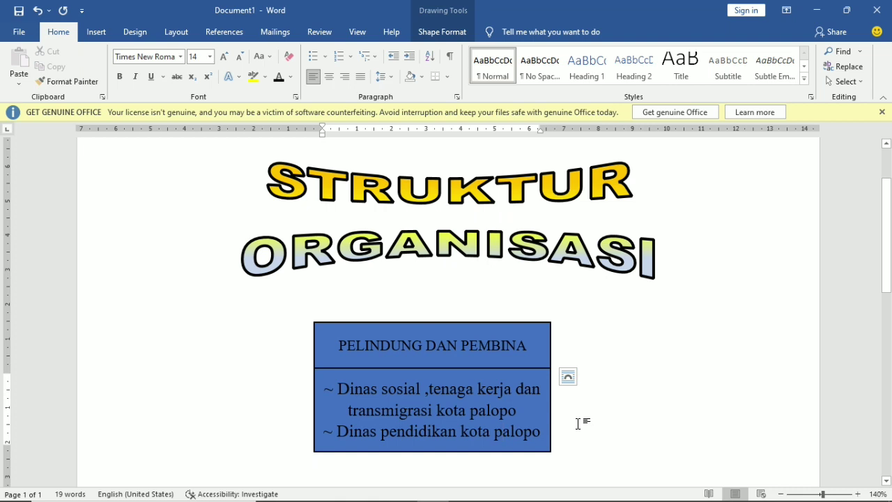
pyautogui.scroll(-1, 578, 423)
pyautogui.click(622, 365)
pyautogui.scroll(1, 623, 365)
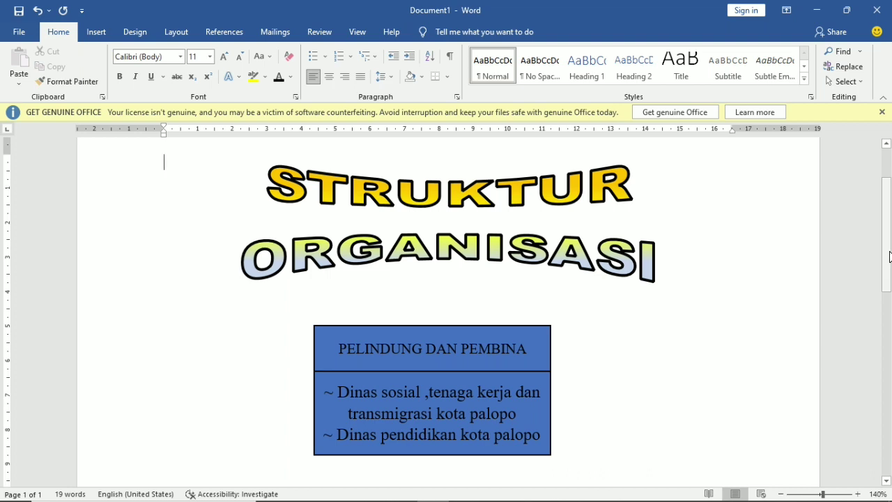
pyautogui.moveTo(891, 255); pyautogui.dragTo(889, 287)
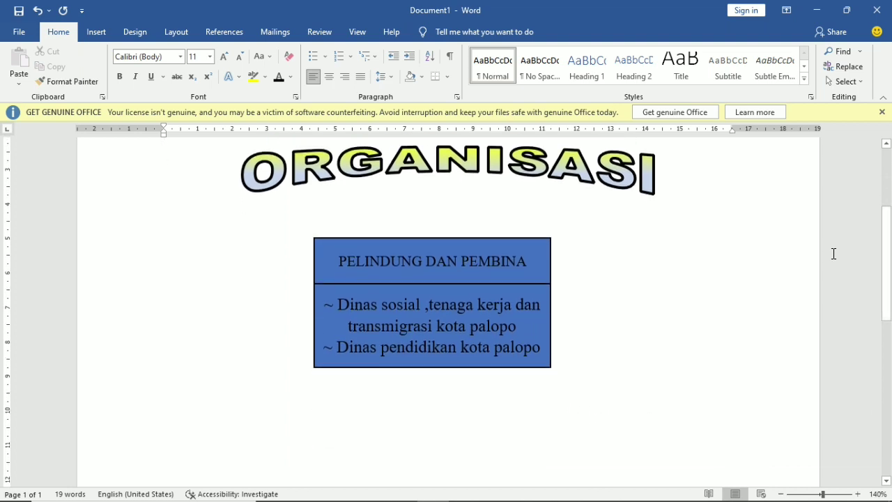
# - Draw a 1,55 cm vertical straight line down from the bottom centre of the lower blue box
pyautogui.click(94, 32)
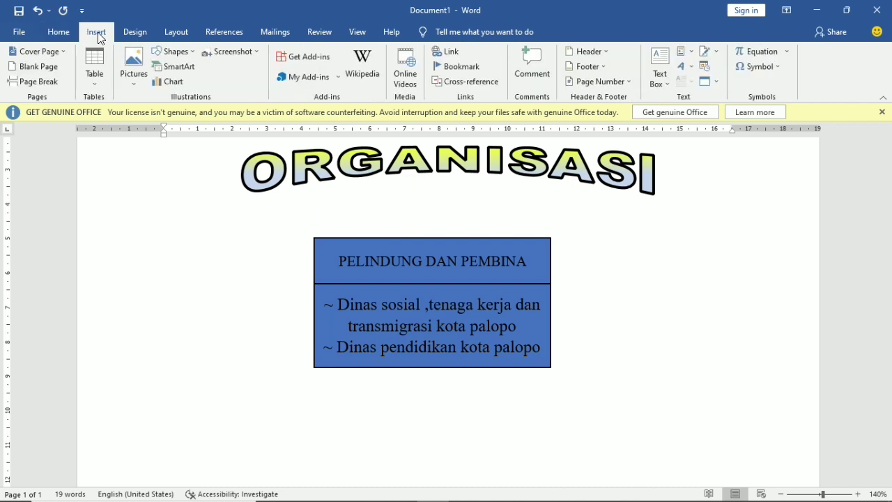
pyautogui.click(194, 56)
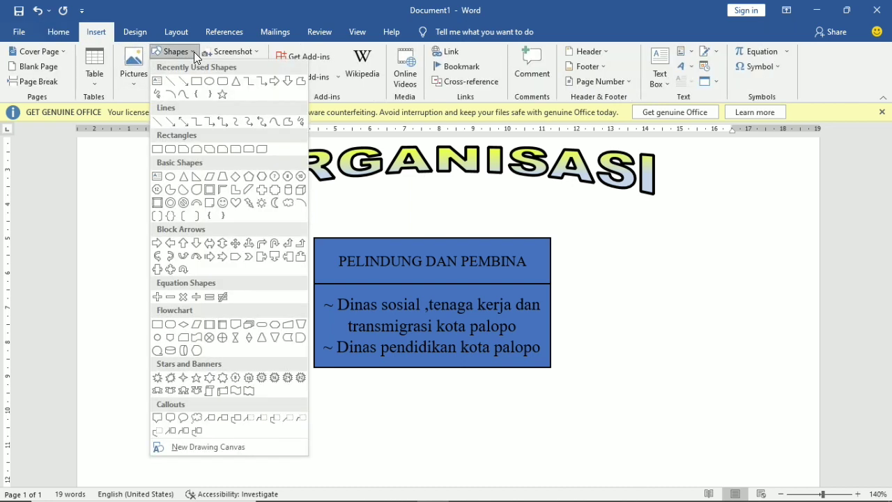
pyautogui.click(170, 79)
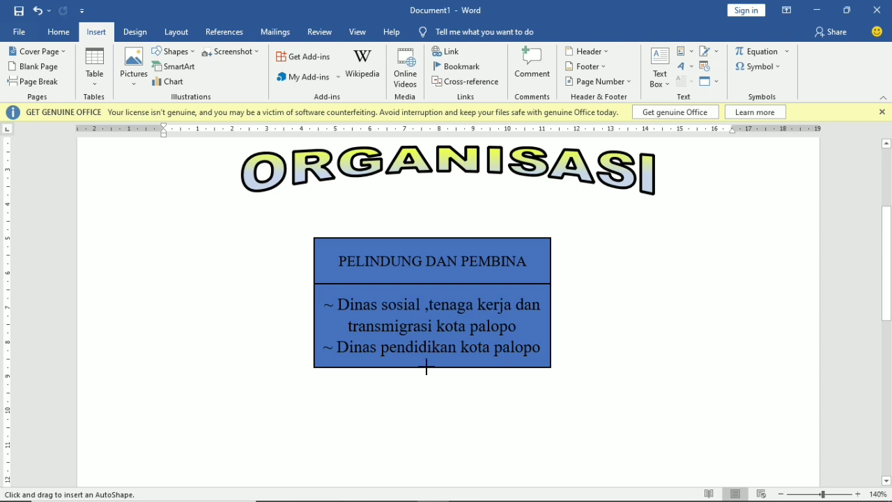
pyautogui.moveTo(426, 368); pyautogui.dragTo(426, 422)
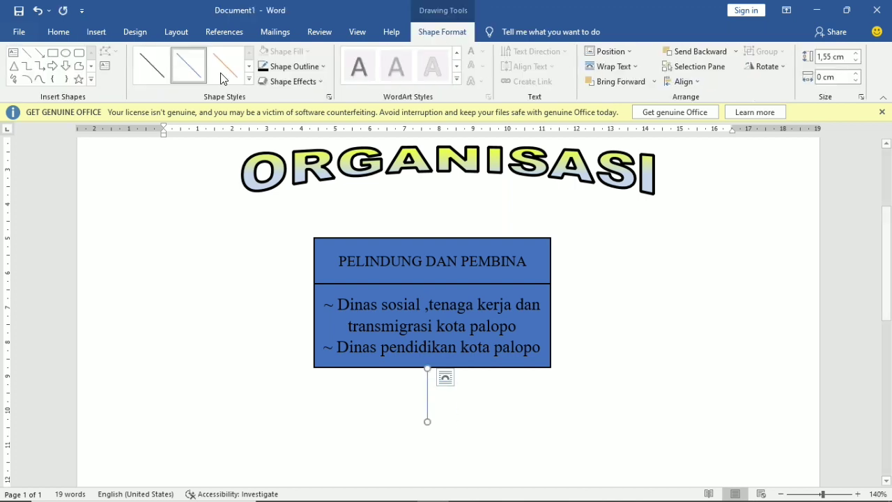
# - Make the connector line 2¼ pt thick and black
pyautogui.click(323, 67)
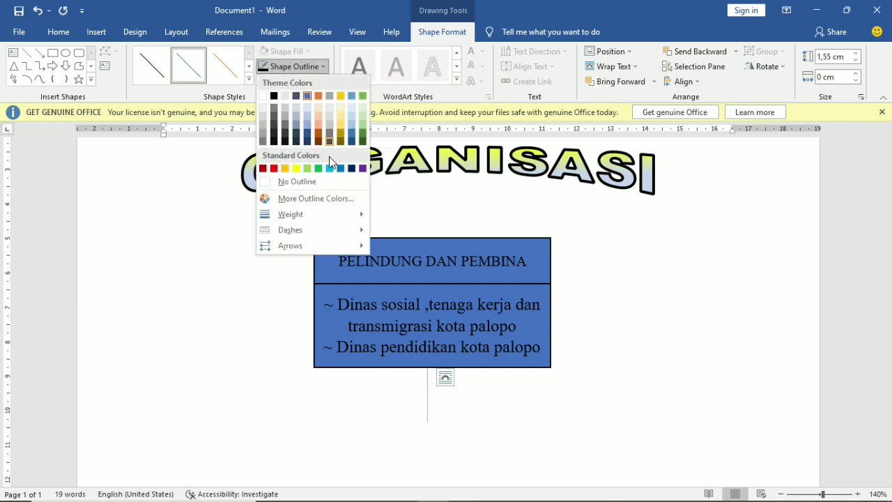
pyautogui.moveTo(319, 220)
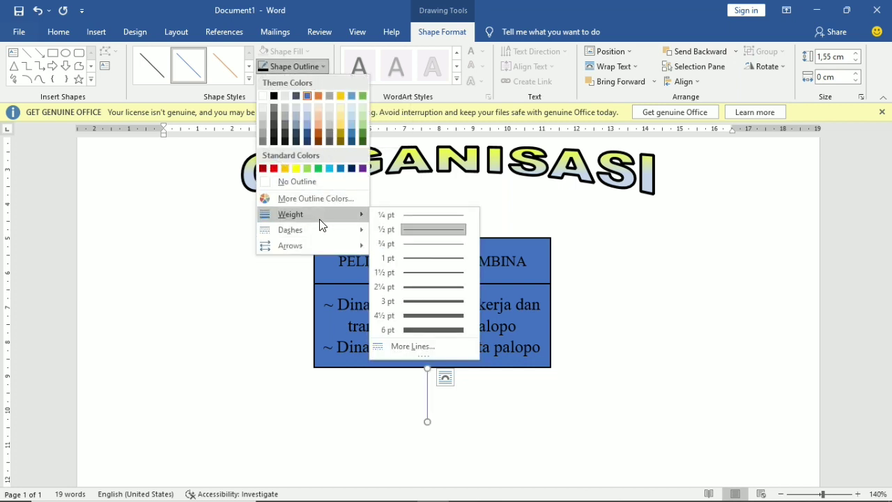
pyautogui.click(446, 286)
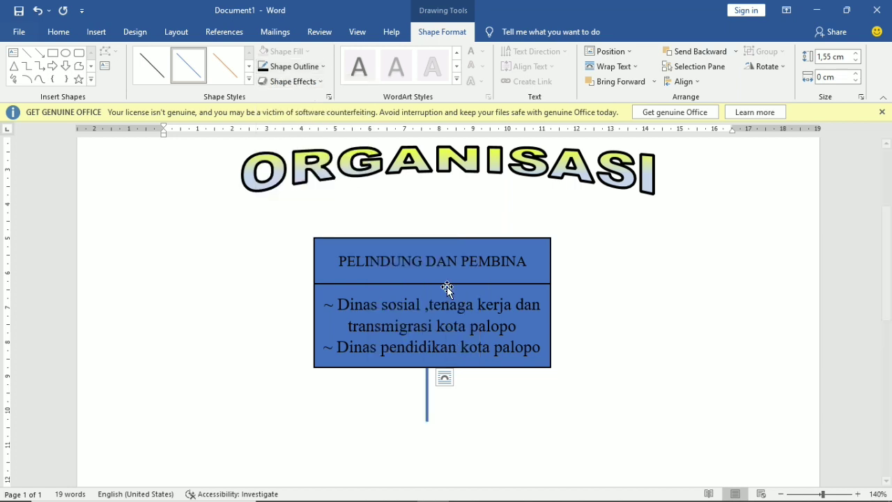
pyautogui.click(323, 67)
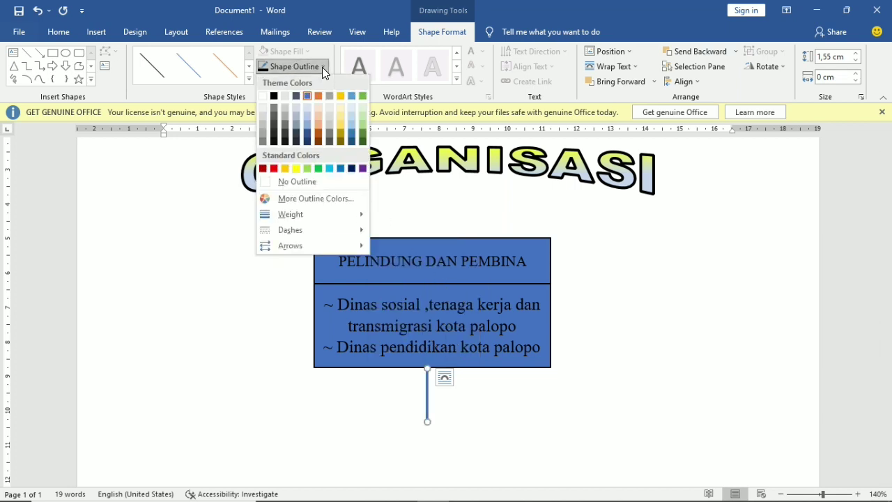
pyautogui.click(273, 98)
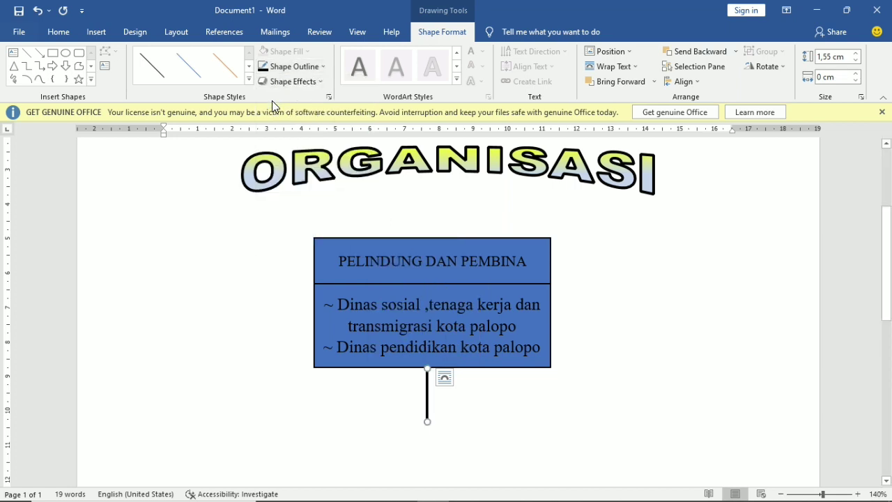
# - Give the connector line a dashed style
pyautogui.click(325, 65)
pyautogui.moveTo(344, 232)
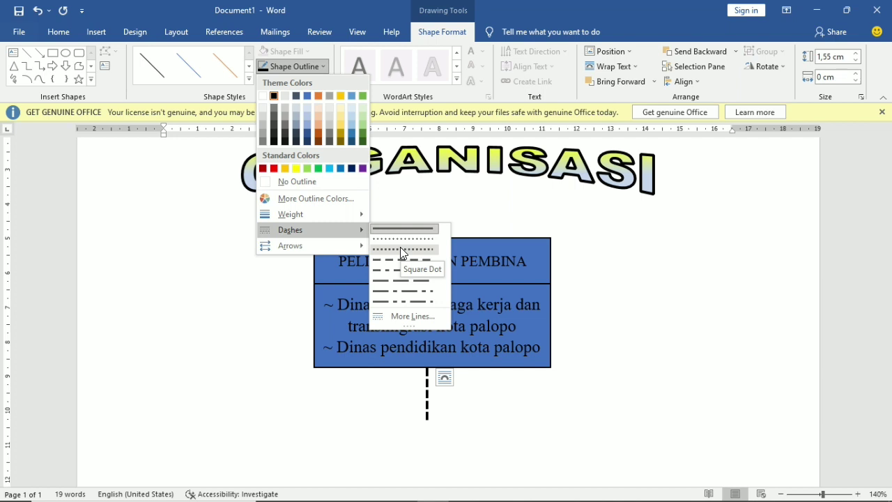
pyautogui.click(401, 248)
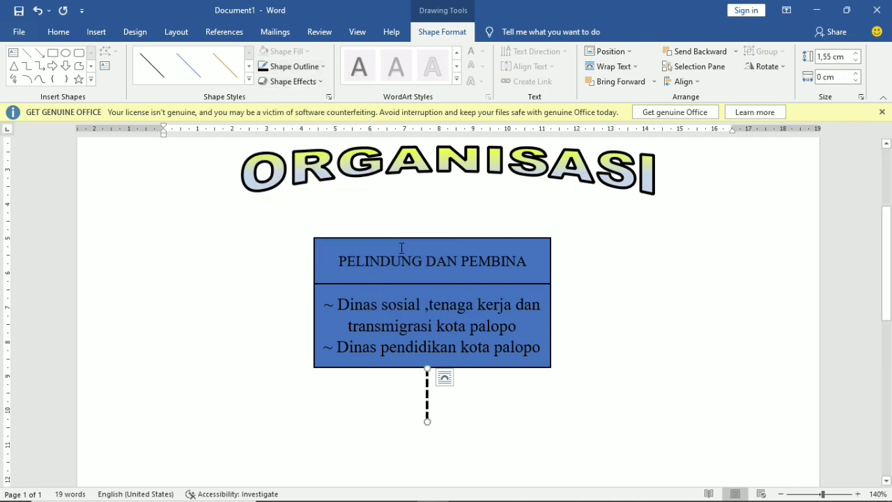
pyautogui.scroll(-2, 426, 293)
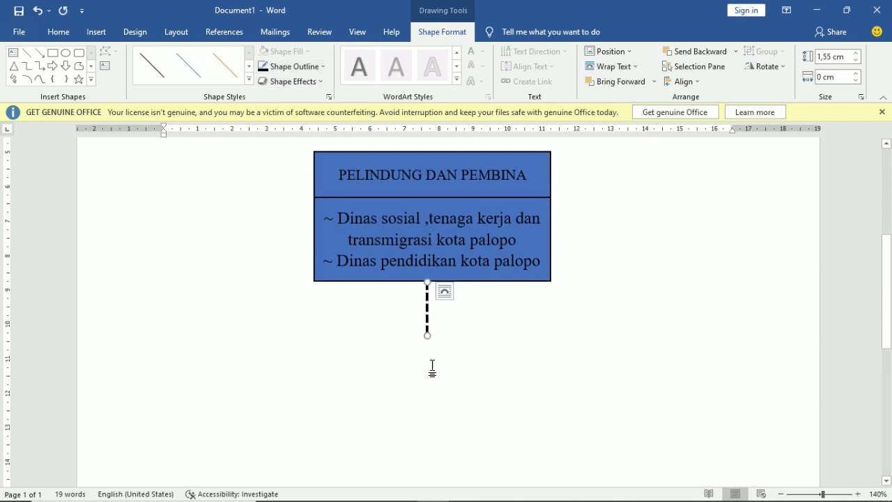
pyautogui.click(339, 398)
pyautogui.scroll(2, 339, 397)
pyautogui.scroll(2, 339, 397)
pyautogui.scroll(-2, 421, 430)
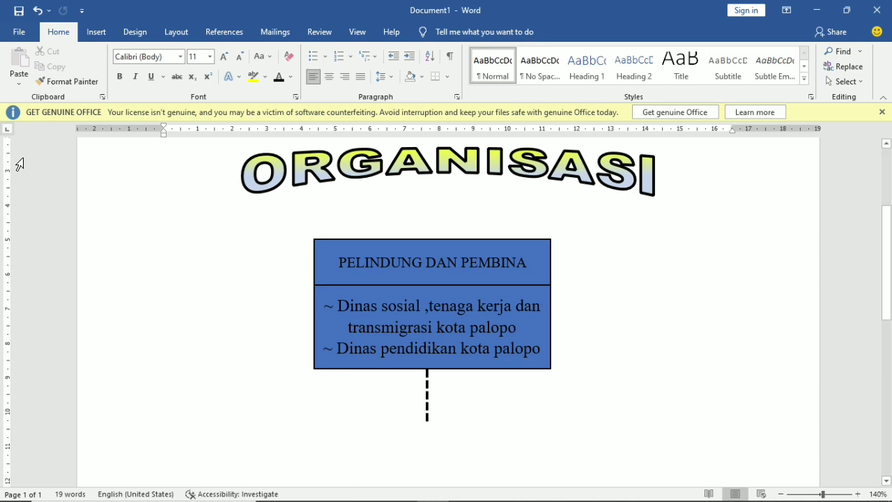
# - Draw a Callout: Down Arrow shape below the dashed connector
pyautogui.click(88, 35)
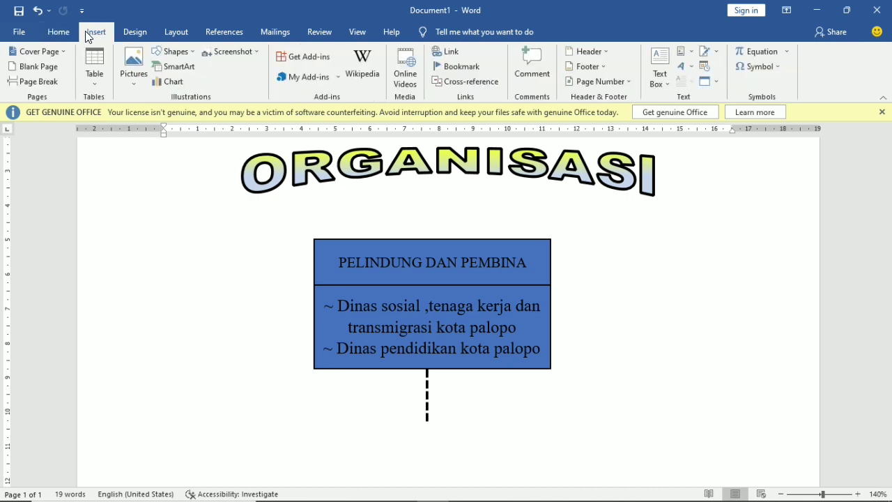
pyautogui.click(191, 51)
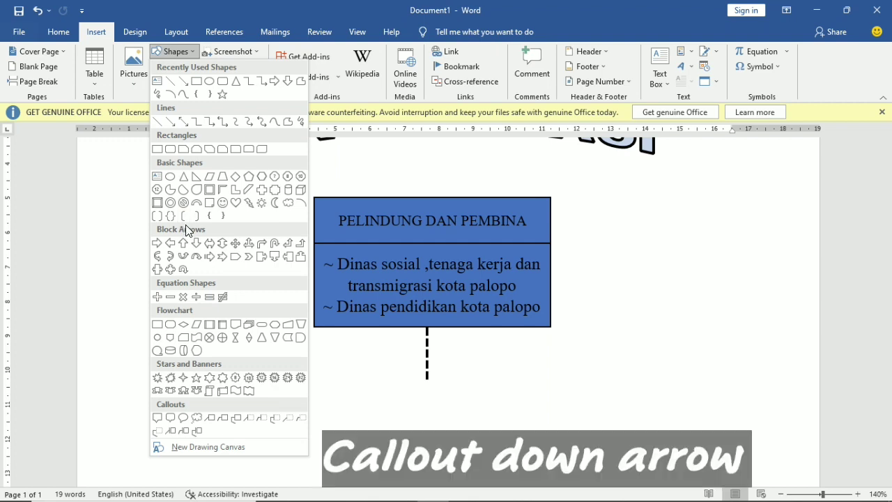
pyautogui.click(276, 262)
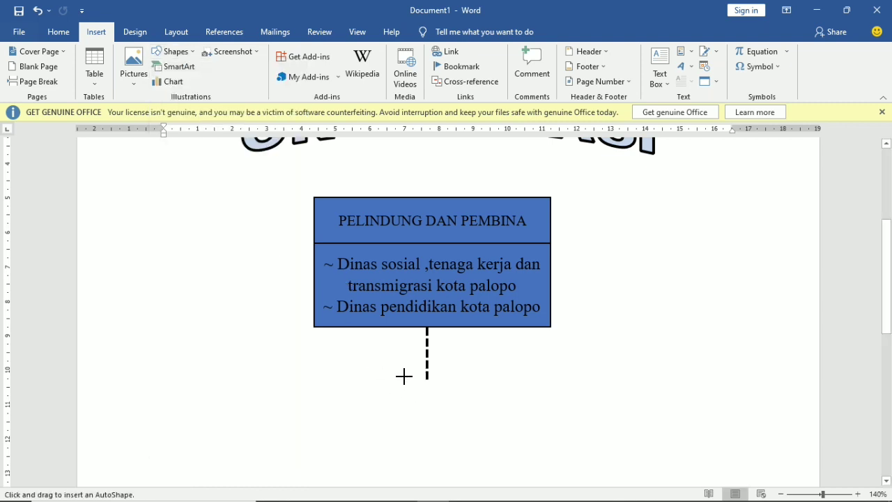
pyautogui.moveTo(408, 374); pyautogui.dragTo(500, 458)
# - Resize the callout to 4,32 × 2,07 cm and centre it under the dashed line
pyautogui.moveTo(496, 406)
pyautogui.mouseDown()
pyautogui.moveTo(468, 412)
pyautogui.moveTo(512, 422)
pyautogui.mouseUp()
pyautogui.moveTo(381, 421); pyautogui.dragTo(362, 422)
pyautogui.moveTo(428, 442); pyautogui.dragTo(428, 427)
pyautogui.moveTo(437, 463); pyautogui.dragTo(433, 454)
pyautogui.moveTo(474, 407); pyautogui.dragTo(464, 404)
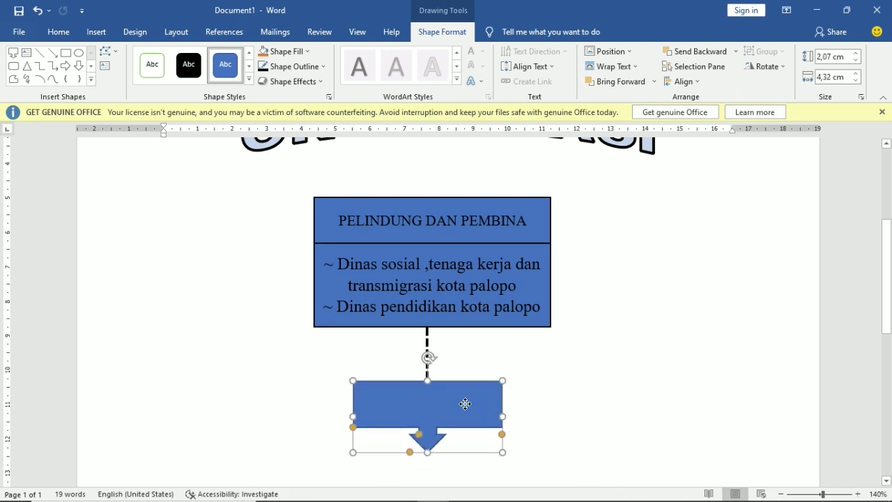
pyautogui.click(550, 414)
pyautogui.scroll(3, 550, 414)
pyautogui.scroll(-3, 453, 395)
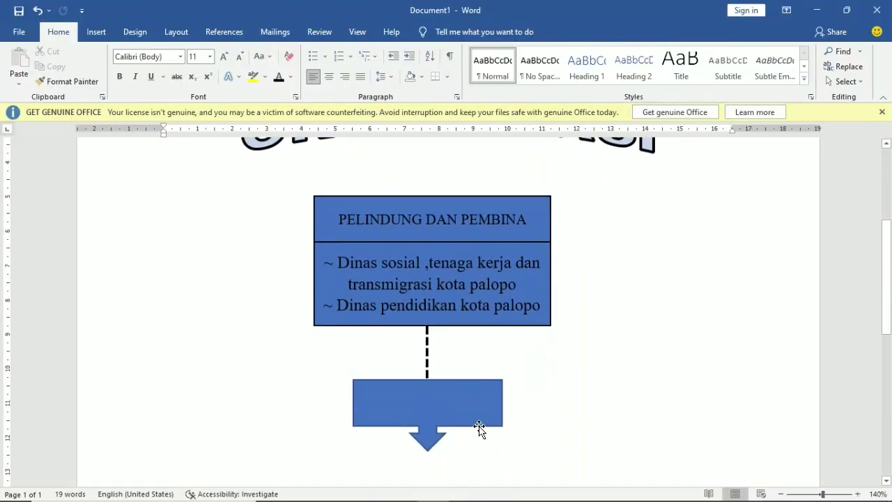
# - Nudge the blue callout up slightly toward the connector
pyautogui.click(457, 399)
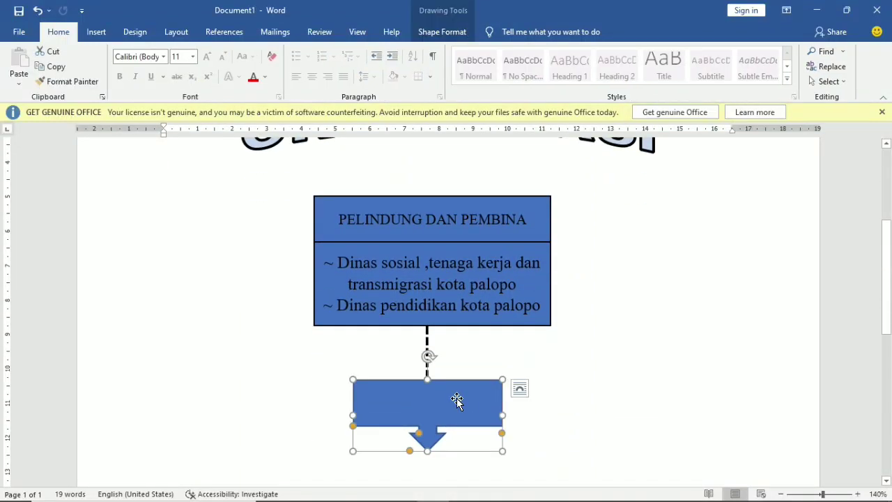
pyautogui.press('Up')
pyautogui.press('Up')
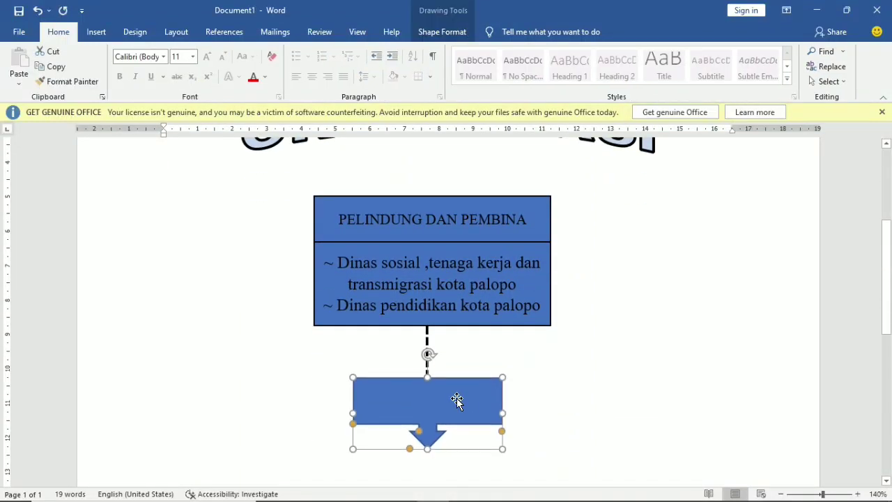
pyautogui.click(571, 389)
pyautogui.scroll(-3, 571, 389)
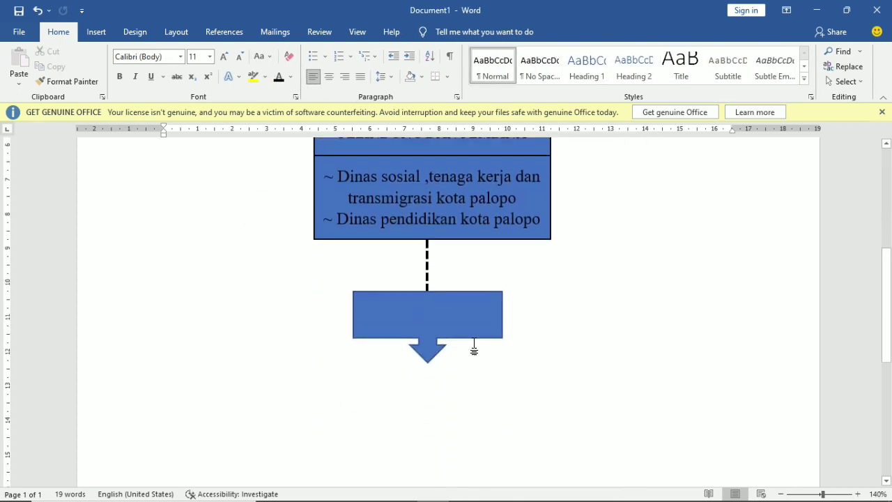
# - Add the text DIREKTUR inside the callout and select it
pyautogui.click(446, 312)
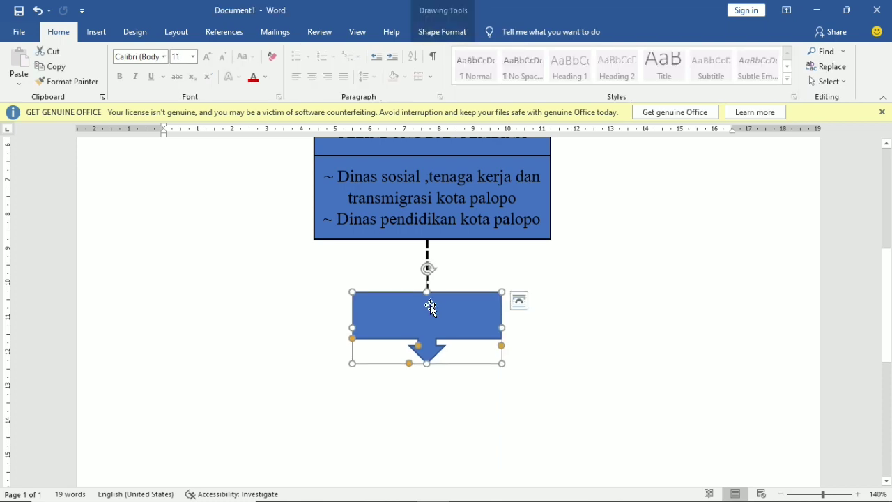
pyautogui.rightClick(437, 318)
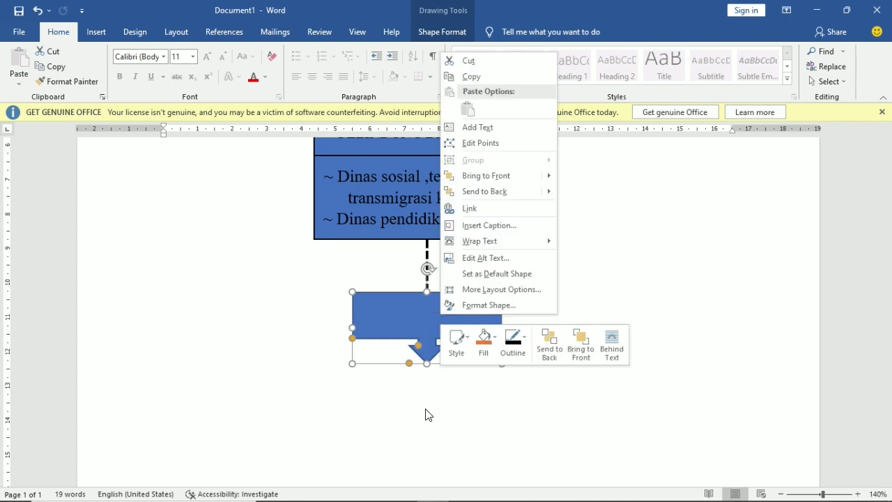
pyautogui.click(500, 129)
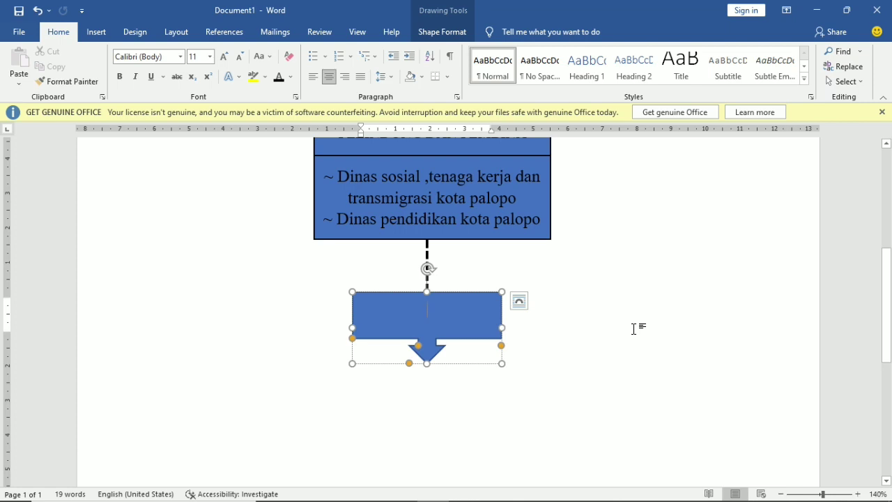
pyautogui.write('DIRW')
pyautogui.press('BackSpace')
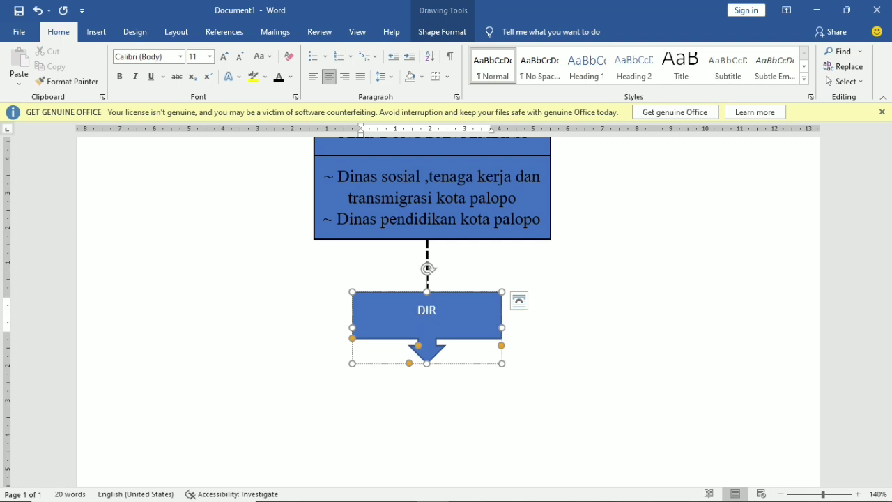
pyautogui.write('EKTUR')
pyautogui.hotkey('shift', 'Left')
pyautogui.hotkey('shift', 'Left')
pyautogui.hotkey('shift', 'Left')
pyautogui.hotkey('shift', 'Left')
pyautogui.hotkey('shift', 'Left')
pyautogui.hotkey('shift', 'Left')
pyautogui.hotkey('shift', 'Left')
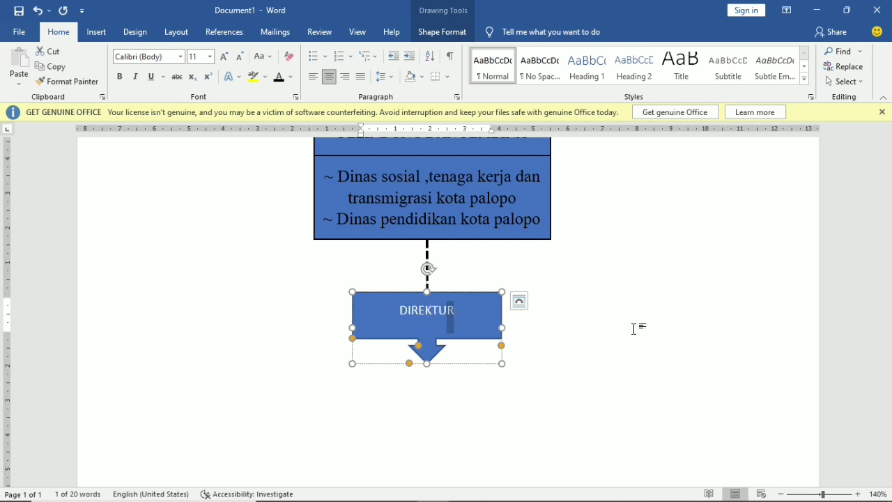
pyautogui.hotkey('shift', 'Left')
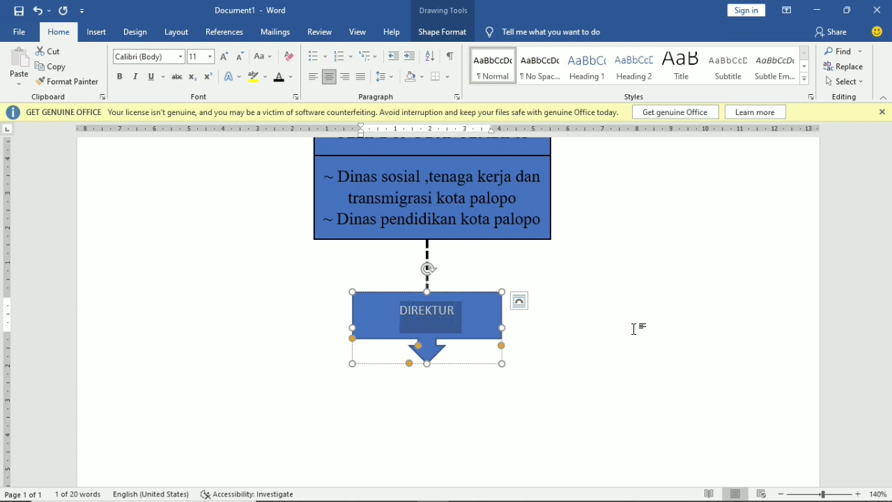
# - Remove the space after DIREKTUR and make it underlined dark red
pyautogui.click(392, 77)
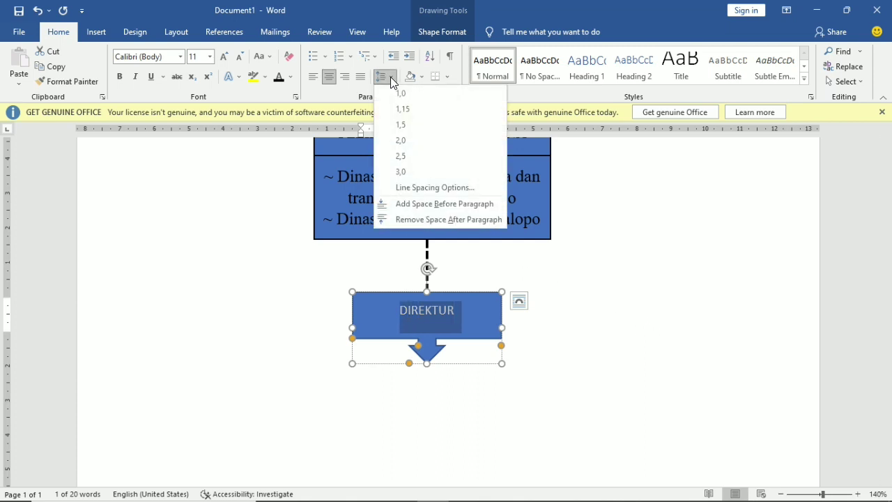
pyautogui.click(438, 222)
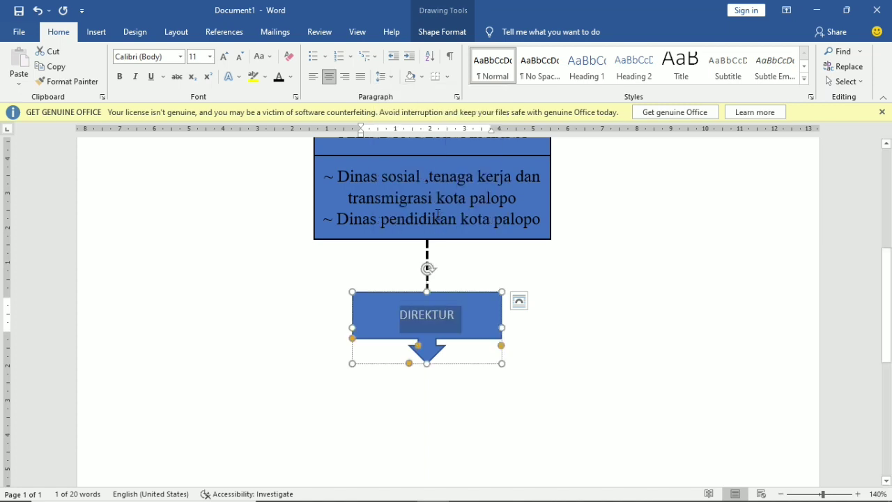
pyautogui.click(149, 83)
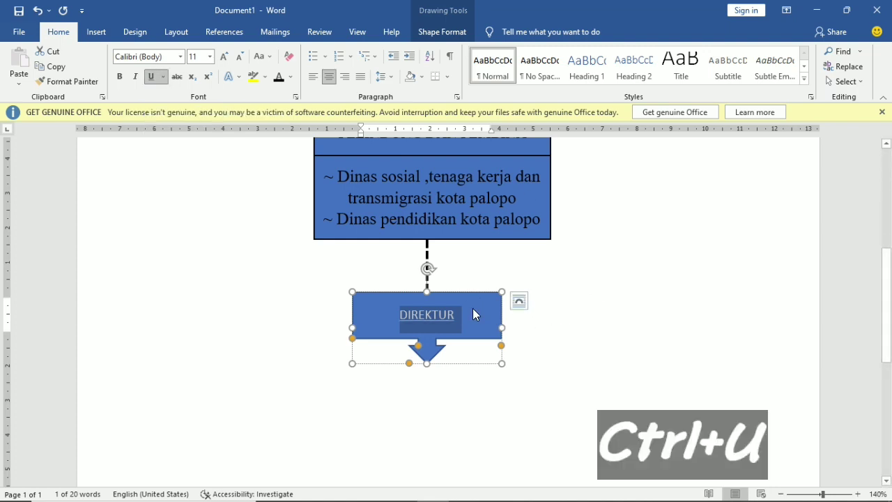
pyautogui.click(293, 78)
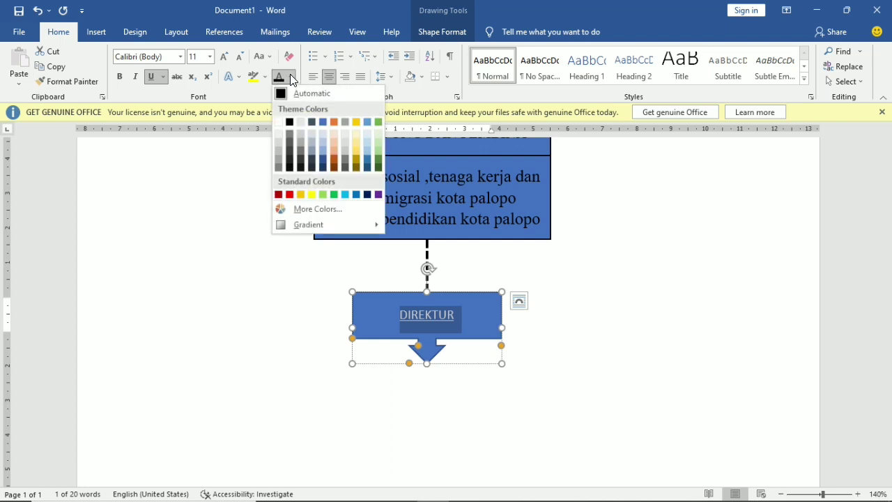
pyautogui.click(280, 194)
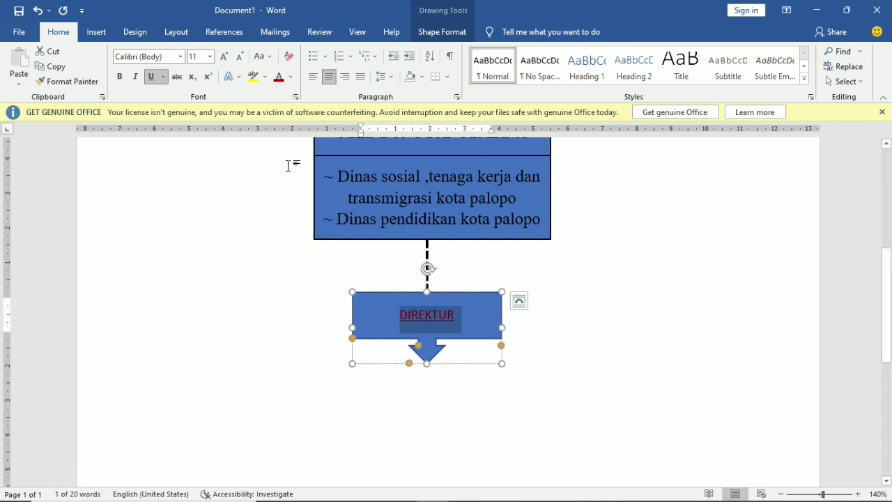
# - Fill the DIREKTUR callout shape with yellow-orange
pyautogui.click(480, 303)
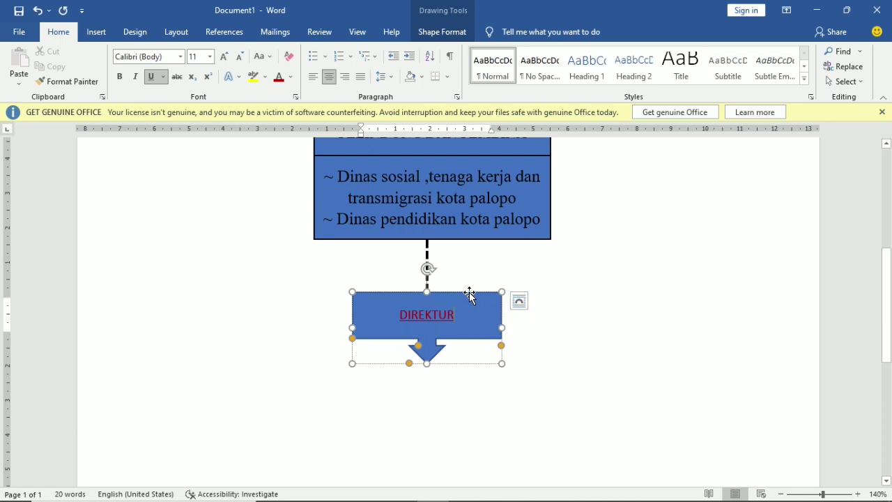
pyautogui.click(470, 293)
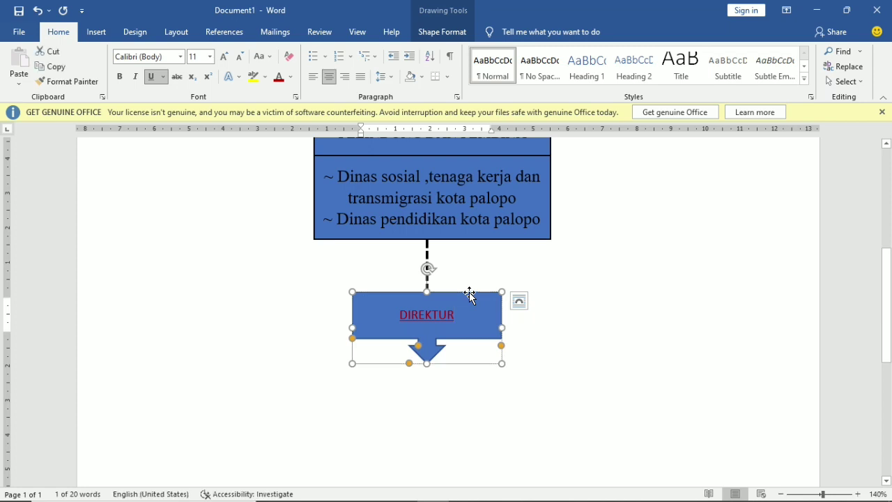
pyautogui.click(435, 32)
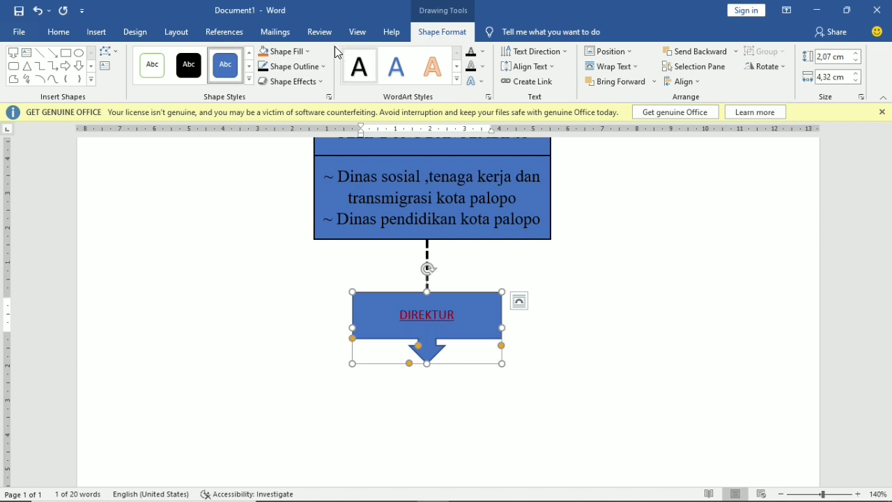
pyautogui.click(311, 52)
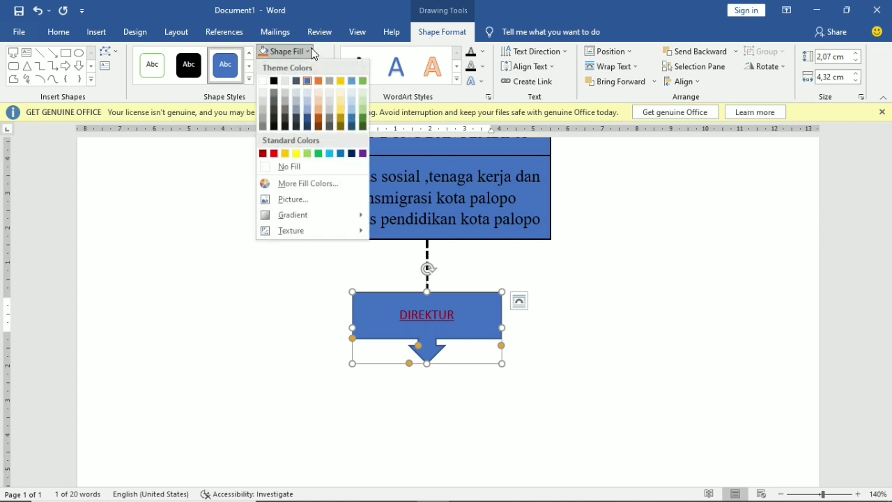
pyautogui.click(285, 154)
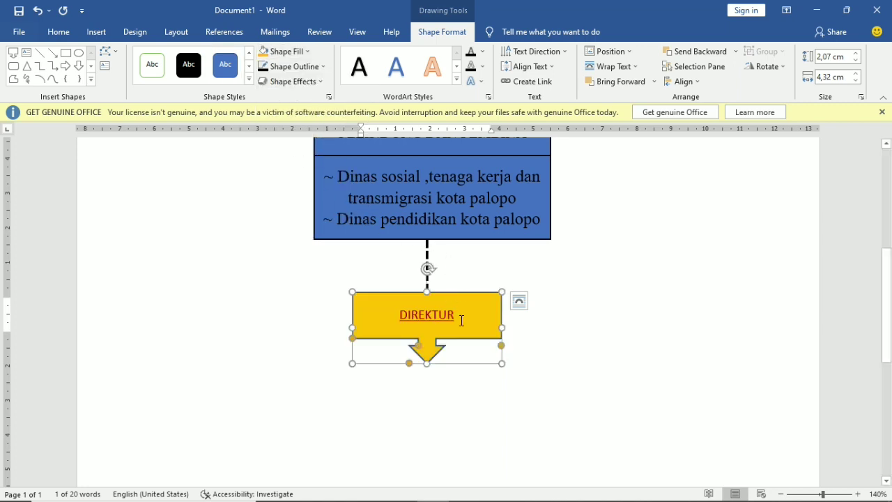
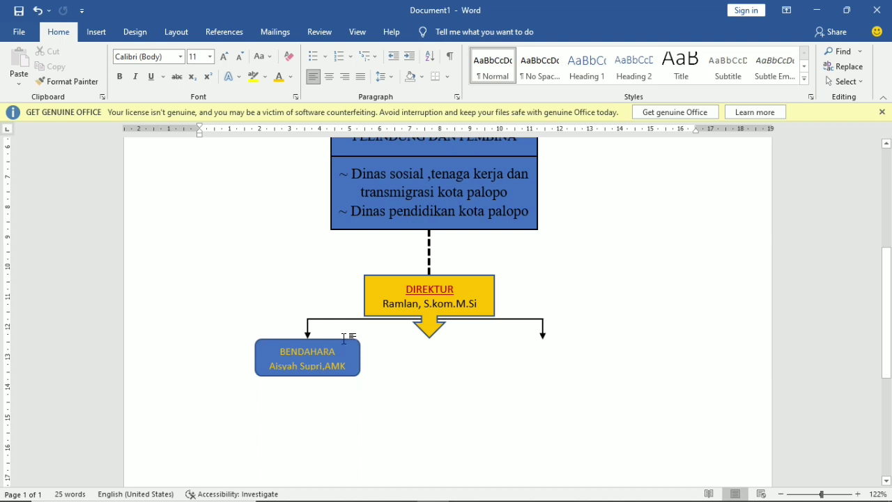
# - Select the finished BENDAHARA box with the treasurer's name
pyautogui.click(339, 339)
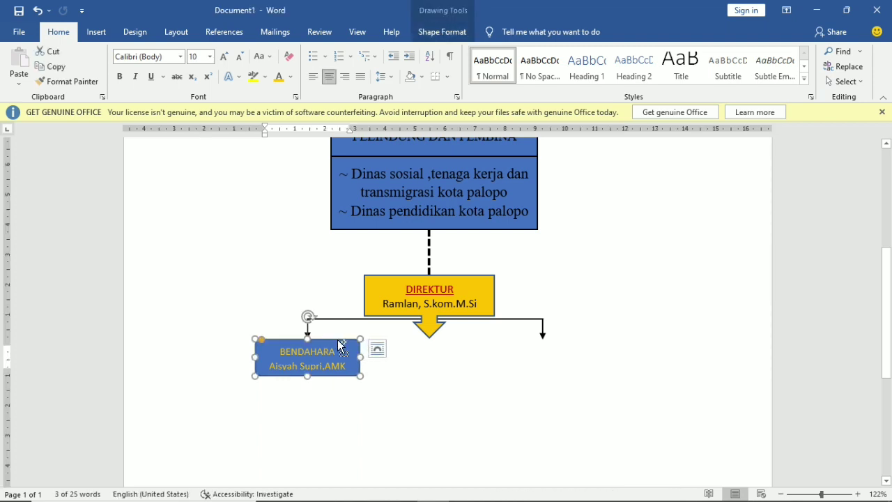
# - Duplicate the BENDAHARA box twice and place the copies under the middle and right arrows
pyautogui.hotkey('ctrl', 'd')
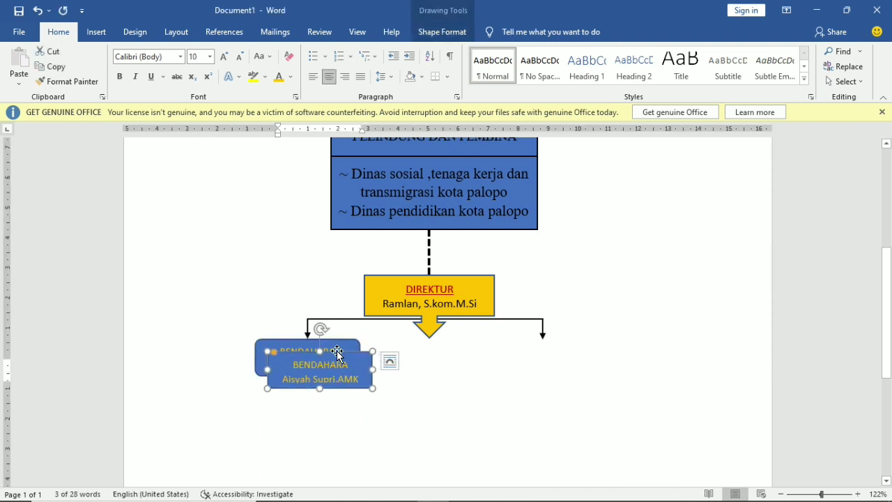
pyautogui.moveTo(338, 354); pyautogui.dragTo(448, 339)
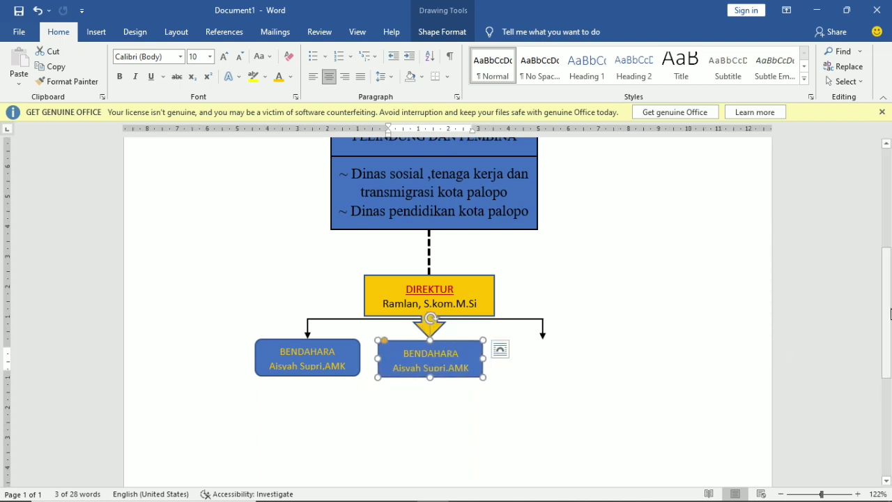
pyautogui.click(551, 374)
pyautogui.scroll(3, 551, 375)
pyautogui.scroll(-5, 548, 378)
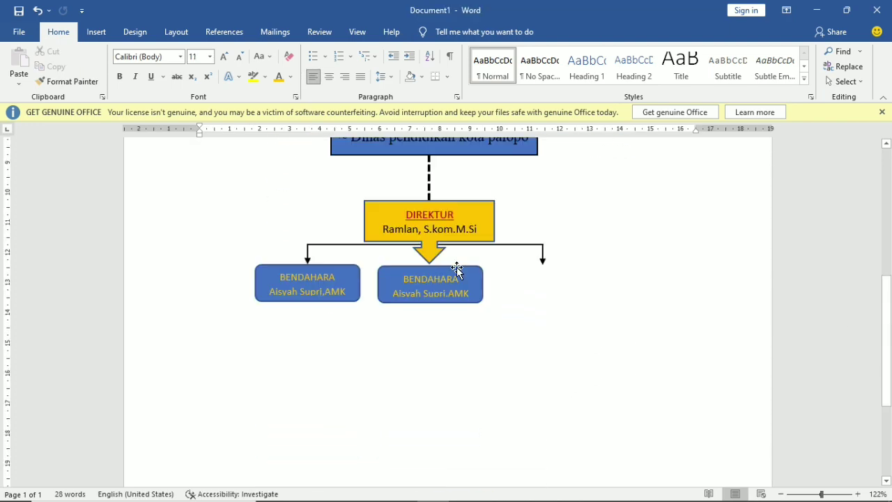
pyautogui.click(456, 269)
pyautogui.hotkey('ctrl', 'd')
pyautogui.moveTo(468, 278); pyautogui.dragTo(570, 263)
pyautogui.moveTo(447, 266); pyautogui.dragTo(447, 265)
pyautogui.click(572, 265)
pyautogui.click(528, 348)
pyautogui.scroll(1, 529, 349)
# - Remove extra paragraph spacing in the left box and make its BENDAHARA title underlined red
pyautogui.click(339, 315)
pyautogui.click(384, 77)
pyautogui.click(423, 219)
pyautogui.moveTo(307, 340); pyautogui.dragTo(307, 343)
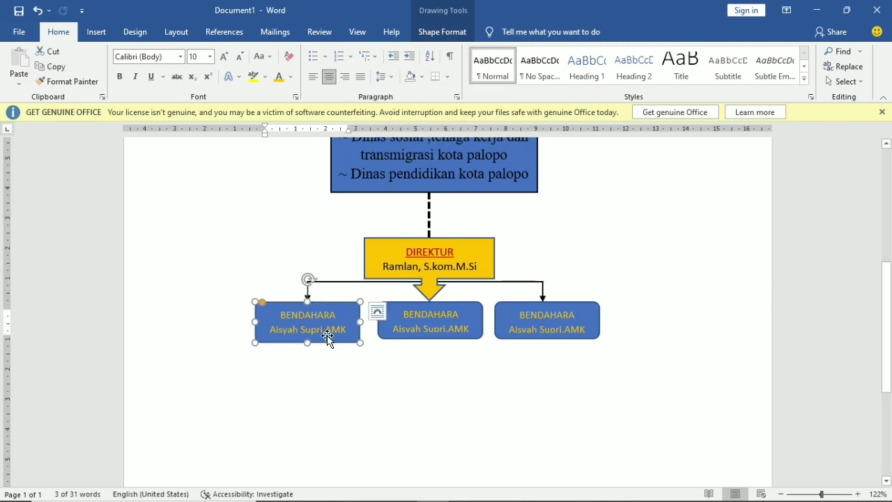
pyautogui.moveTo(338, 317); pyautogui.dragTo(280, 315)
pyautogui.click(291, 77)
pyautogui.click(288, 196)
pyautogui.click(150, 77)
# - Retitle the middle box SEKRETARIS, underlined in red
pyautogui.click(457, 313)
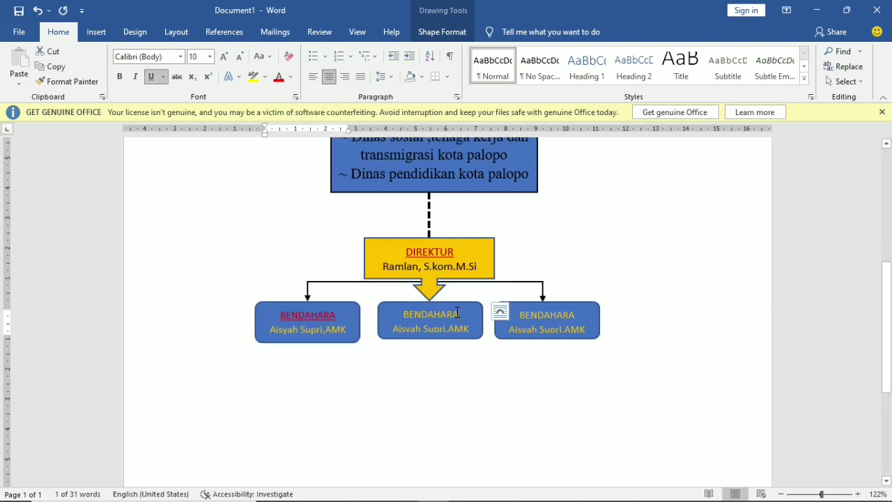
pyautogui.press('BackSpace')
pyautogui.press('BackSpace')
pyautogui.press('BackSpace')
pyautogui.press('BackSpace')
pyautogui.press('BackSpace')
pyautogui.press('BackSpace')
pyautogui.press('BackSpace')
pyautogui.press('BackSpace')
pyautogui.press('BackSpace')
pyautogui.write('SEKRETARIS')
pyautogui.moveTo(457, 315); pyautogui.dragTo(406, 315)
pyautogui.click(151, 76)
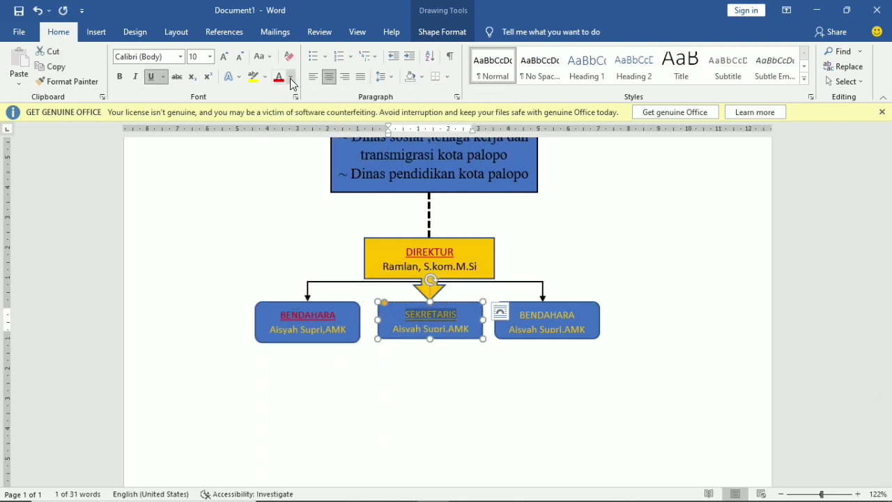
pyautogui.click(291, 78)
pyautogui.click(288, 196)
# - Enter the secretary's name in the SEKRETARIS box, remove space after, and stretch it taller
pyautogui.moveTo(465, 328); pyautogui.dragTo(400, 328)
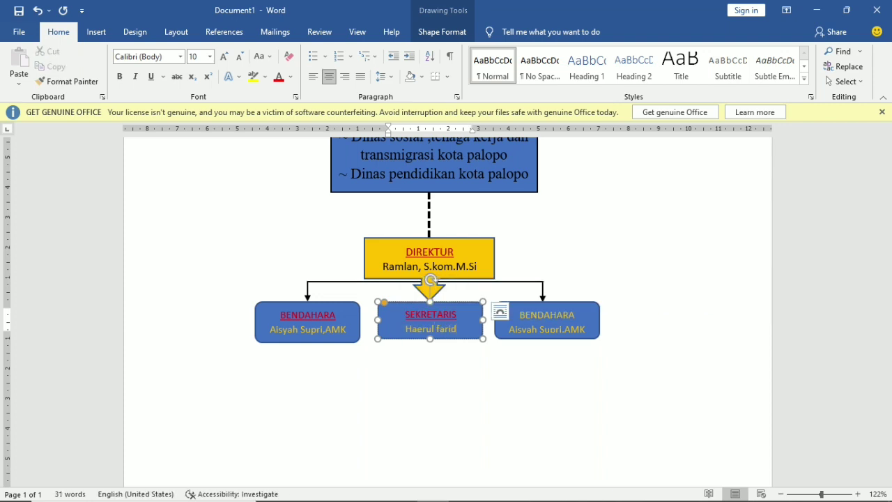
pyautogui.write(' S,sp')
pyautogui.click(384, 76)
pyautogui.click(424, 221)
pyautogui.moveTo(430, 339); pyautogui.dragTo(430, 343)
# - Replace the right box with a copy of SEKRETARIS under the right arrow
pyautogui.click(568, 339)
pyautogui.press('Delete')
pyautogui.click(474, 342)
pyautogui.hotkey('ctrl', 'd')
pyautogui.moveTo(455, 311); pyautogui.dragTo(561, 303)
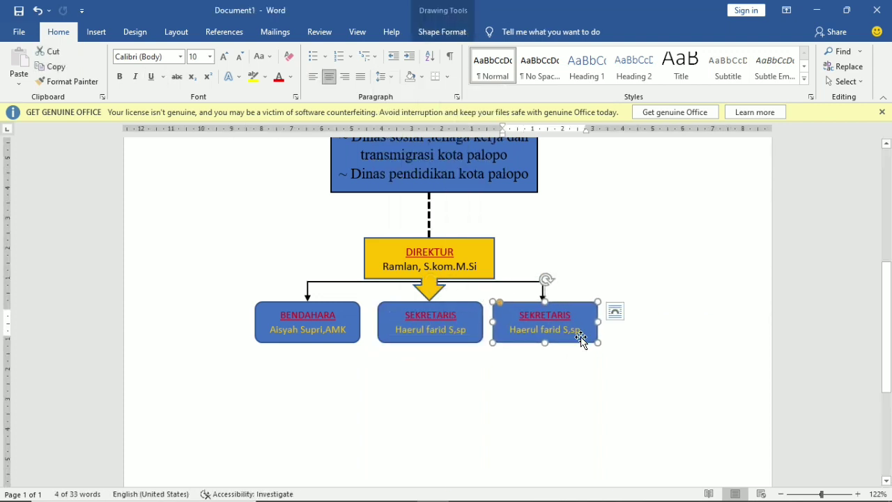
# - Retitle the right copy MARKETING and enter the marketing staff member's name
pyautogui.click(583, 334)
pyautogui.doubleClick(566, 314)
pyautogui.write('MARKETING')
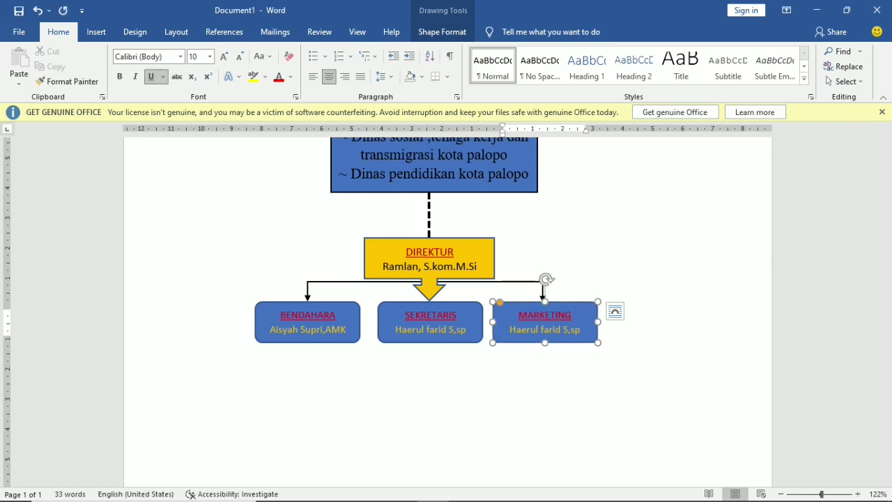
pyautogui.moveTo(580, 332); pyautogui.dragTo(497, 336)
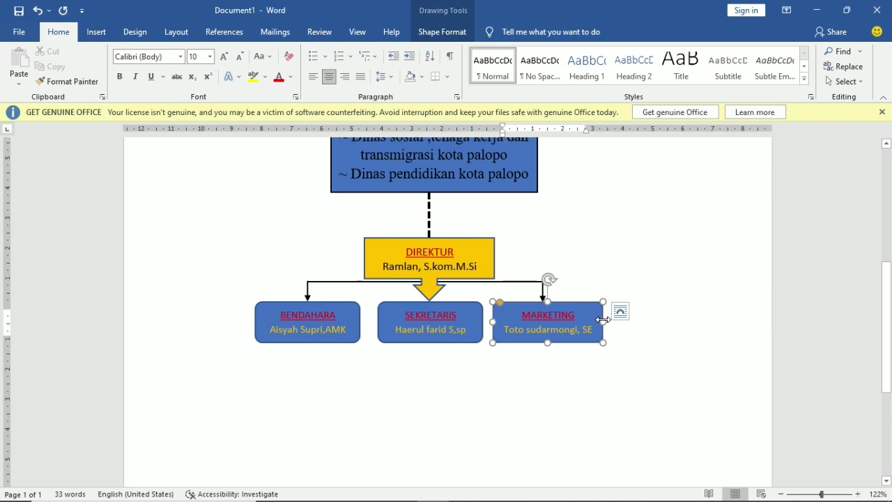
pyautogui.click(584, 395)
pyautogui.scroll(2, 584, 395)
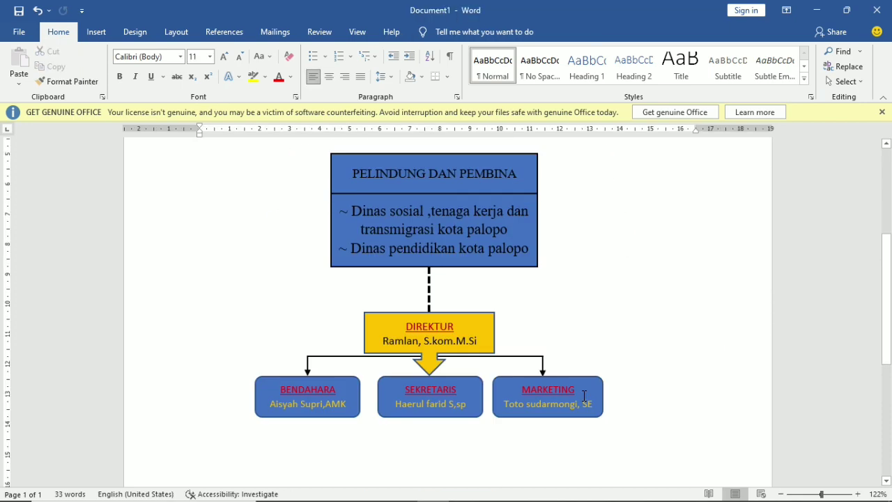
# - Fill the SEKRETARIS box green
pyautogui.click(450, 377)
pyautogui.click(460, 368)
pyautogui.scroll(1, 460, 368)
pyautogui.click(481, 430)
pyautogui.scroll(-2, 482, 430)
pyautogui.click(442, 33)
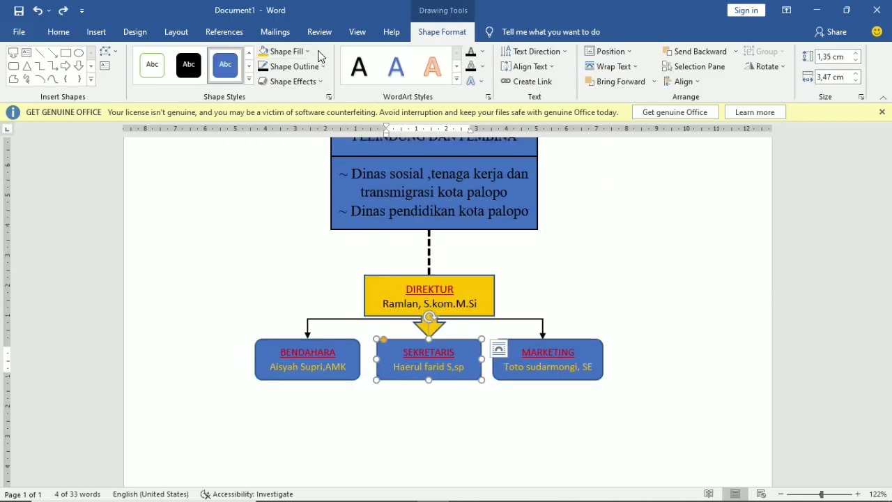
pyautogui.click(308, 52)
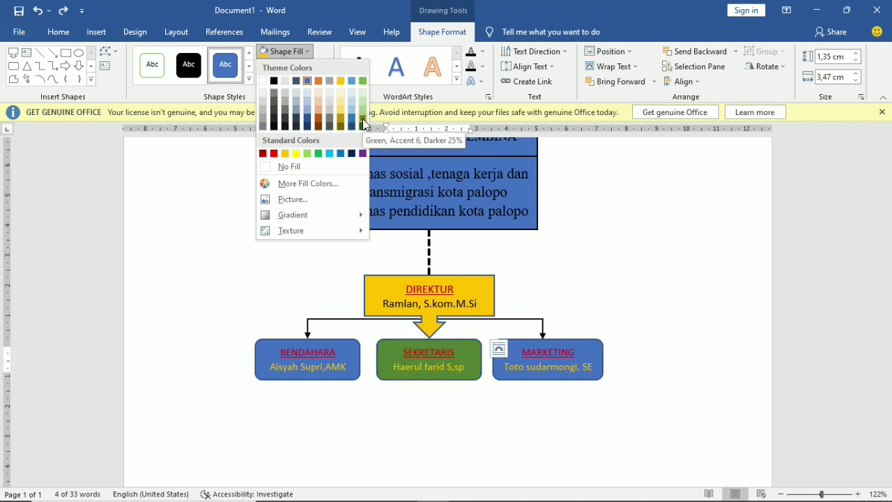
pyautogui.click(363, 118)
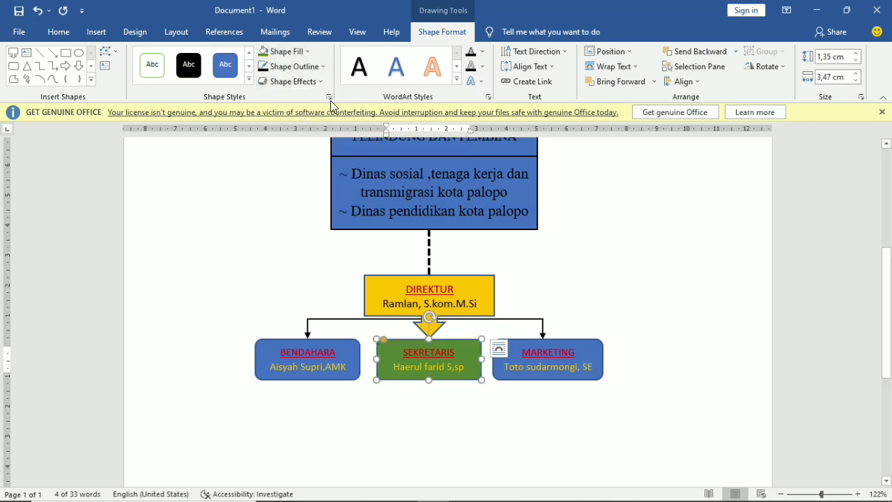
# - Give the SEKRETARIS box a black ½ pt outline
pyautogui.click(324, 65)
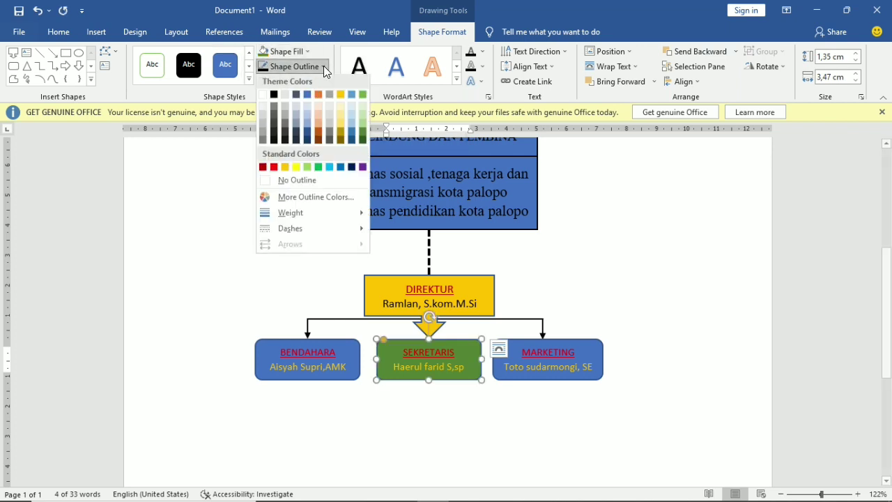
pyautogui.click(274, 96)
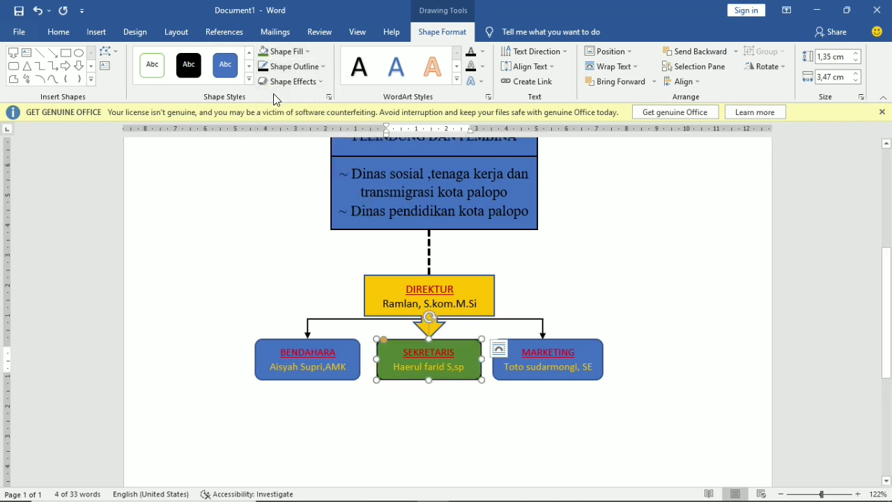
pyautogui.click(322, 65)
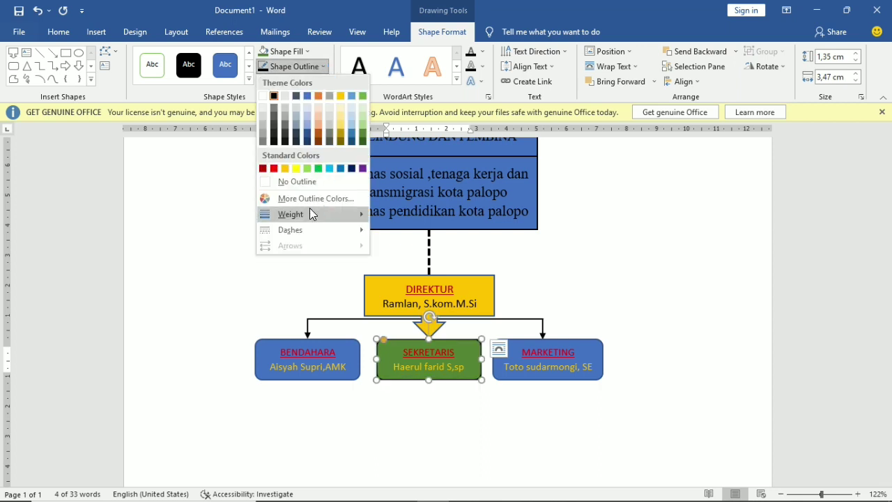
pyautogui.moveTo(307, 230)
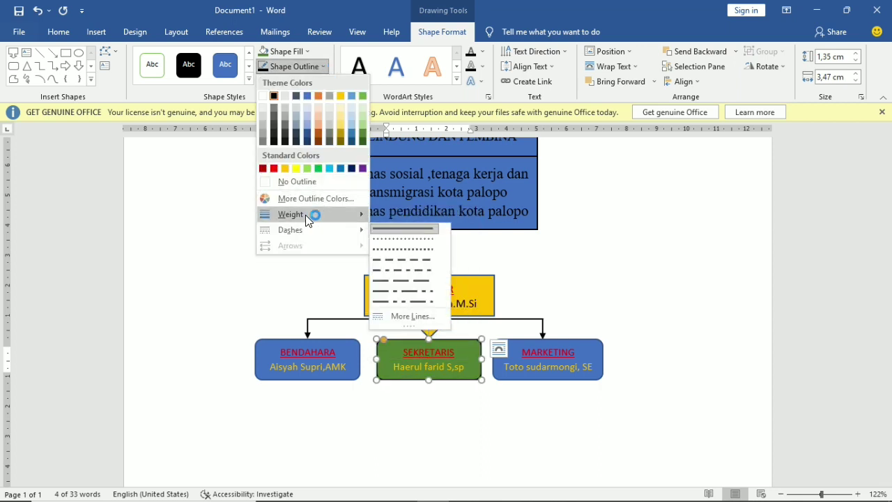
pyautogui.moveTo(305, 214)
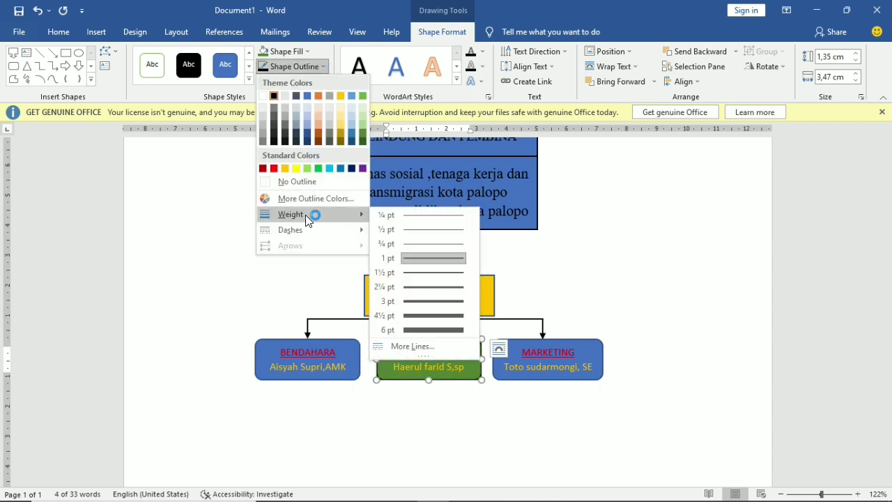
pyautogui.click(424, 225)
# - Give the BENDAHARA box a black outline with matching weight and a green fill
pyautogui.click(350, 343)
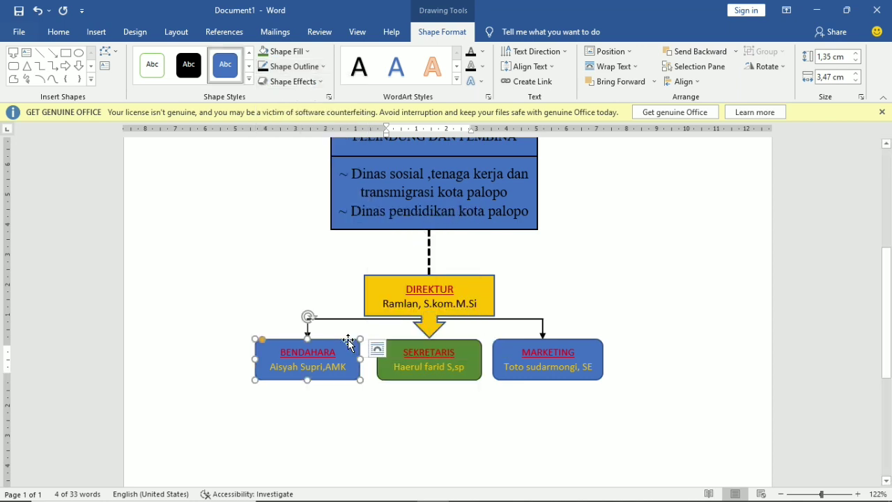
pyautogui.click(325, 69)
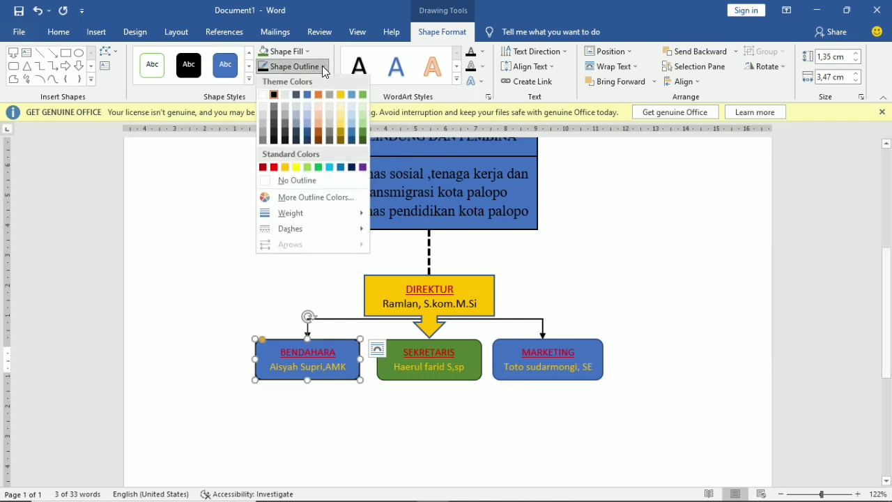
pyautogui.moveTo(315, 214)
pyautogui.click(418, 226)
pyautogui.click(288, 51)
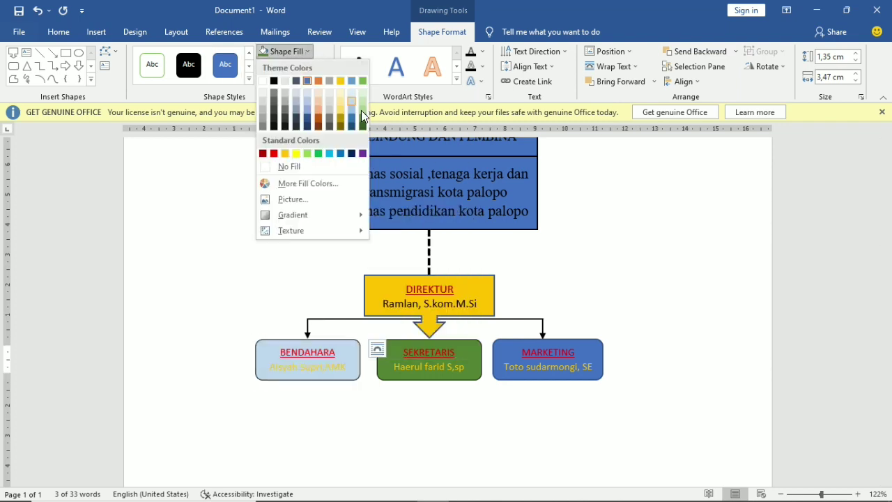
pyautogui.click(361, 116)
# - Fill the MARKETING box green with a matching black outline
pyautogui.click(589, 341)
pyautogui.click(288, 50)
pyautogui.click(362, 115)
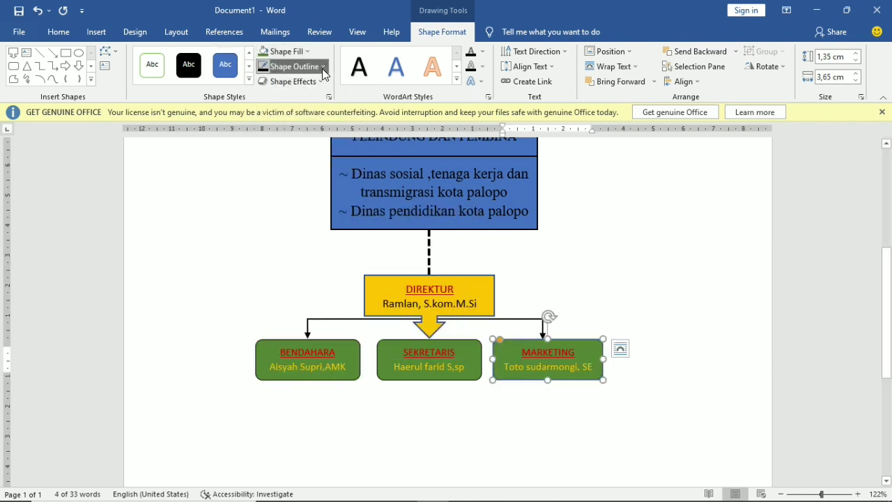
pyautogui.click(322, 68)
pyautogui.click(273, 95)
pyautogui.click(322, 68)
pyautogui.moveTo(312, 213)
pyautogui.click(418, 228)
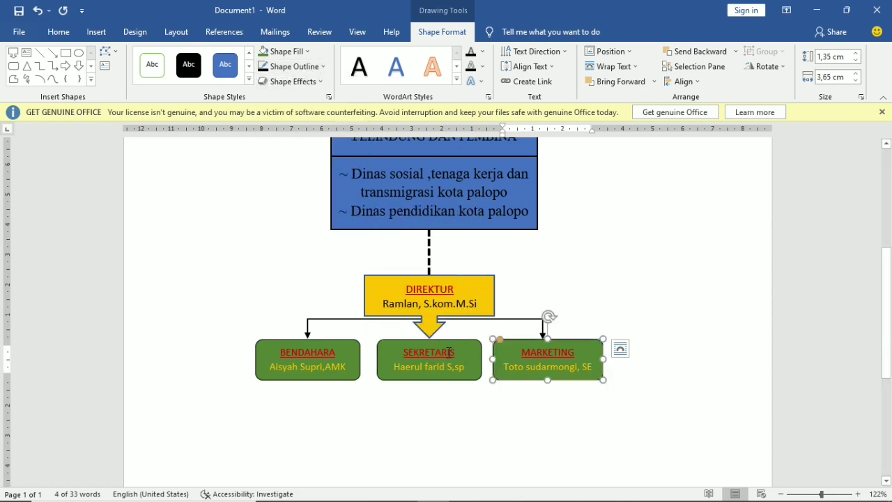
# - Review the three green staff boxes beneath DIREKTUR
pyautogui.click(465, 404)
pyautogui.scroll(-5, 466, 364)
pyautogui.click(467, 309)
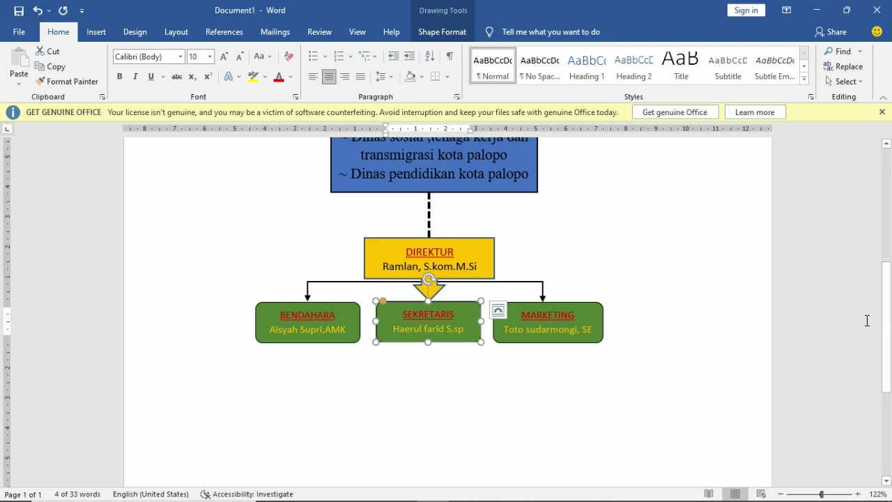
pyautogui.scroll(-1, 692, 349)
pyautogui.click(692, 350)
pyautogui.scroll(2, 662, 370)
pyautogui.scroll(-1, 708, 359)
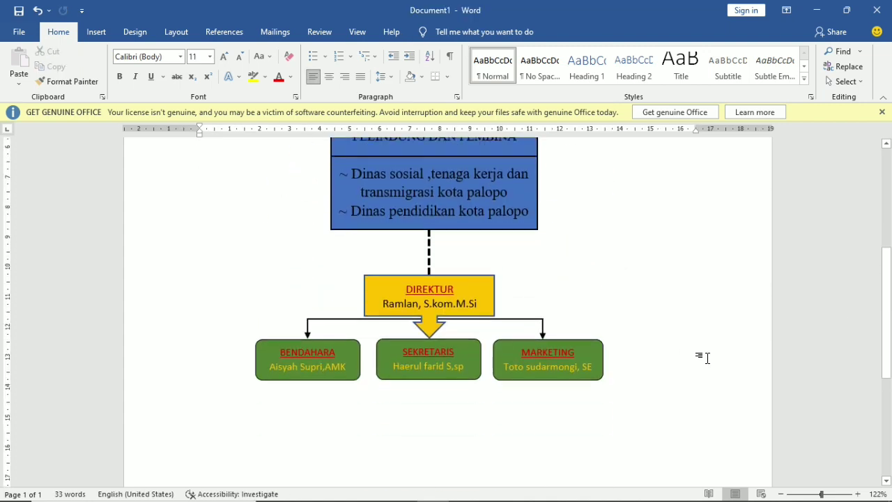
pyautogui.scroll(-1, 431, 421)
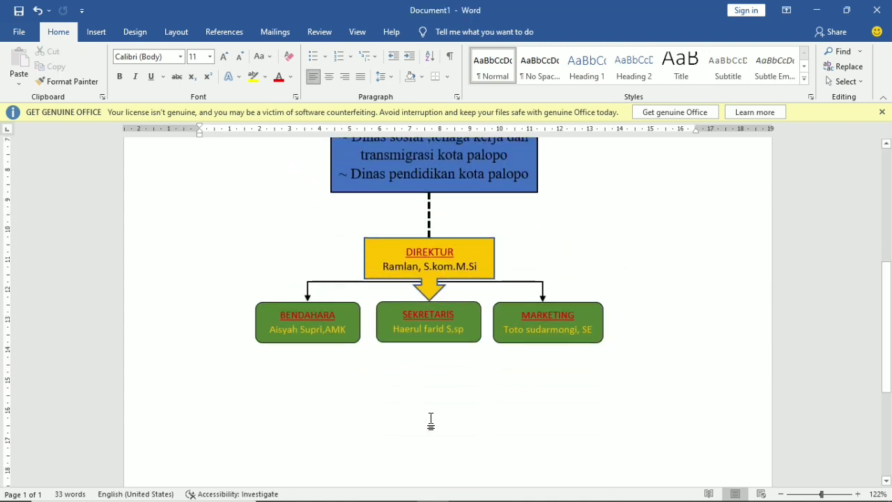
# - Copy the BENDAHARA box into a new lower row, retitling the left one BAG.ADMINISTRASI with a staff name
pyautogui.click(345, 340)
pyautogui.moveTo(344, 339)
pyautogui.mouseDown()
pyautogui.moveTo(342, 397)
pyautogui.moveTo(369, 384)
pyautogui.moveTo(487, 374)
pyautogui.moveTo(534, 381)
pyautogui.moveTo(559, 356)
pyautogui.mouseUp()
pyautogui.click(289, 375)
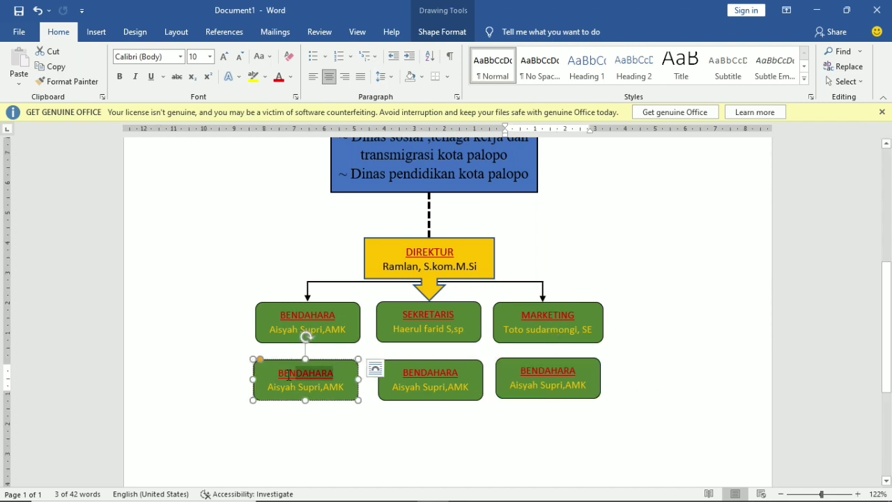
pyautogui.moveTo(289, 375); pyautogui.dragTo(276, 372)
pyautogui.write('BAG')
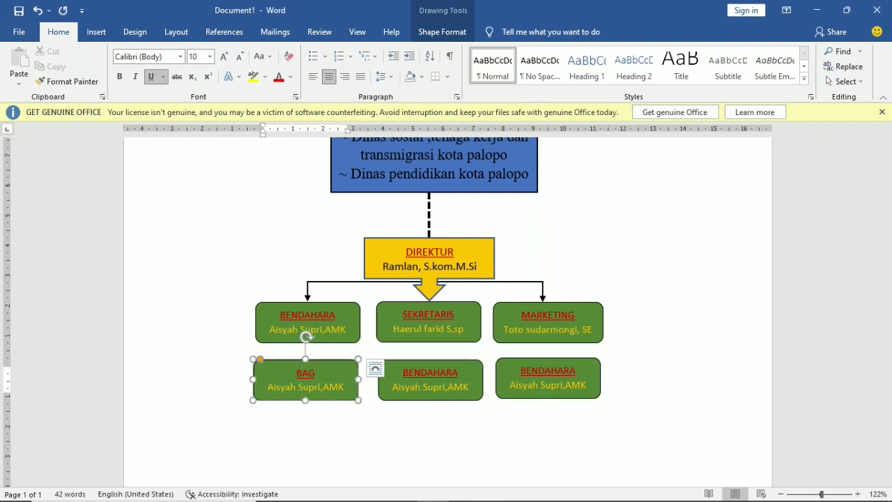
pyautogui.write('.ADMINISTRASI')
pyautogui.moveTo(348, 385); pyautogui.dragTo(282, 389)
pyautogui.write('A')
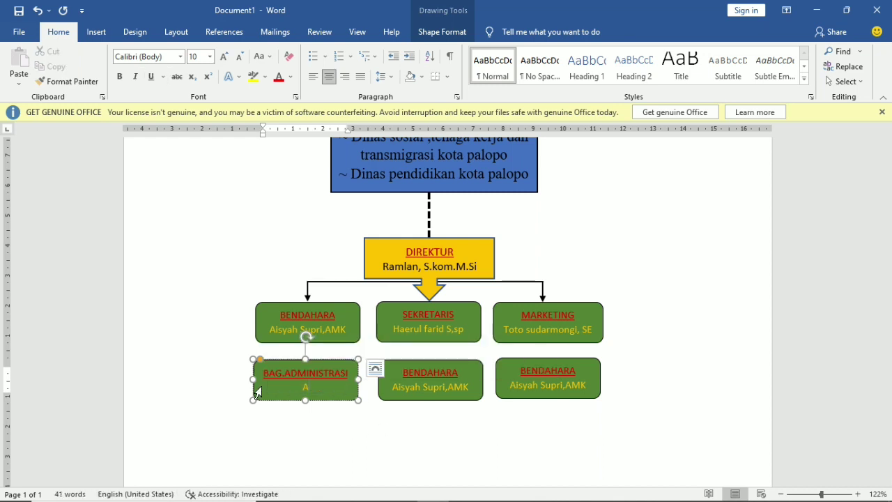
pyautogui.write('driana')
# - Retitle the other new boxes BAG.AKADEMIK and BAG.LAB/TEKNISI, each with its staff name
pyautogui.moveTo(479, 389); pyautogui.dragTo(399, 394)
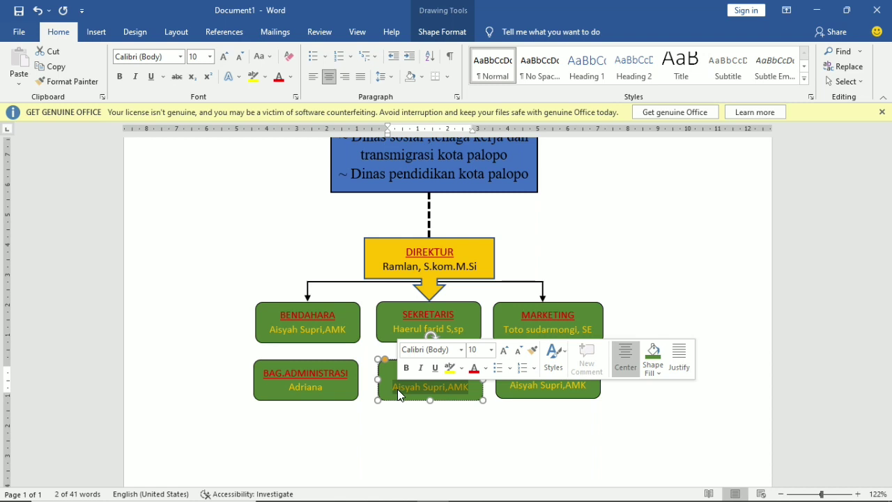
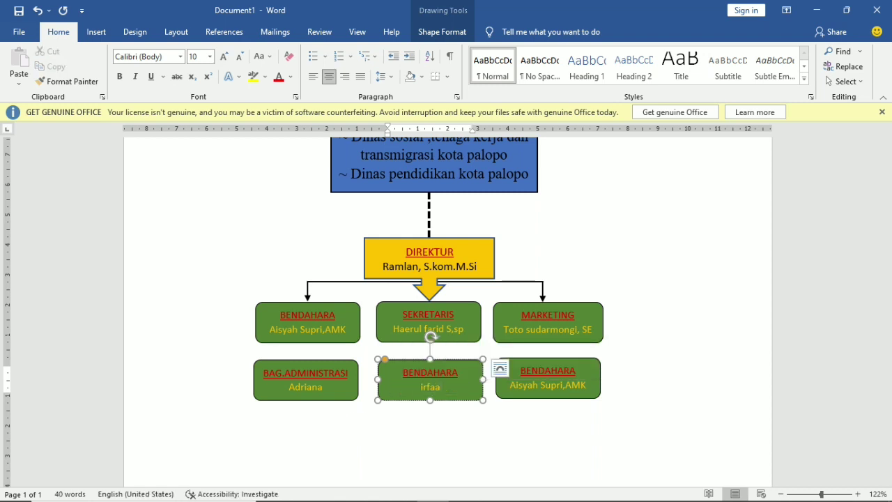
pyautogui.press('BackSpace')
pyautogui.doubleClick(391, 379)
pyautogui.write('B')
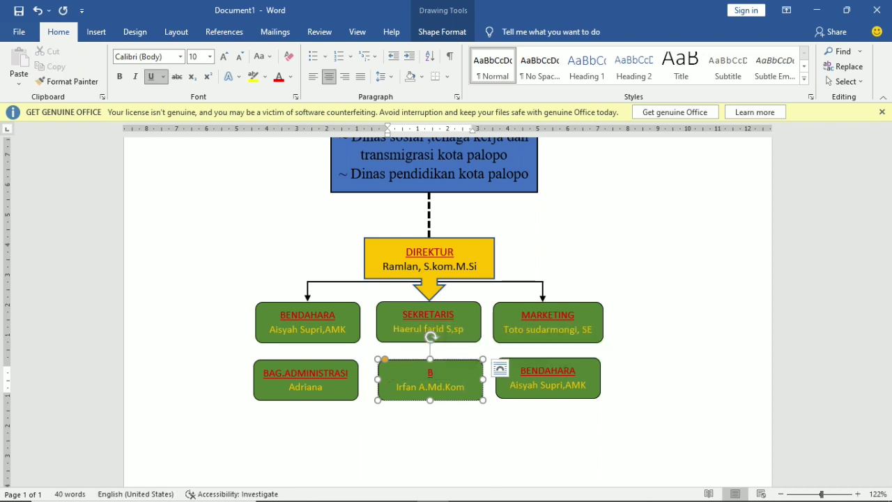
pyautogui.write('AG.AKADEMIK')
pyautogui.doubleClick(577, 371)
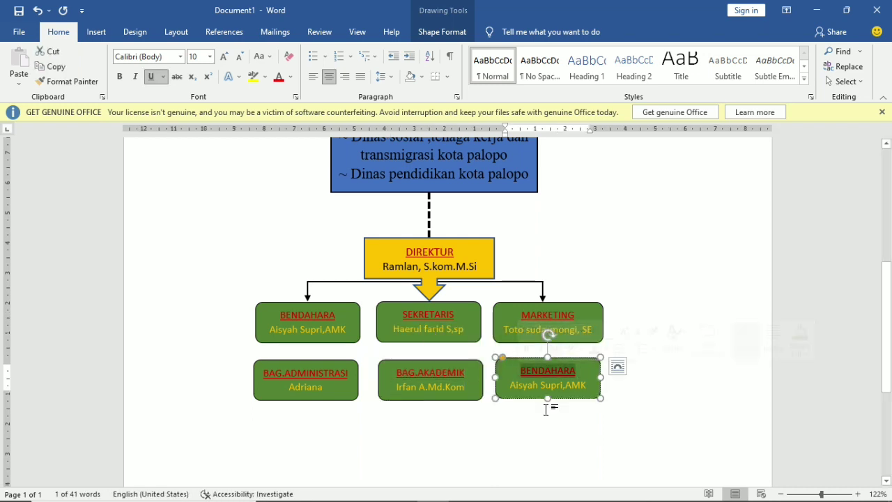
pyautogui.write('BAG.LAB/TEKNISI')
pyautogui.tripleClick(547, 385)
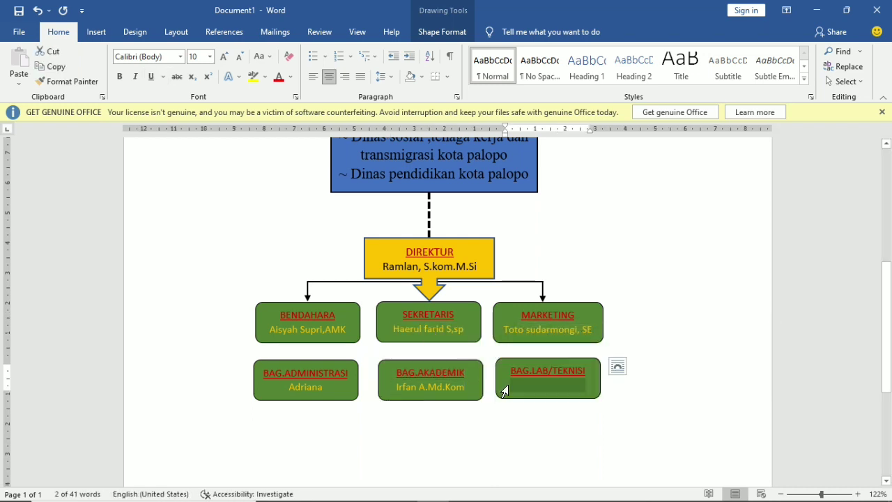
pyautogui.write('Satriawan')
# - Duplicate the down arrow for the new row and set the SEKRETARIS arrow Behind Text
pyautogui.click(306, 291)
pyautogui.hotkey('ctrl', 'd')
pyautogui.moveTo(319, 303); pyautogui.dragTo(549, 349)
pyautogui.hotkey('ctrl', 'd')
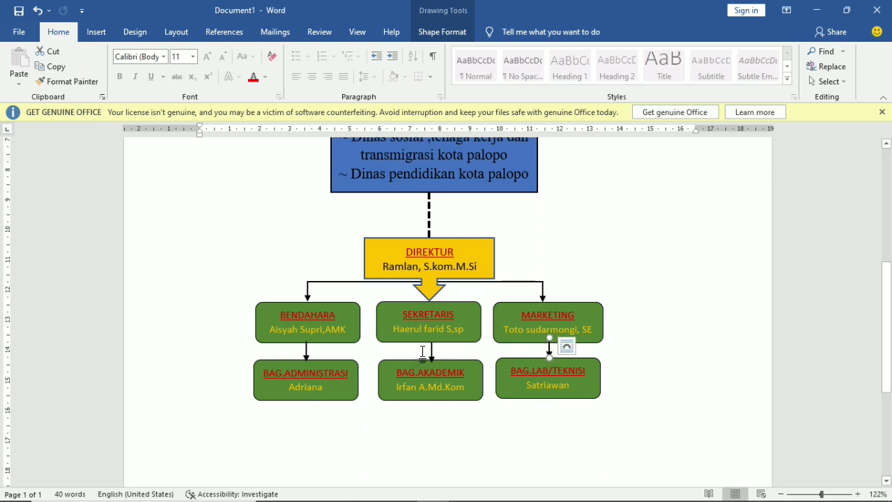
pyautogui.click(432, 352)
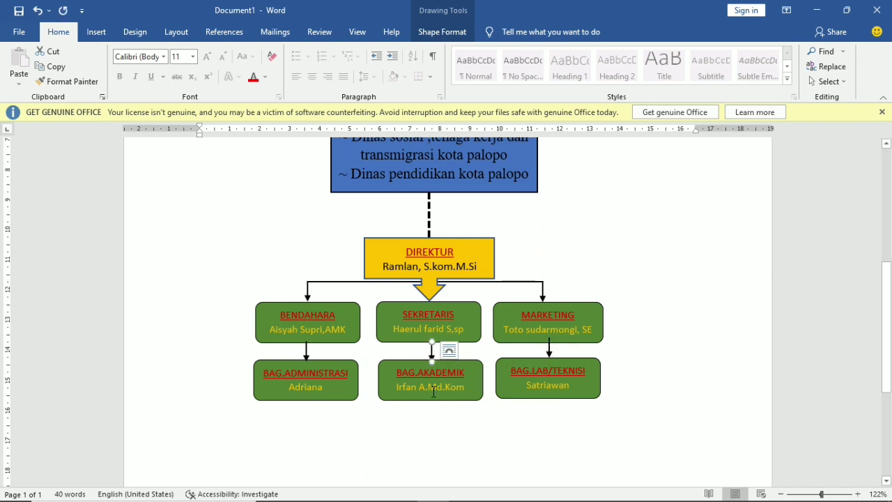
pyautogui.click(450, 352)
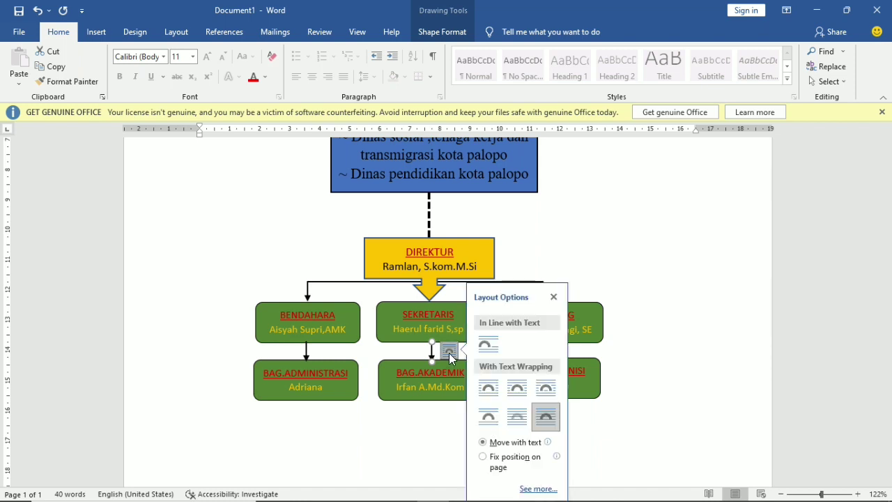
pyautogui.click(515, 421)
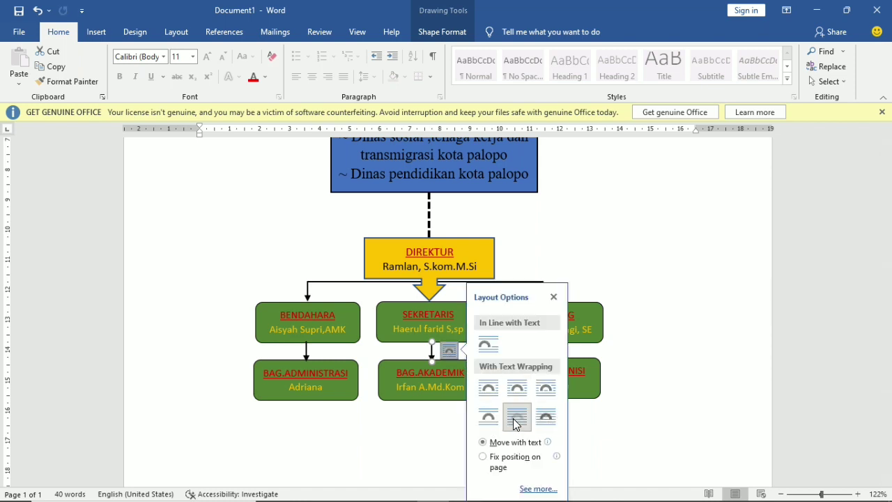
pyautogui.click(554, 297)
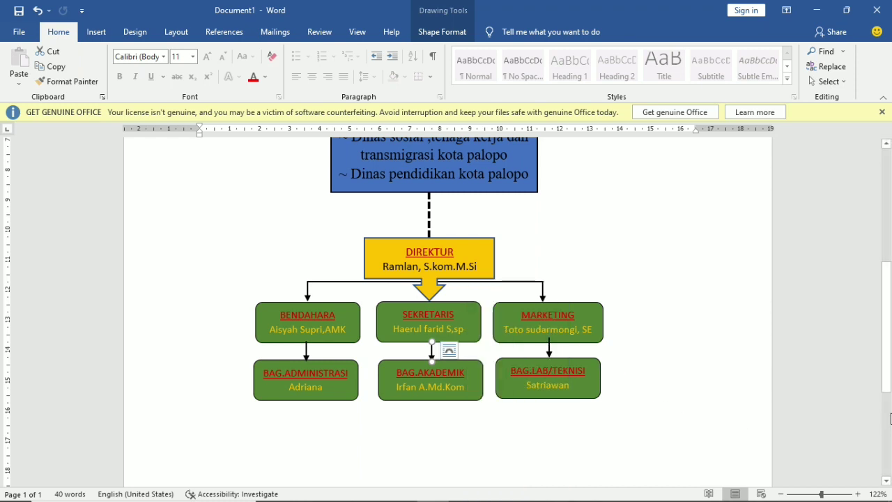
# - Set the MARKETING and BENDAHARA arrows to Behind Text as well
pyautogui.click(491, 280)
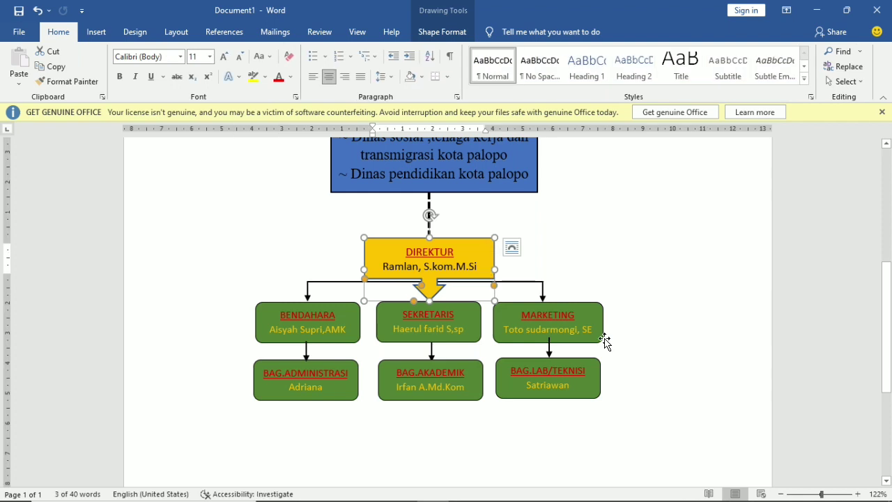
pyautogui.click(550, 347)
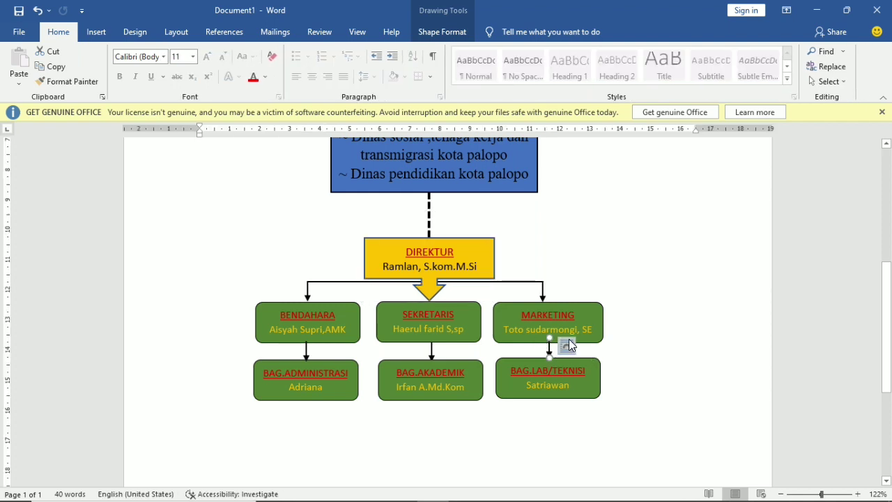
pyautogui.click(568, 347)
pyautogui.click(637, 418)
pyautogui.click(306, 350)
pyautogui.click(324, 351)
pyautogui.click(399, 420)
# - Duplicate the BAG.ADMINISTRASI box directly beneath itself
pyautogui.scroll(-3, 444, 436)
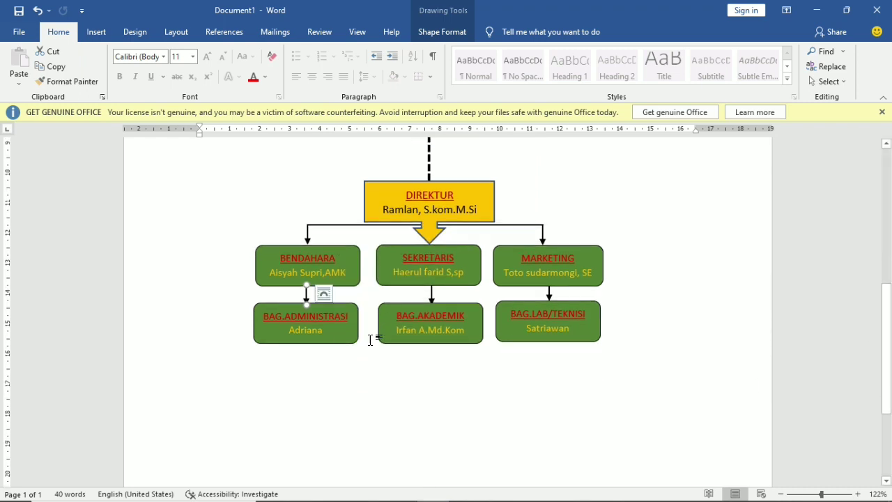
pyautogui.click(340, 343)
pyautogui.hotkey('ctrl', 'd')
pyautogui.moveTo(332, 315); pyautogui.dragTo(316, 359)
# - Place a copy of the small down arrow between the two BAG.ADMINISTRASI boxes
pyautogui.click(306, 295)
pyautogui.hotkey('ctrl', 'd')
pyautogui.moveTo(318, 306); pyautogui.dragTo(323, 325)
pyautogui.hotkey('ctrl', 'z')
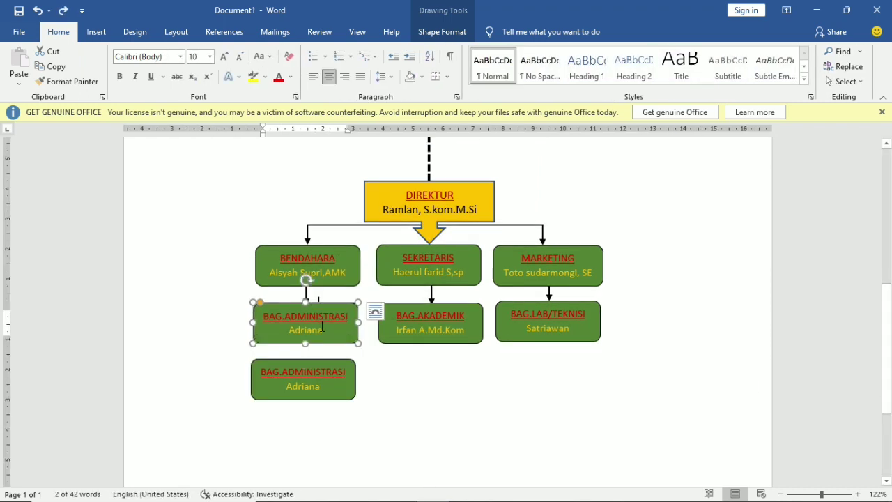
pyautogui.hotkey('ctrl', 'z')
pyautogui.hotkey('ctrl', 'd')
pyautogui.moveTo(317, 243); pyautogui.dragTo(302, 347)
# - Check the new connecting arrow's wrapping and the arrows around BENDAHARA
pyautogui.click(321, 360)
pyautogui.click(330, 342)
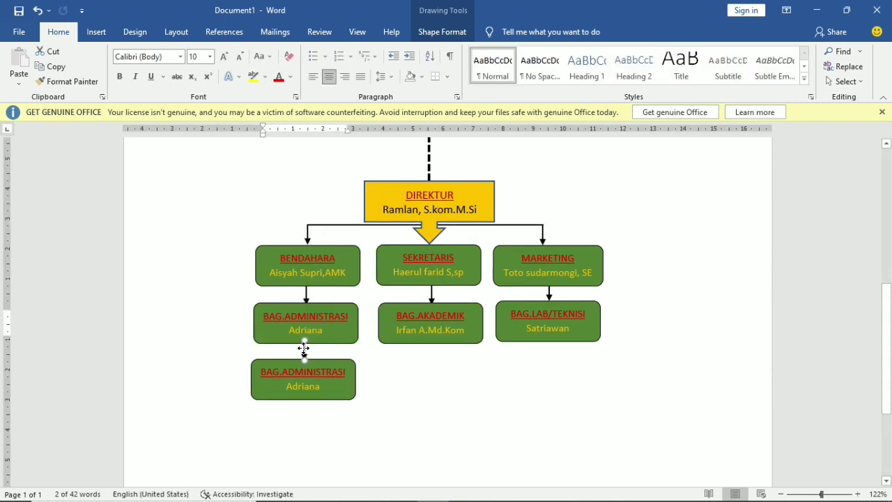
pyautogui.click(323, 351)
pyautogui.click(427, 298)
pyautogui.click(543, 246)
pyautogui.click(306, 294)
pyautogui.click(308, 235)
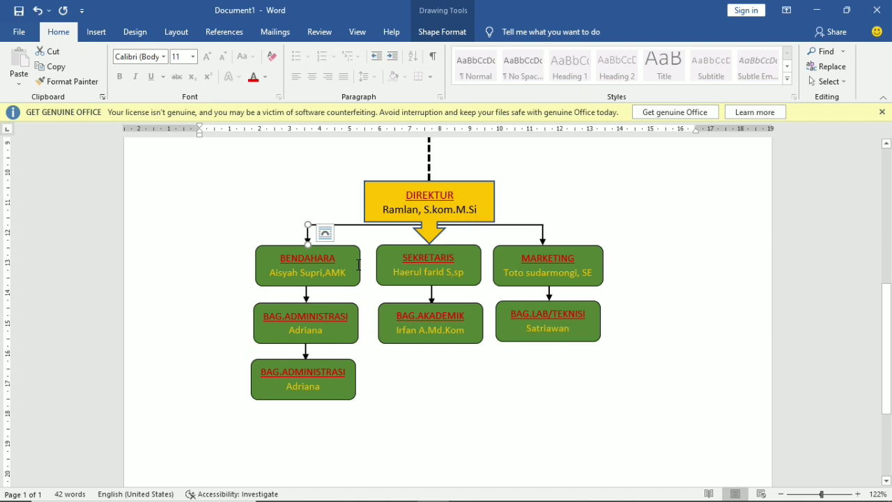
pyautogui.click(325, 233)
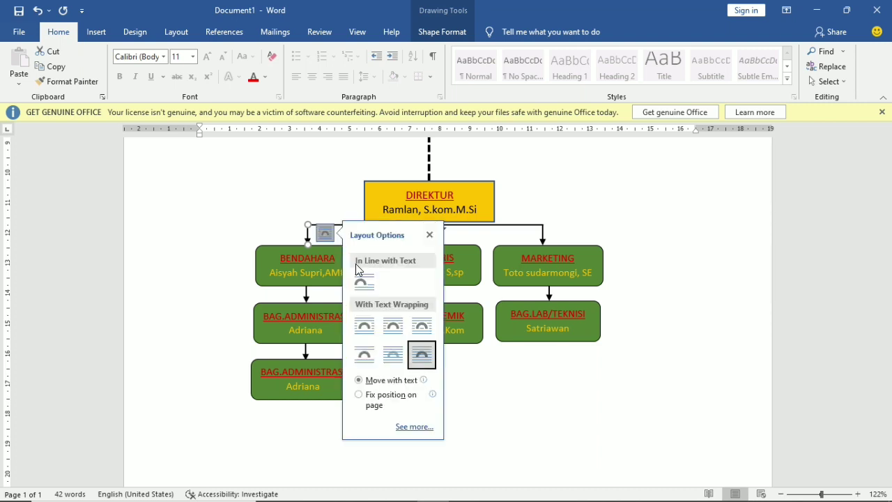
pyautogui.click(310, 235)
pyautogui.hotkey('ctrl', 'd')
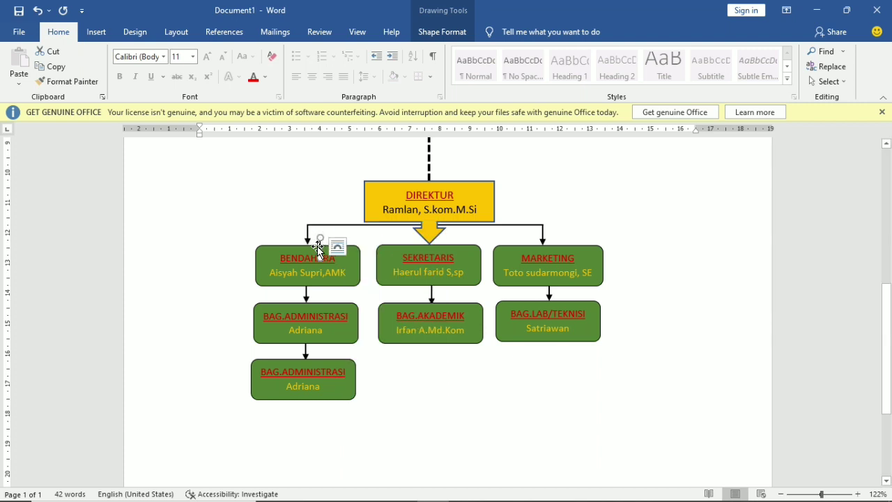
pyautogui.moveTo(318, 249); pyautogui.dragTo(433, 352)
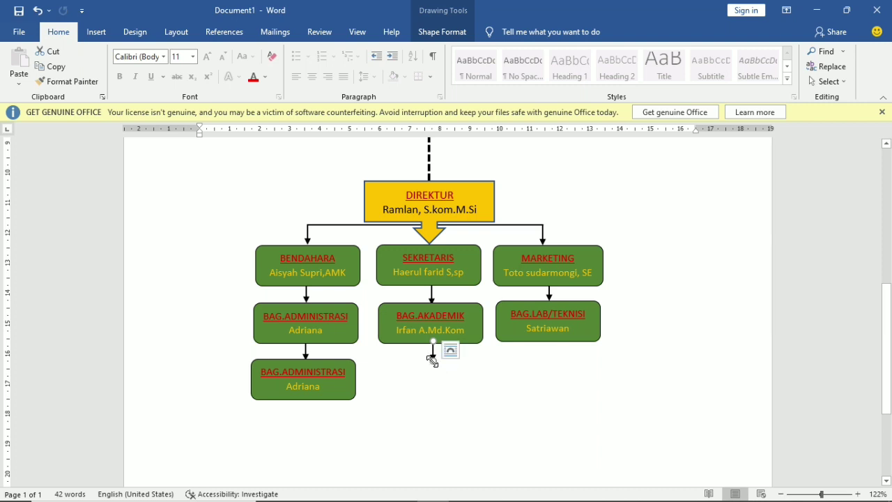
pyautogui.moveTo(432, 359)
pyautogui.mouseDown()
pyautogui.moveTo(432, 371)
pyautogui.moveTo(433, 358)
pyautogui.mouseUp()
pyautogui.moveTo(433, 357); pyautogui.dragTo(432, 375)
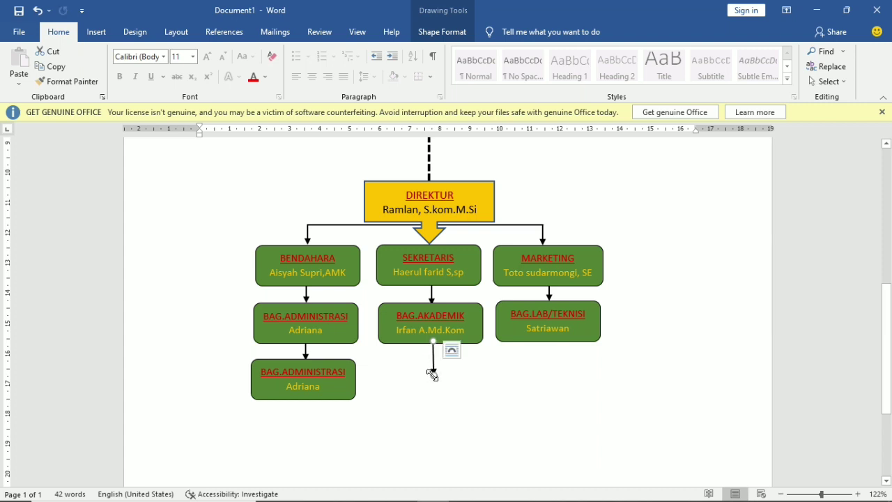
pyautogui.press('Delete')
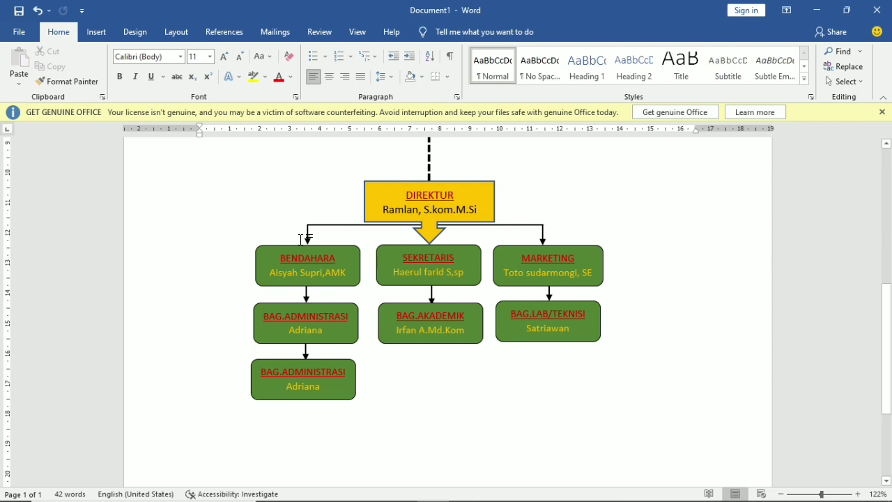
pyautogui.click(304, 230)
pyautogui.hotkey('ctrl', 'd')
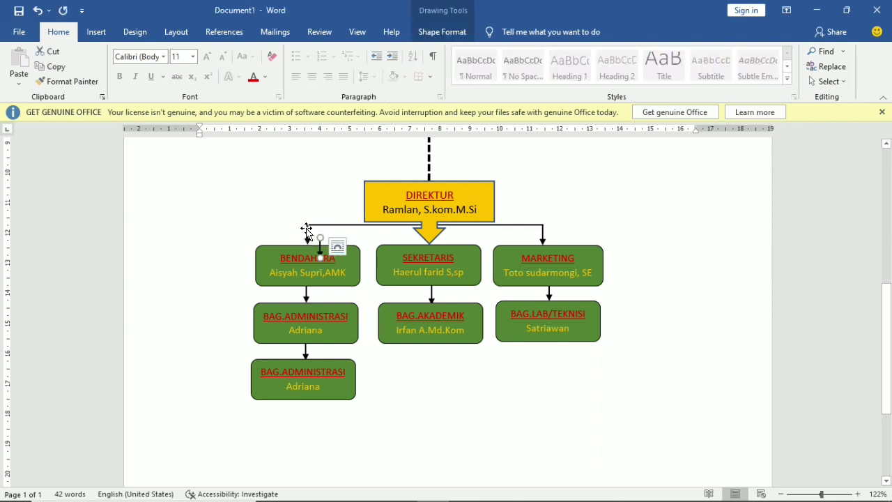
pyautogui.moveTo(322, 249); pyautogui.dragTo(432, 356)
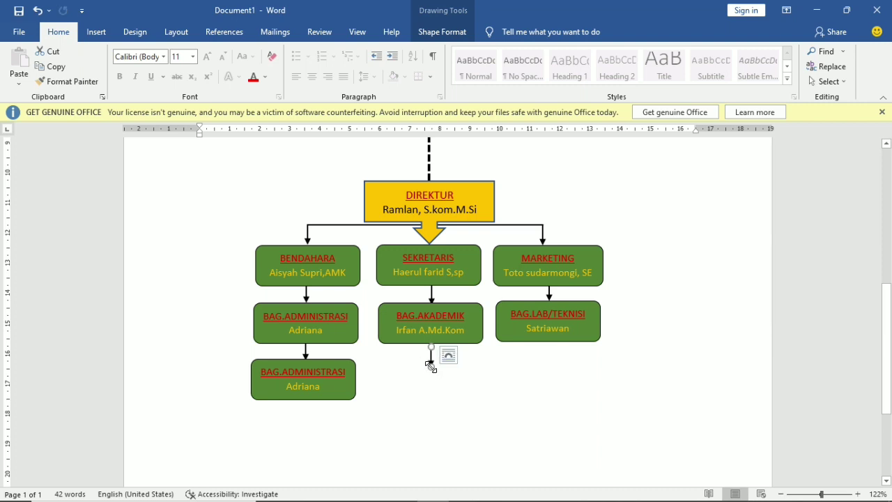
pyautogui.moveTo(431, 366)
pyautogui.mouseDown()
pyautogui.moveTo(431, 392)
pyautogui.moveTo(430, 374)
pyautogui.mouseUp()
pyautogui.press('Delete')
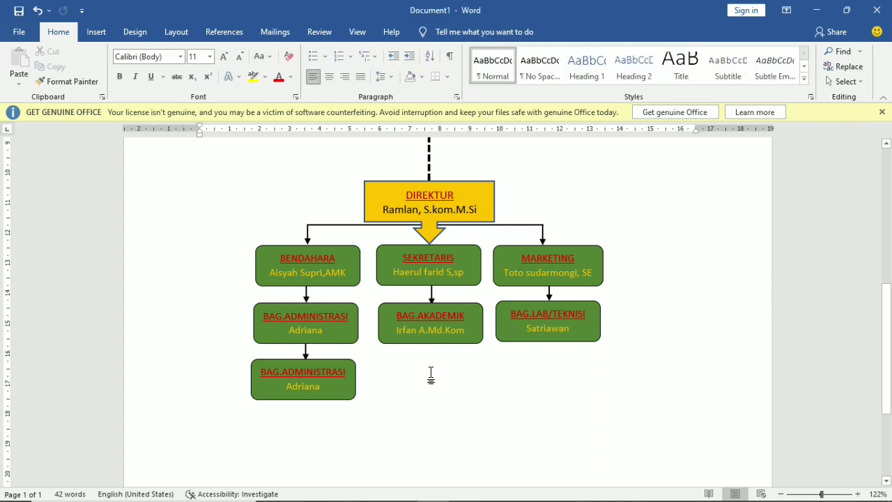
# - Try a copy of the BENDAHARA arrow below BAG.AKADEMIK, lengthen it, then delete it
pyautogui.click(308, 235)
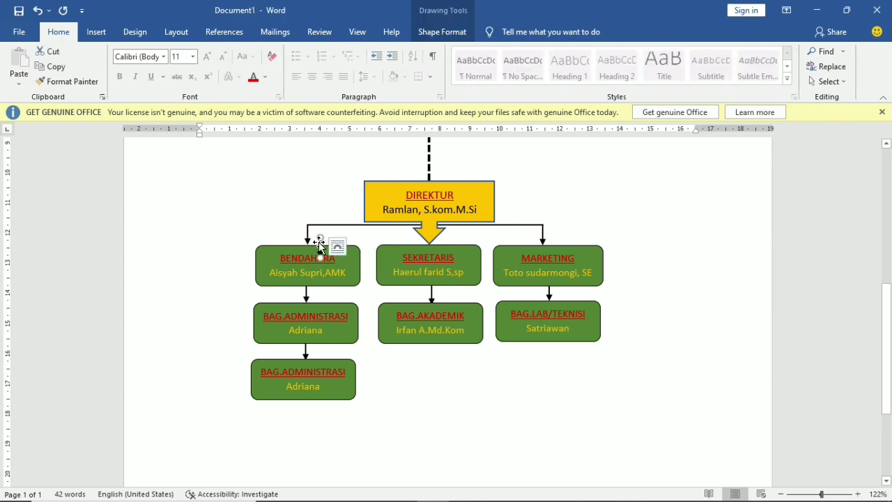
pyautogui.moveTo(341, 255); pyautogui.dragTo(431, 350)
pyautogui.click(450, 353)
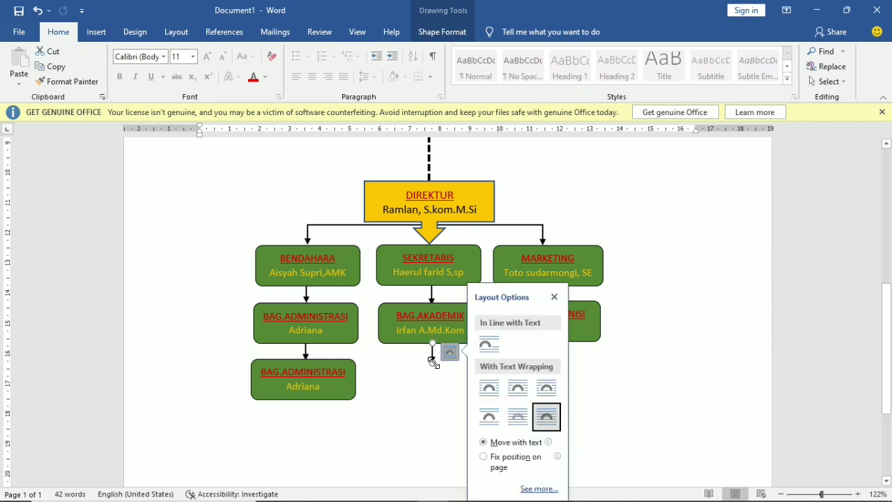
pyautogui.click(555, 297)
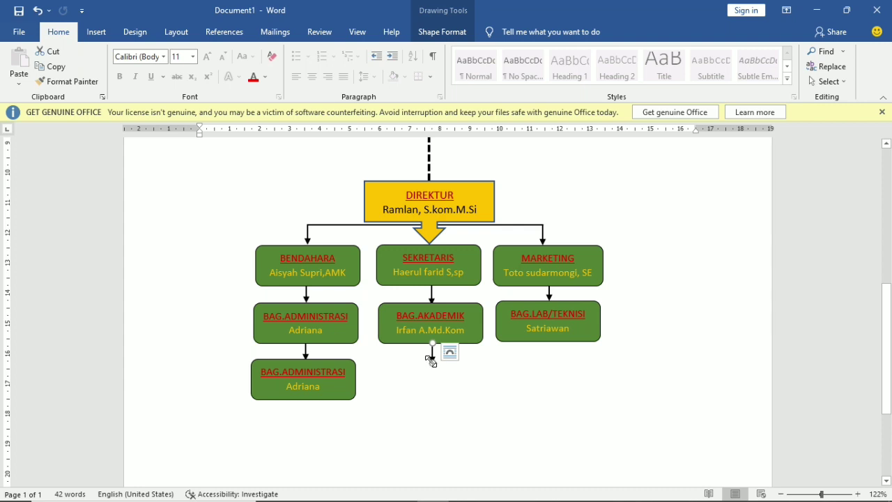
pyautogui.moveTo(433, 361); pyautogui.dragTo(433, 382)
pyautogui.press('Delete')
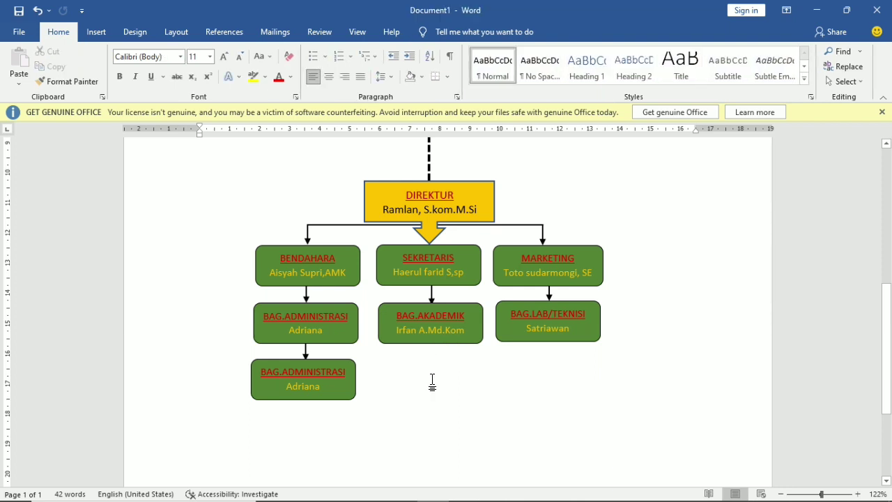
# - Duplicate the MARKETING arrow, move the copy below BAG.AKADEMIK and lengthen it downward
pyautogui.click(543, 233)
pyautogui.hotkey('ctrl', 'd')
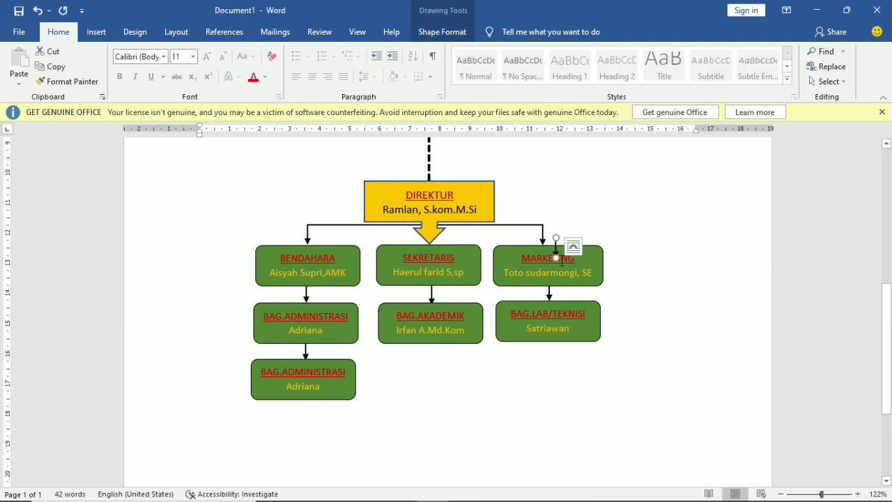
pyautogui.moveTo(554, 248); pyautogui.dragTo(430, 351)
pyautogui.click(446, 350)
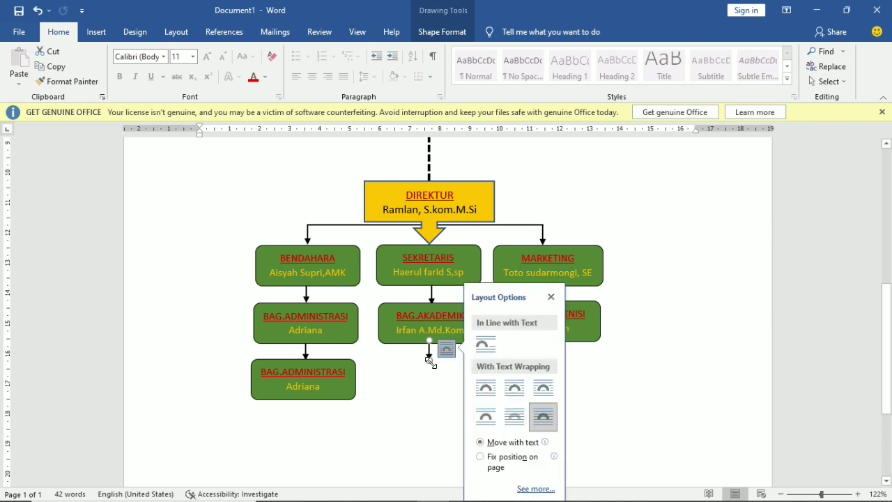
pyautogui.click(558, 291)
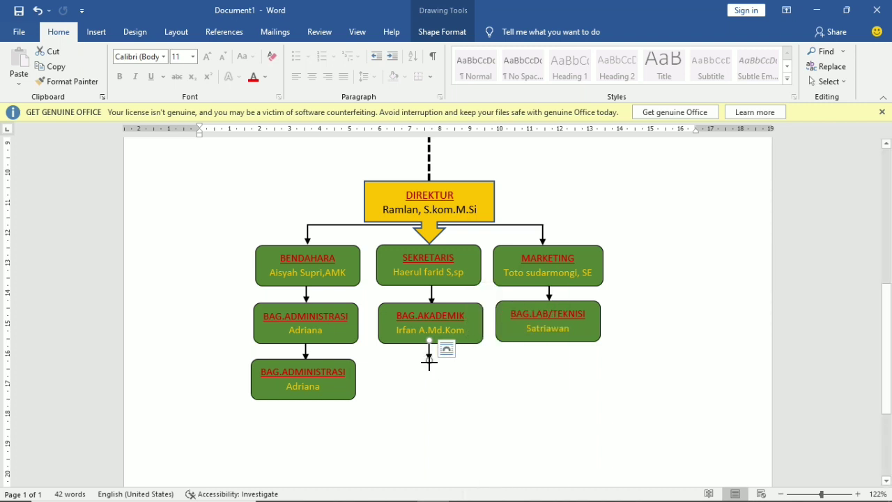
pyautogui.moveTo(429, 361); pyautogui.dragTo(429, 377)
# - Draw a rectangle at the tip of the arrow below BAG.AKADEMIK
pyautogui.click(95, 32)
pyautogui.click(180, 53)
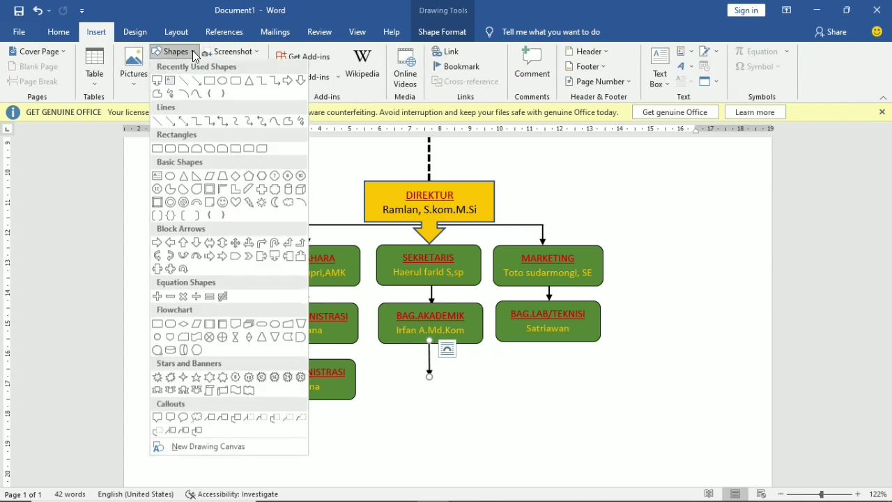
pyautogui.click(209, 82)
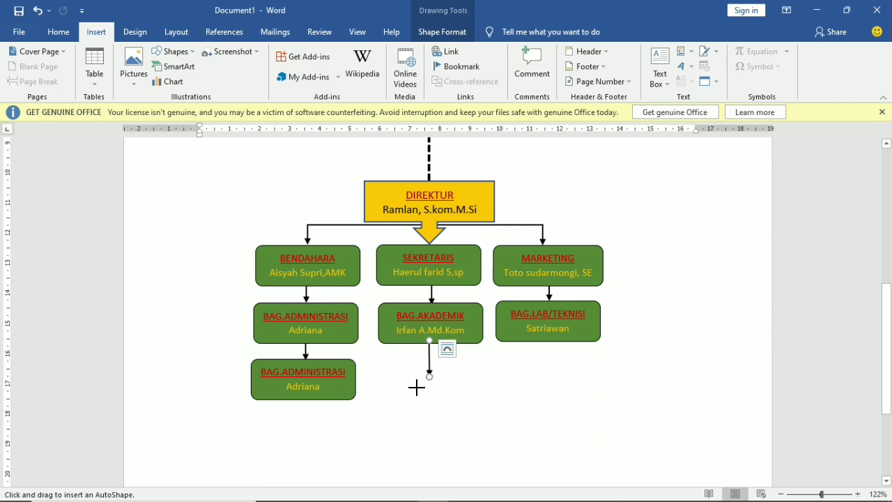
pyautogui.moveTo(405, 377); pyautogui.dragTo(446, 376)
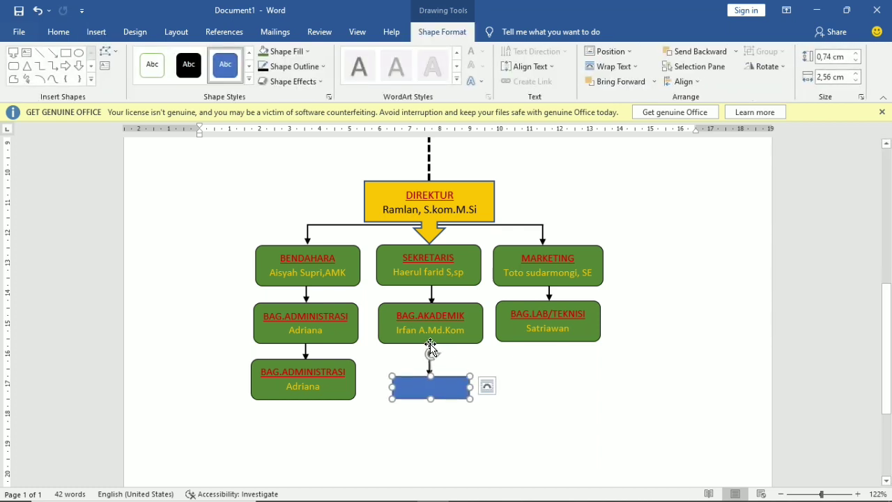
# - Set the arrow above the rectangle to Behind Text wrapping
pyautogui.click(430, 346)
pyautogui.click(448, 348)
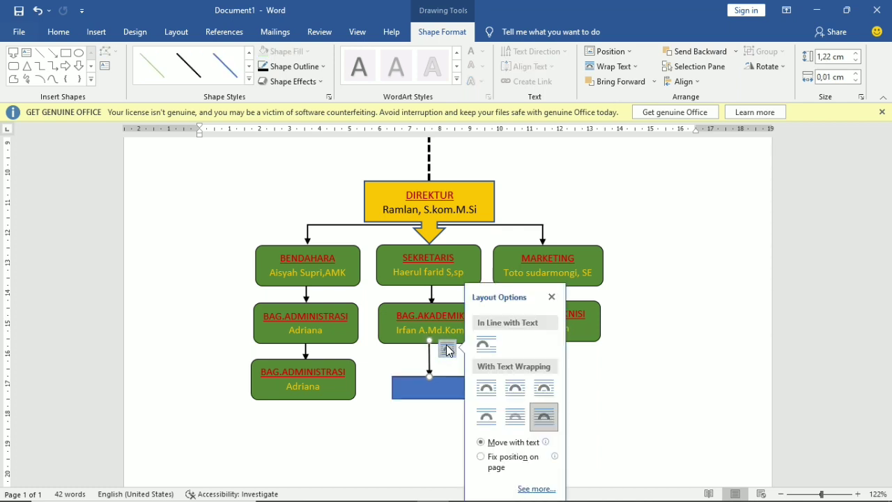
pyautogui.click(515, 416)
pyautogui.click(552, 301)
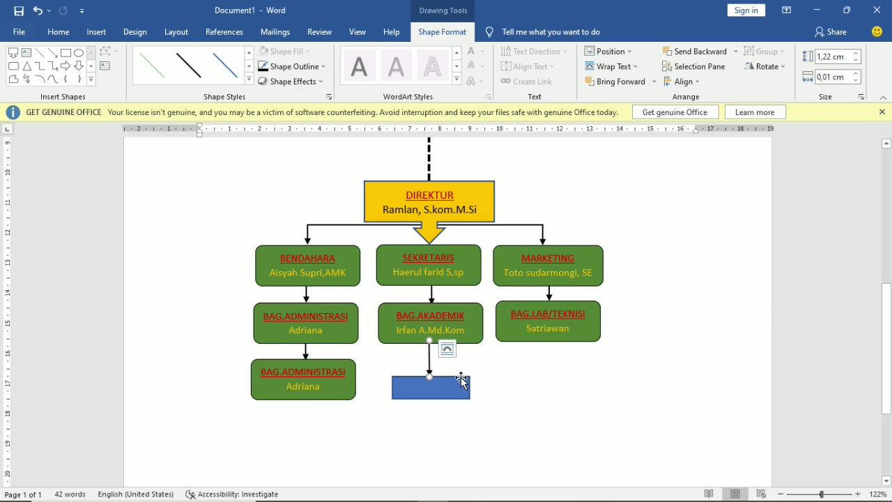
pyautogui.rightClick(432, 397)
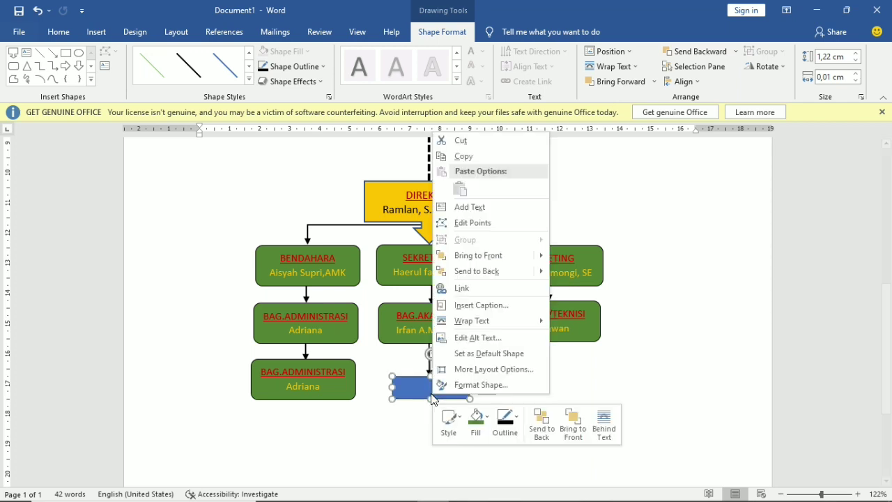
# - Label the rectangle 'Peserta didik' and widen it so the text fits on one line
pyautogui.click(498, 206)
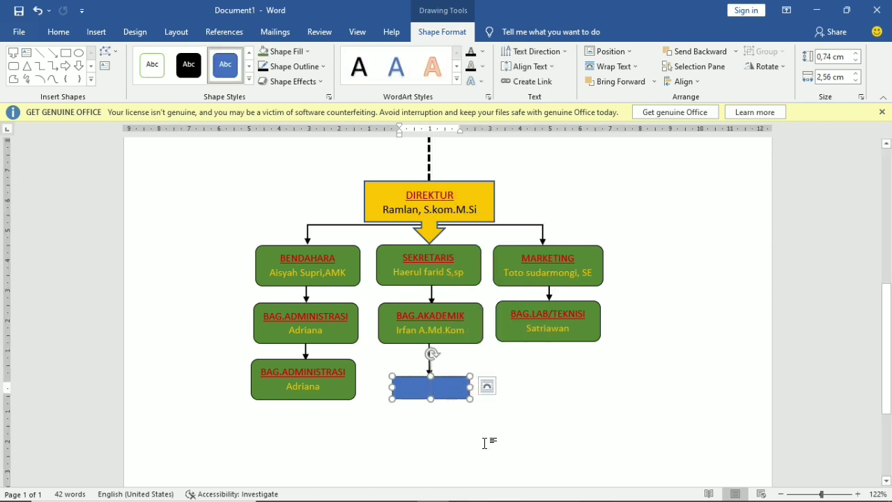
pyautogui.write('pe')
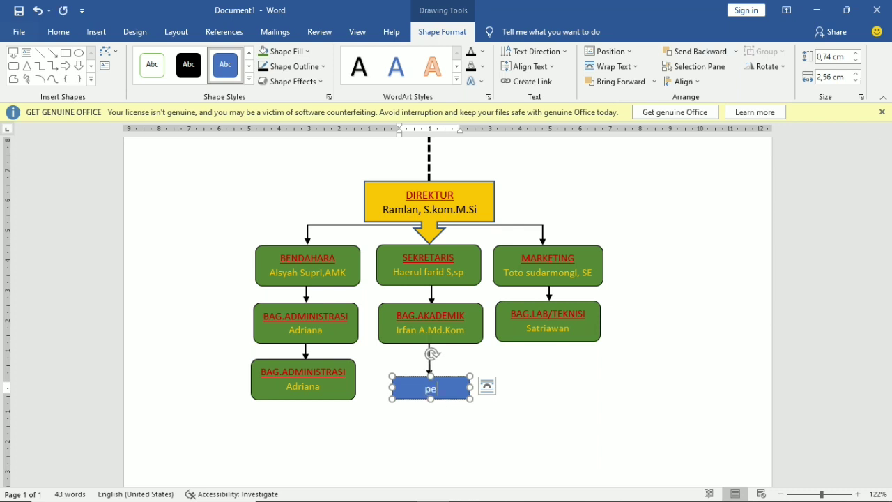
pyautogui.write('serta didik')
pyautogui.press('BackSpace')
pyautogui.press('BackSpace')
pyautogui.write('ok')
pyautogui.press('BackSpace')
pyautogui.press('BackSpace')
pyautogui.write('ik')
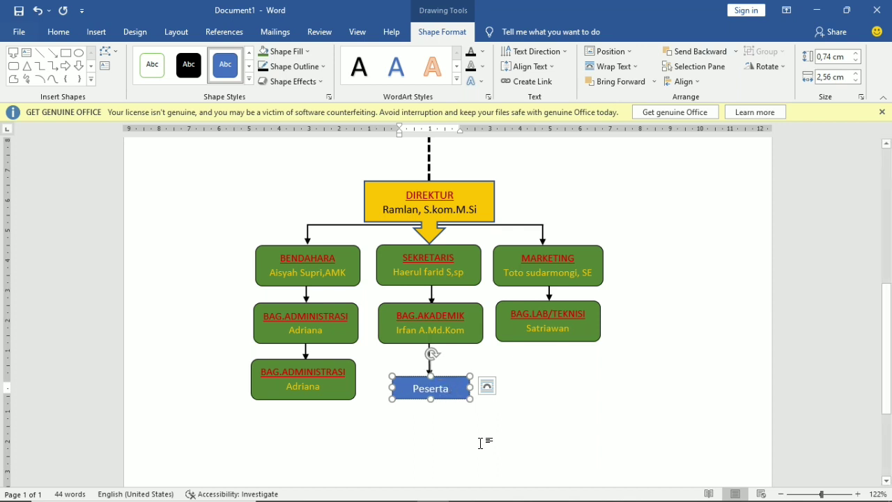
pyautogui.moveTo(468, 387); pyautogui.dragTo(446, 375)
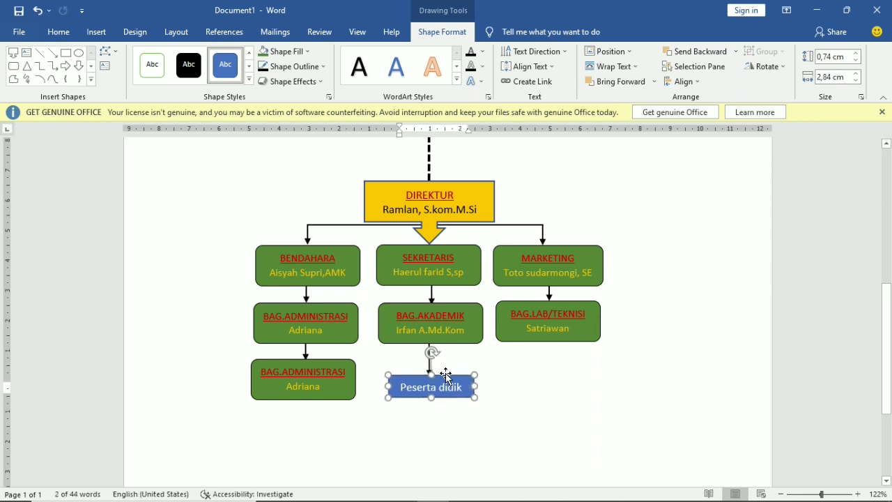